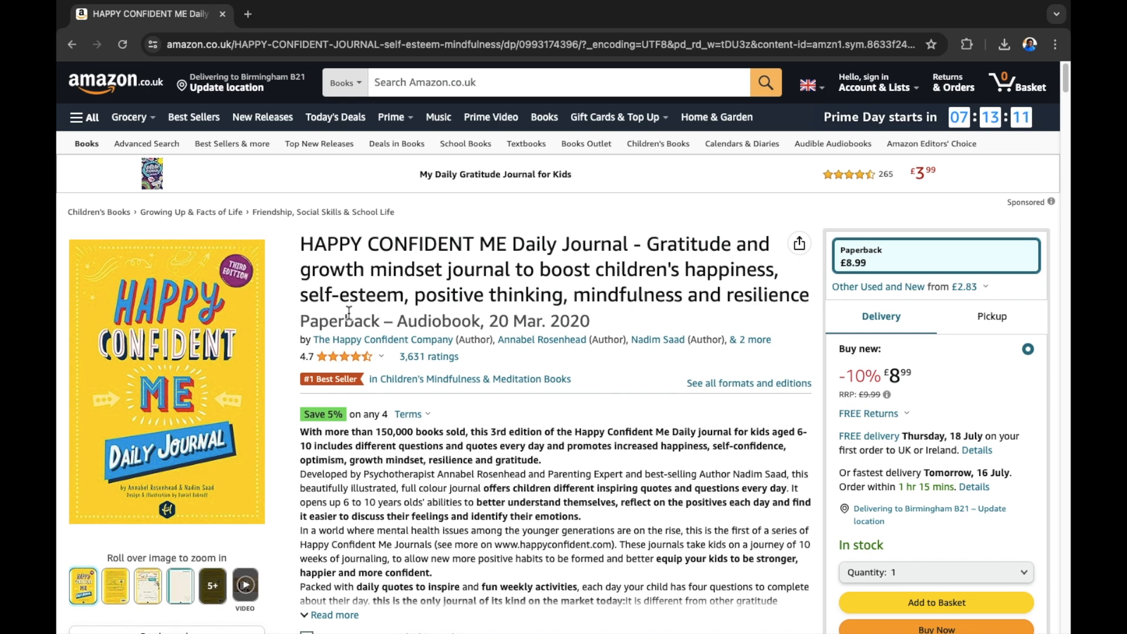
Step: Examine the Amazon listing of the HAPPY CONFIDENT ME Daily Journal, including its description and product details
scroll(441, 399, "down", 3)
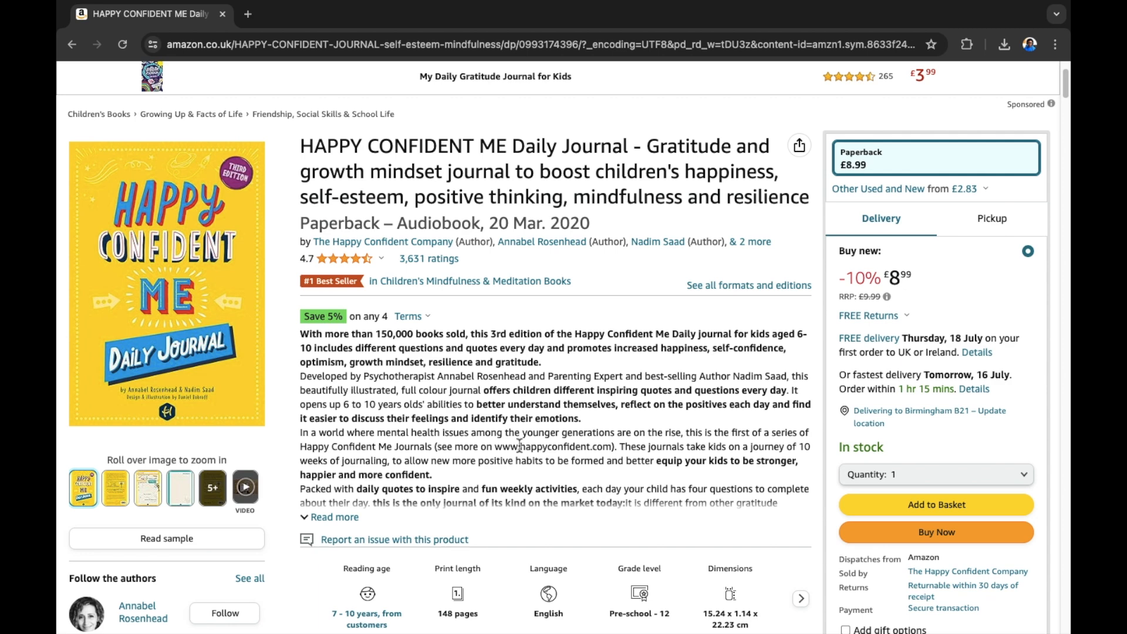
scroll(532, 448, "down", 2)
scroll(532, 448, "down", 1)
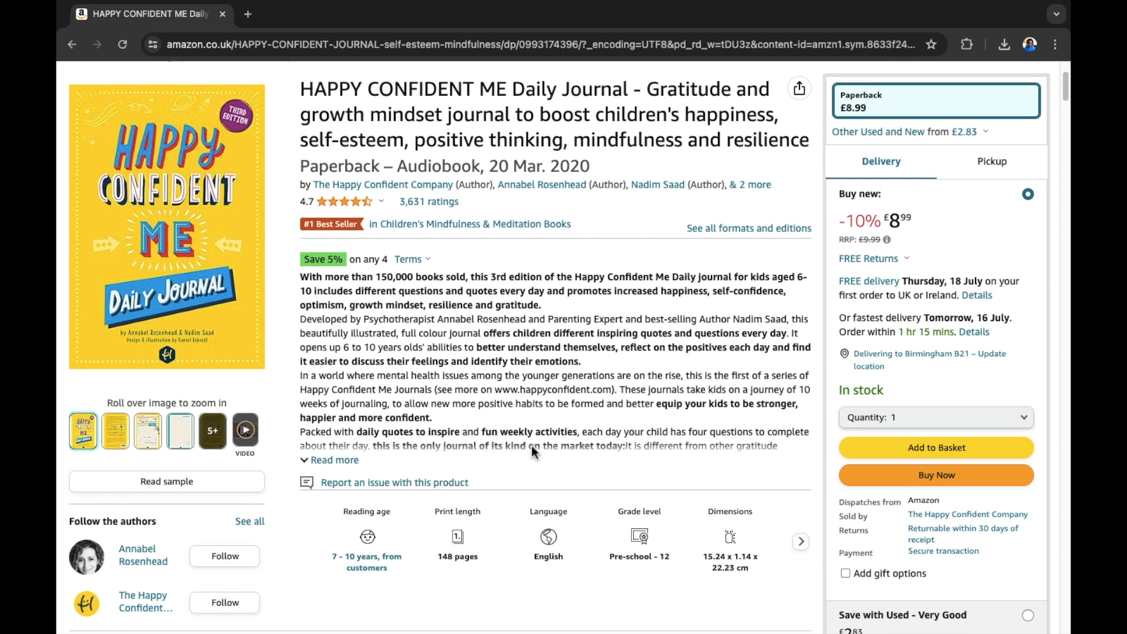
scroll(532, 451, "down", 1)
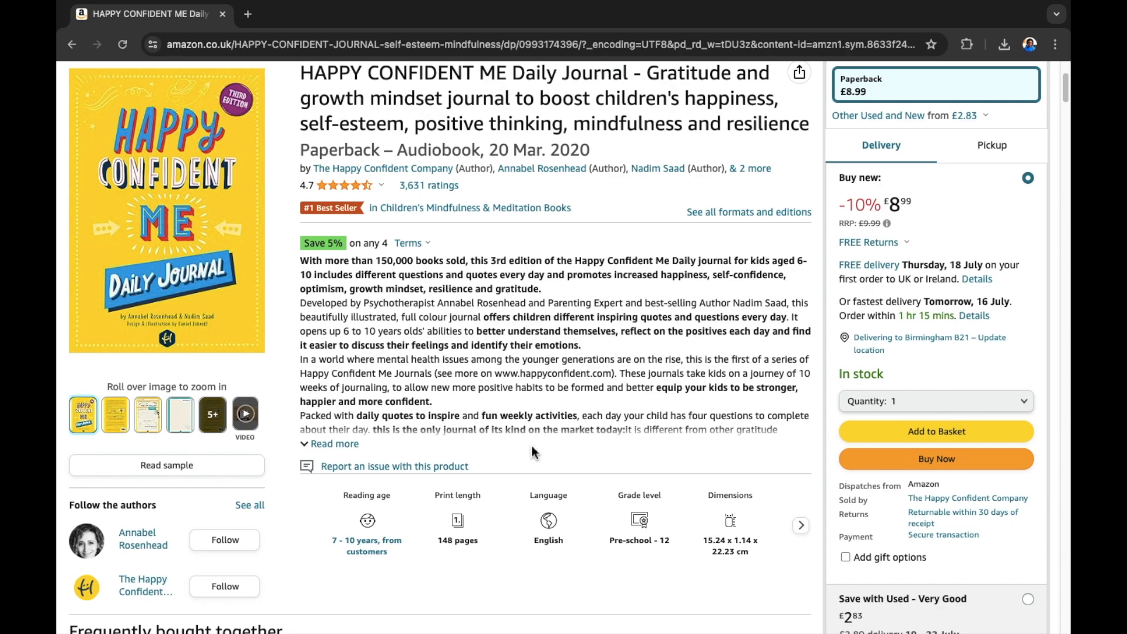
scroll(532, 453, "down", 9)
scroll(532, 451, "down", 20)
scroll(532, 449, "down", 19)
scroll(532, 447, "down", 10)
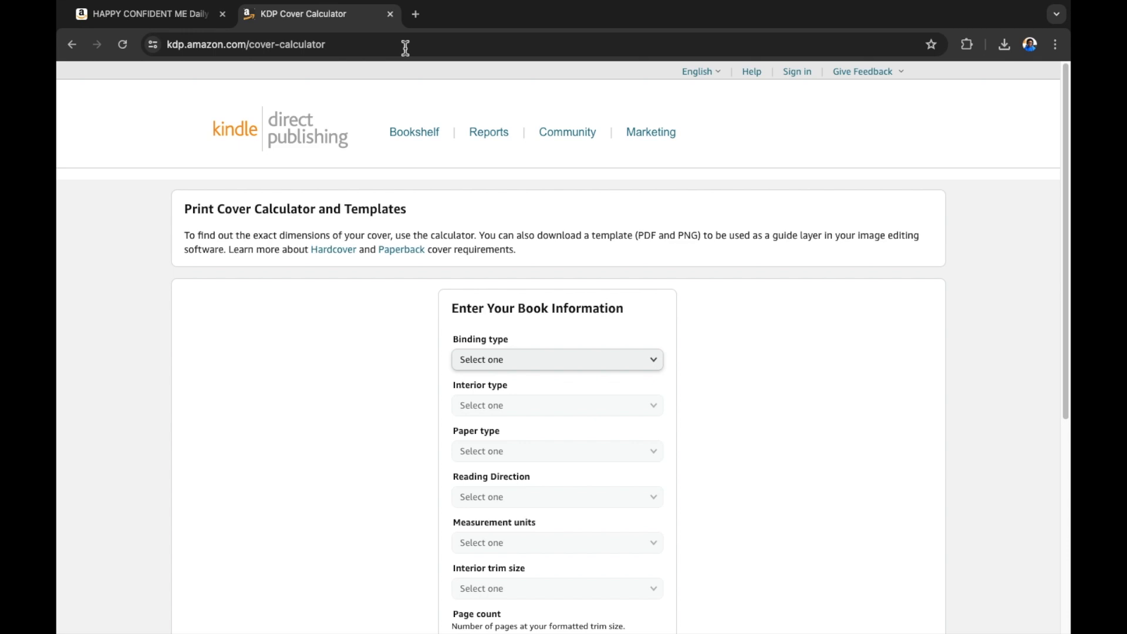
Step: Check the book's format on its Amazon listing and set the KDP Cover Calculator's binding type to Paperback
left_click(636, 372)
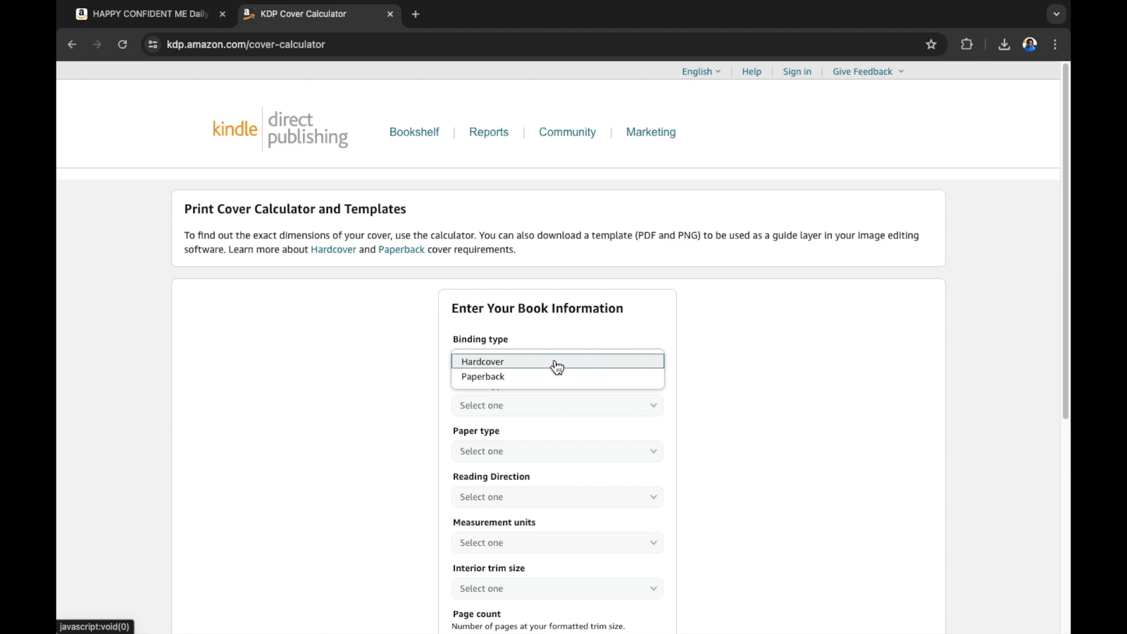
left_click(154, 14)
scroll(343, 258, "up", 20)
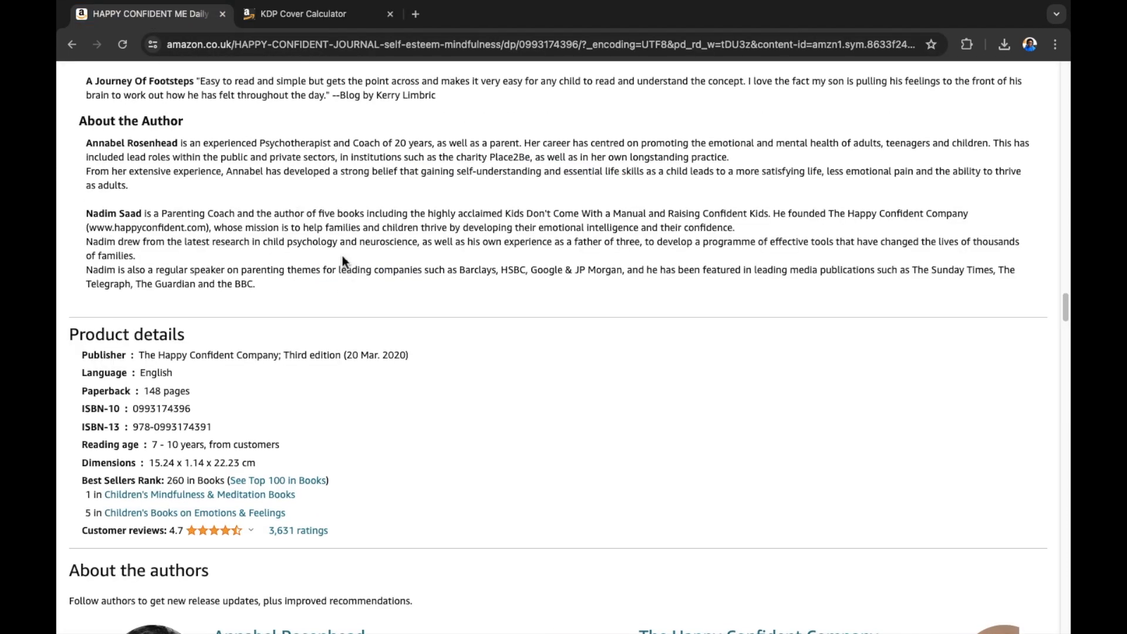
scroll(343, 258, "up", 10)
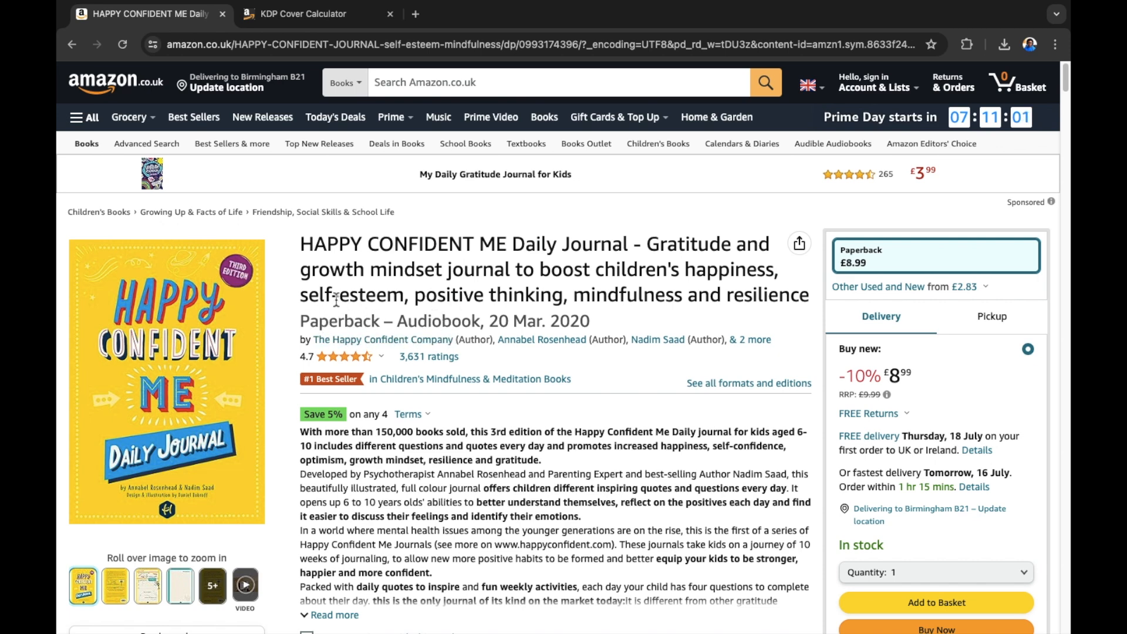
left_click(305, 13)
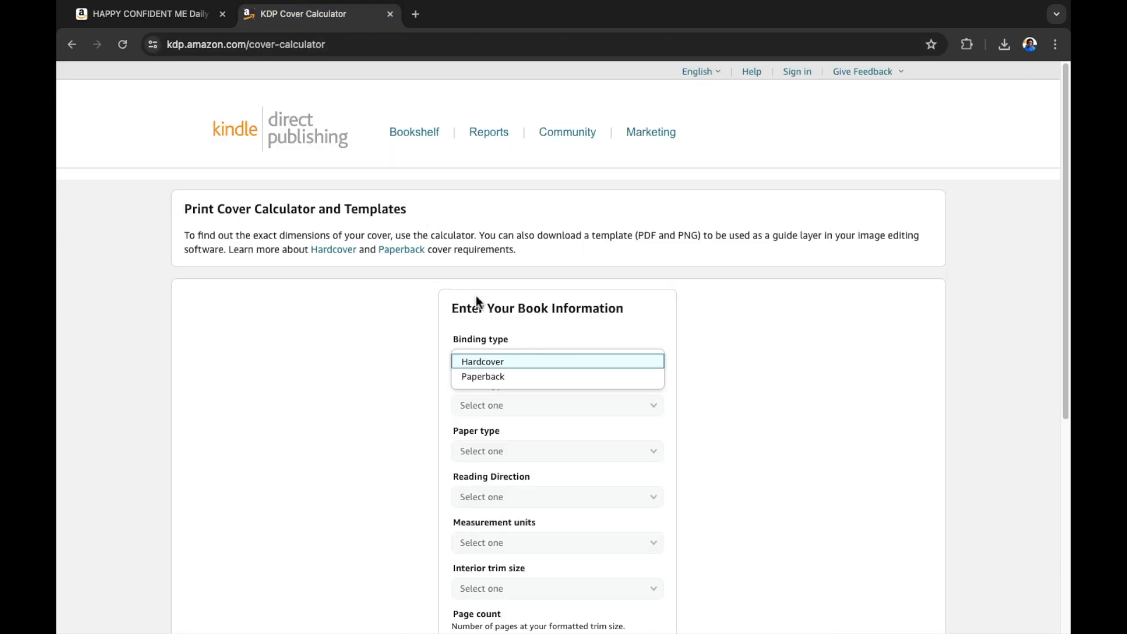
left_click(492, 377)
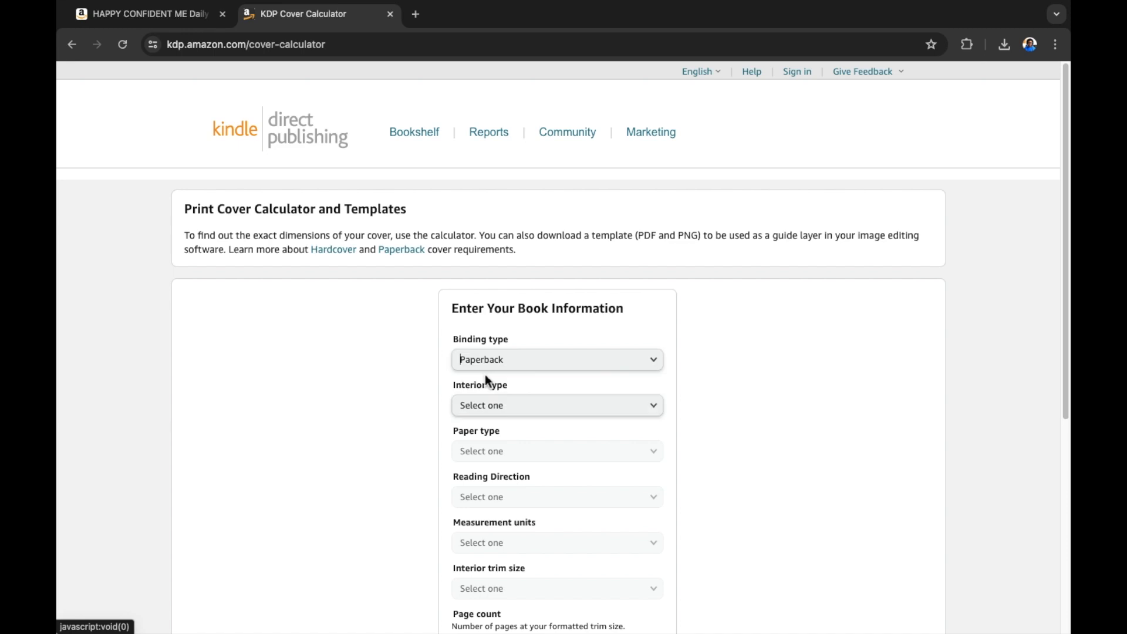
Step: Set the interior type to Black & white, the paper type to White paper and the reading direction to Left to Right
left_click(626, 409)
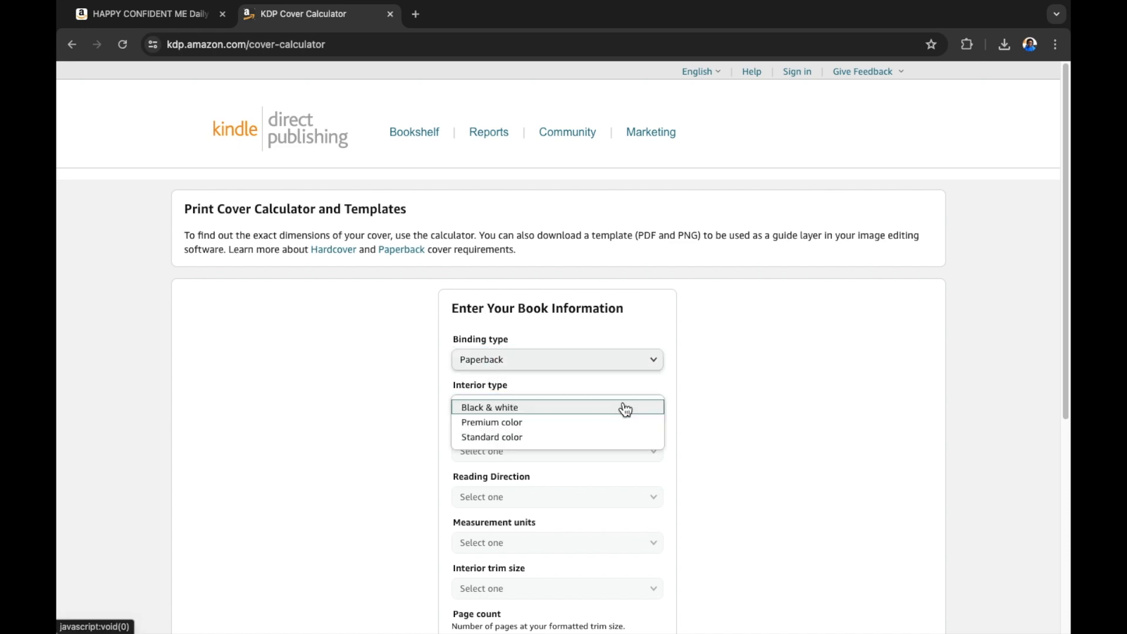
left_click(580, 409)
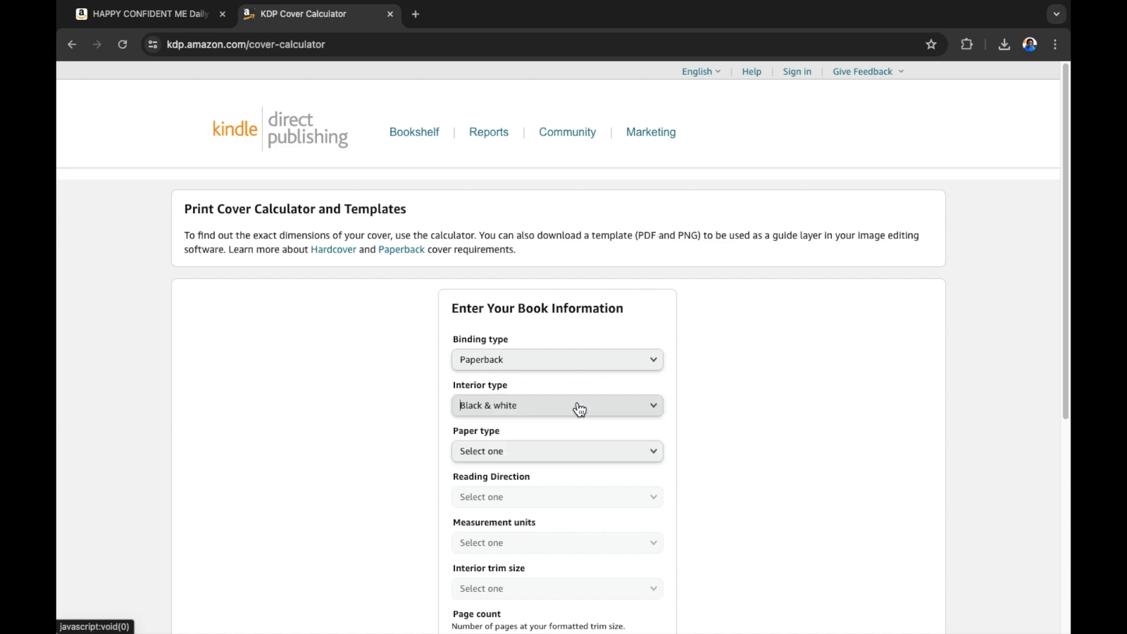
left_click(610, 455)
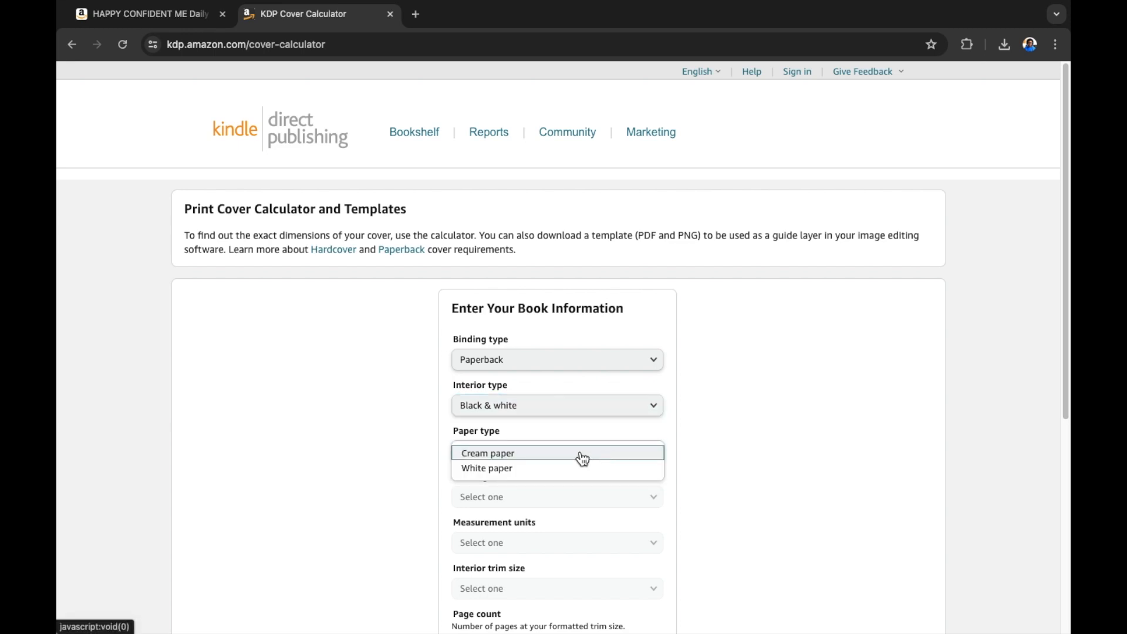
left_click(527, 473)
scroll(523, 469, "down", 2)
left_click(594, 384)
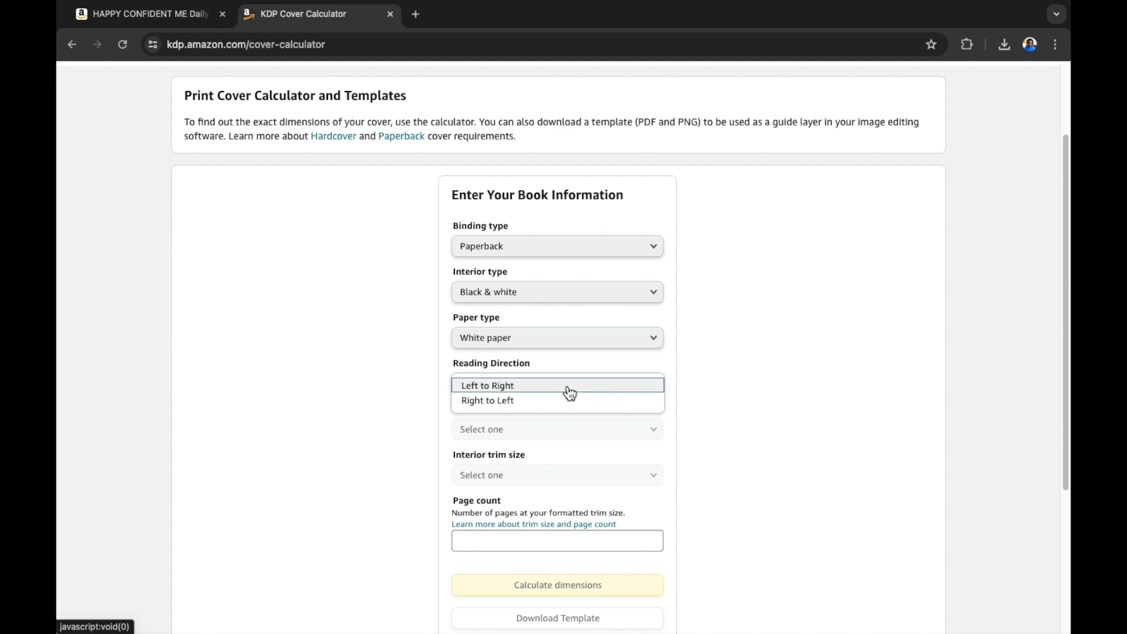
left_click(570, 388)
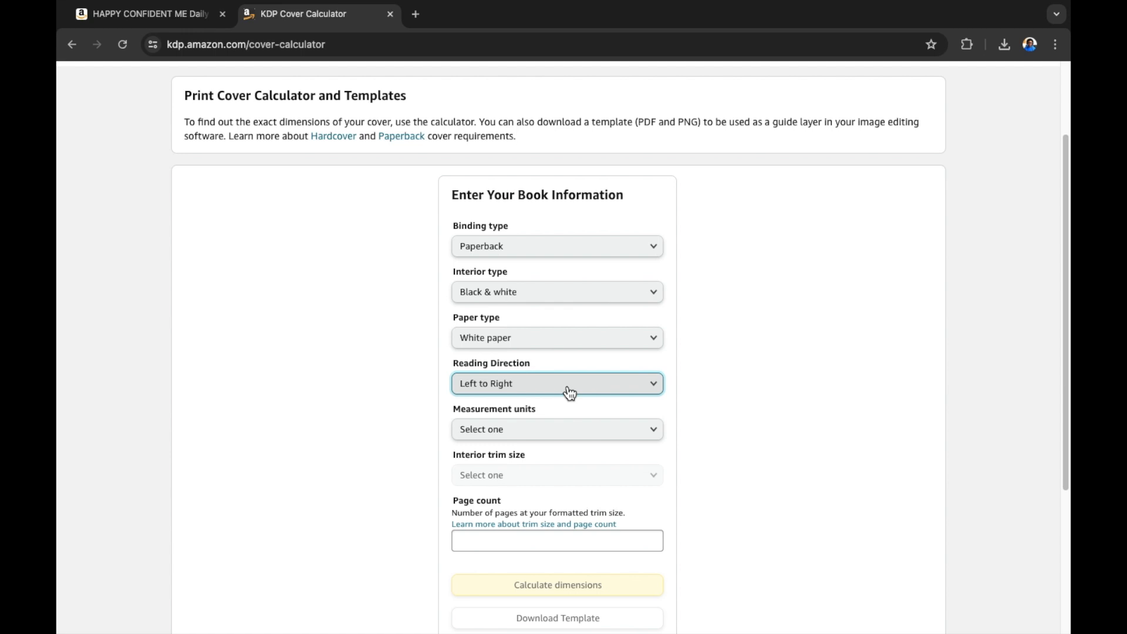
Step: Check the journal's dimensions in its Amazon product details and set the calculator's measurement units to Inches
left_click(546, 429)
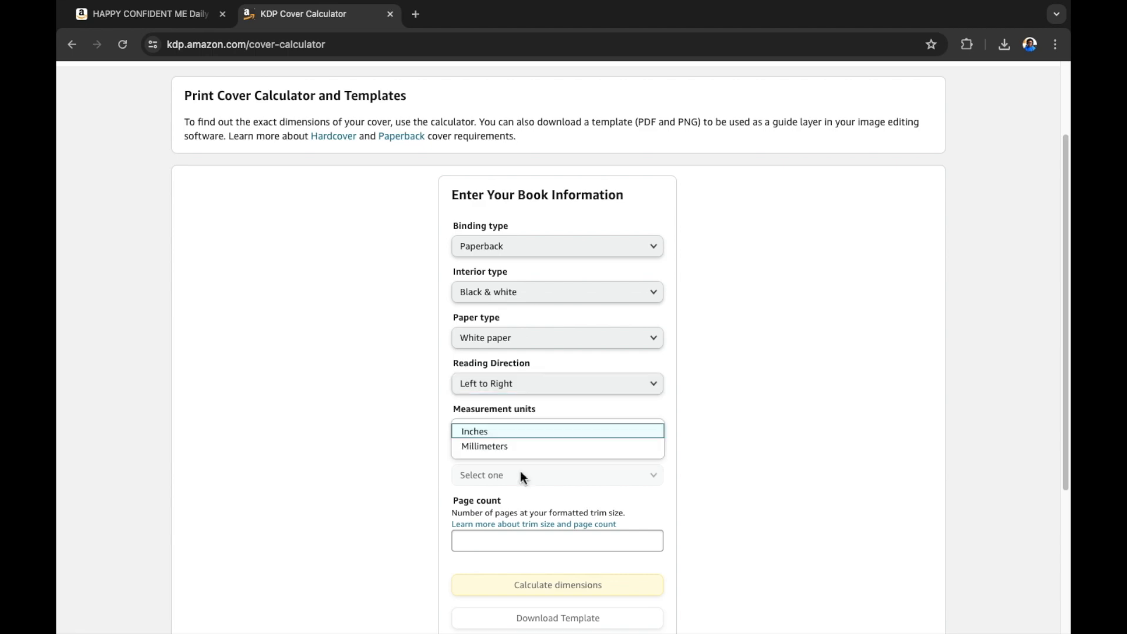
left_click(152, 19)
scroll(433, 452, "down", 20)
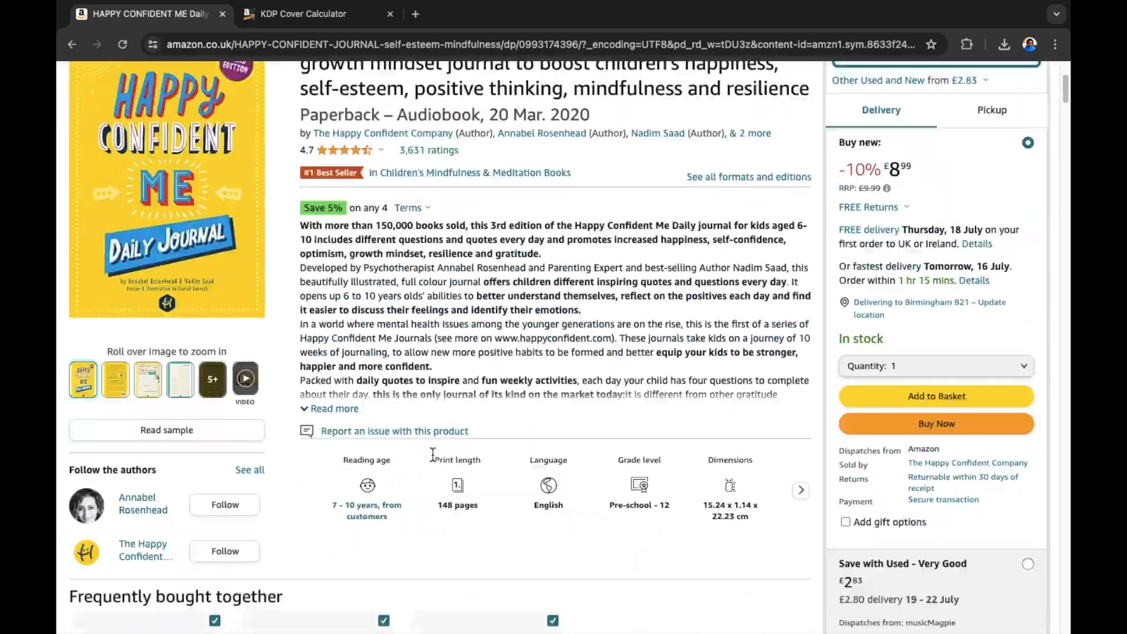
scroll(438, 439, "down", 20)
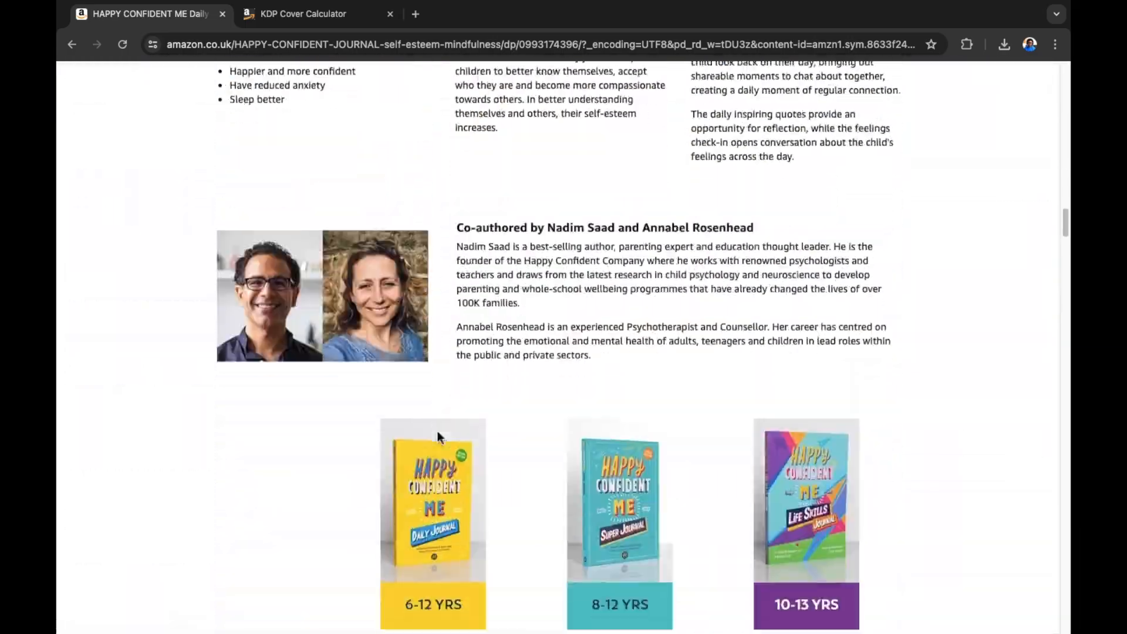
scroll(439, 421, "down", 7)
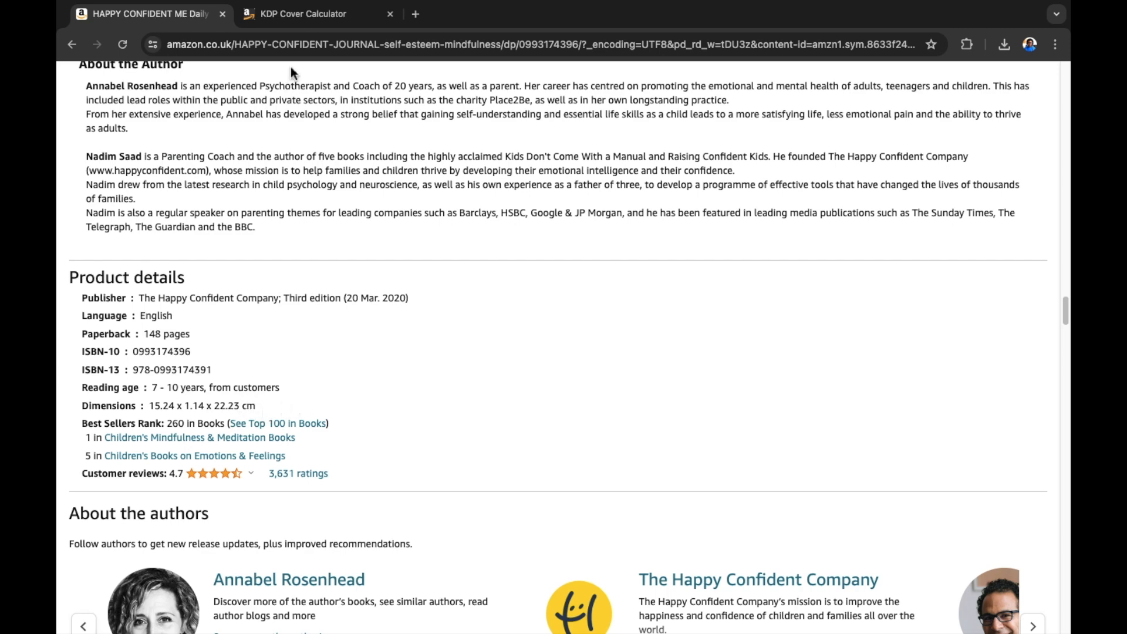
left_click(298, 14)
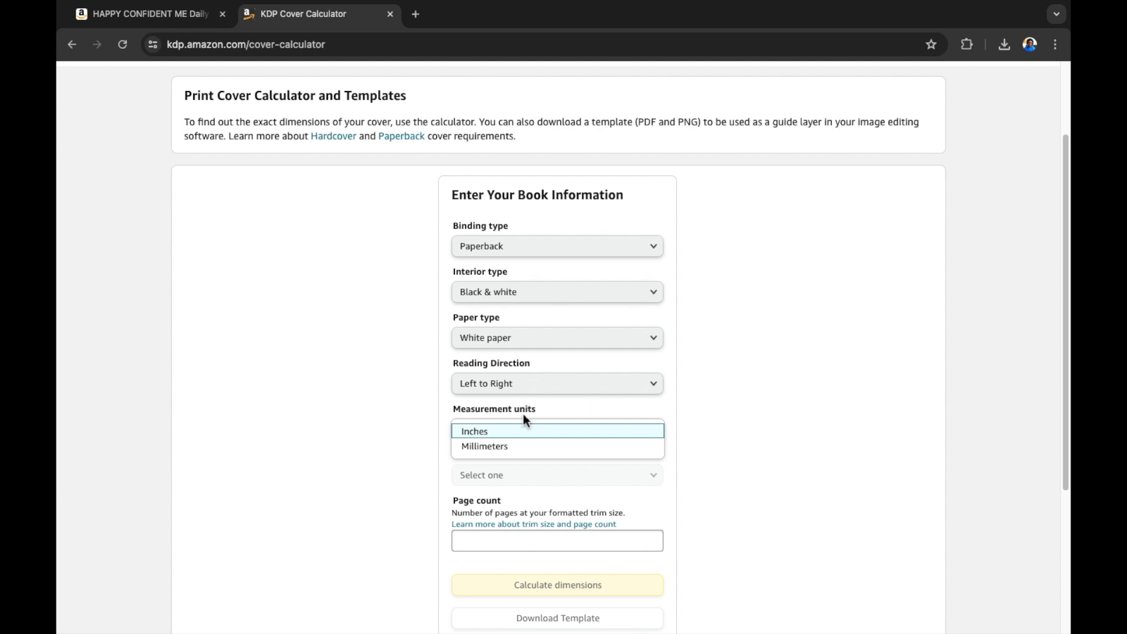
left_click(506, 432)
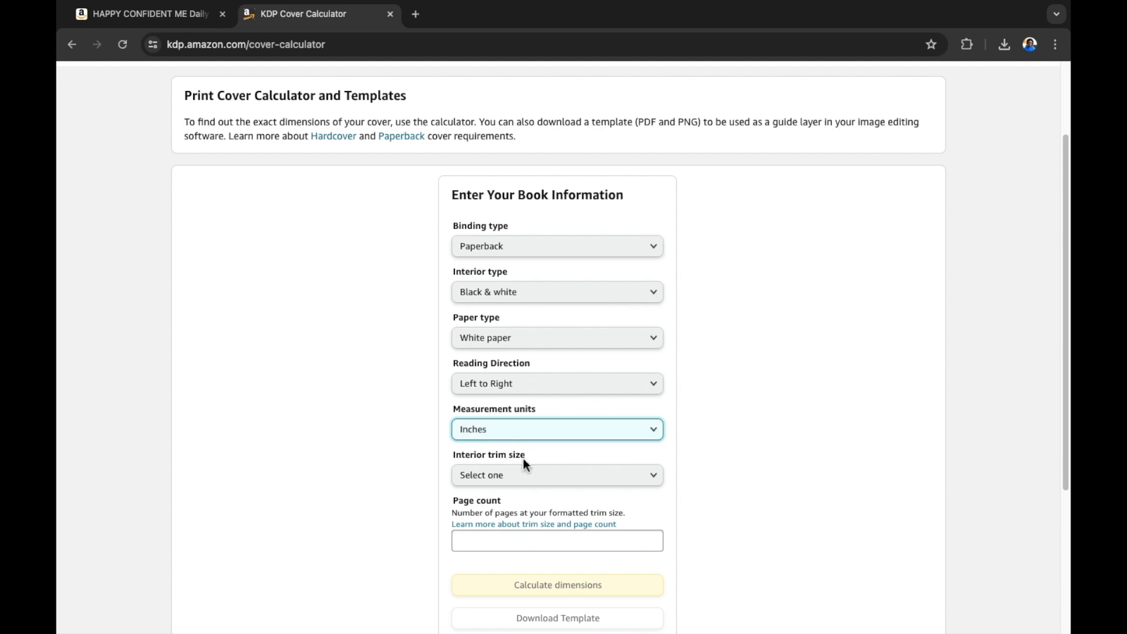
Step: Set the interior trim size to 6 x 9 in and the page count to 120, and calculate the cover dimensions
left_click(555, 476)
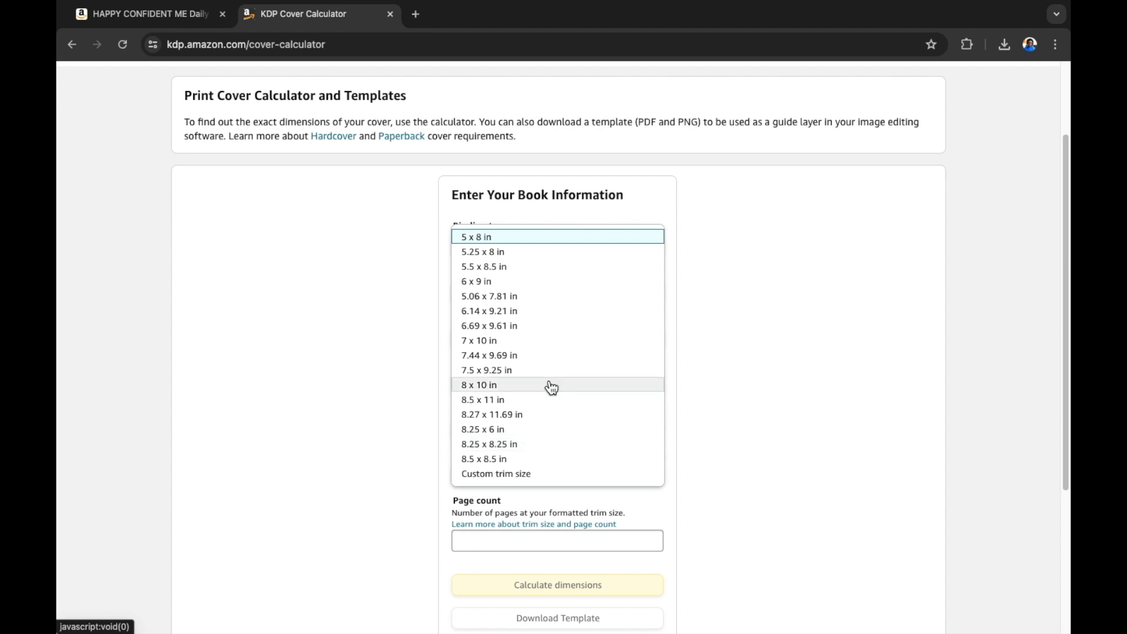
left_click(500, 284)
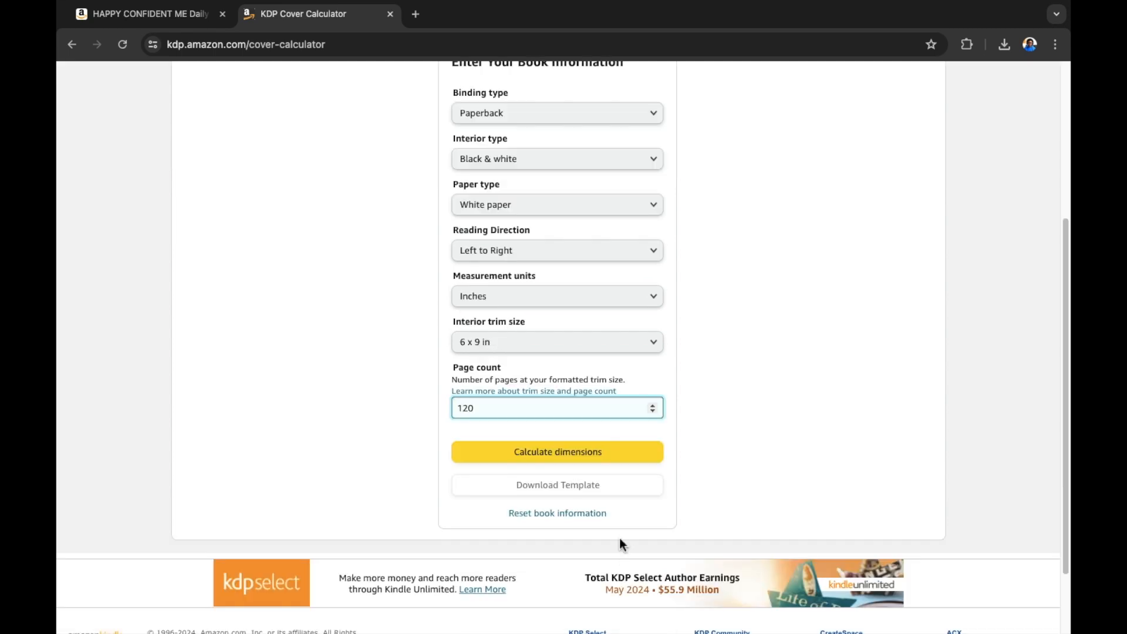
left_click(593, 462)
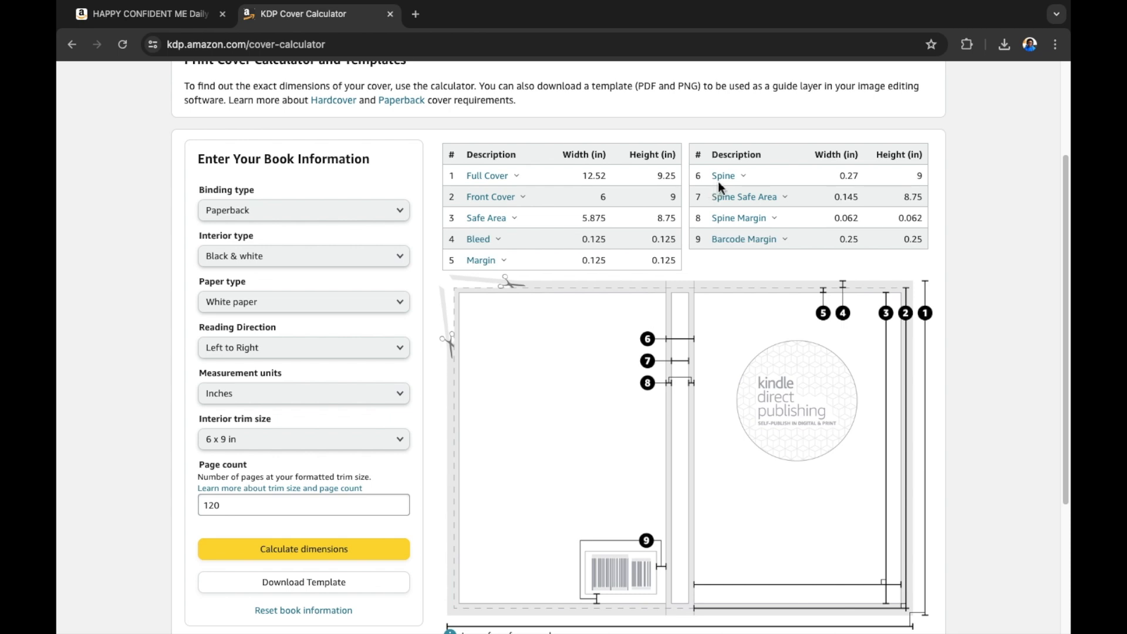
Step: Download the cover template and open its PNG version to inspect the overall cover dimensions
mouse_move(733, 200)
left_click(327, 585)
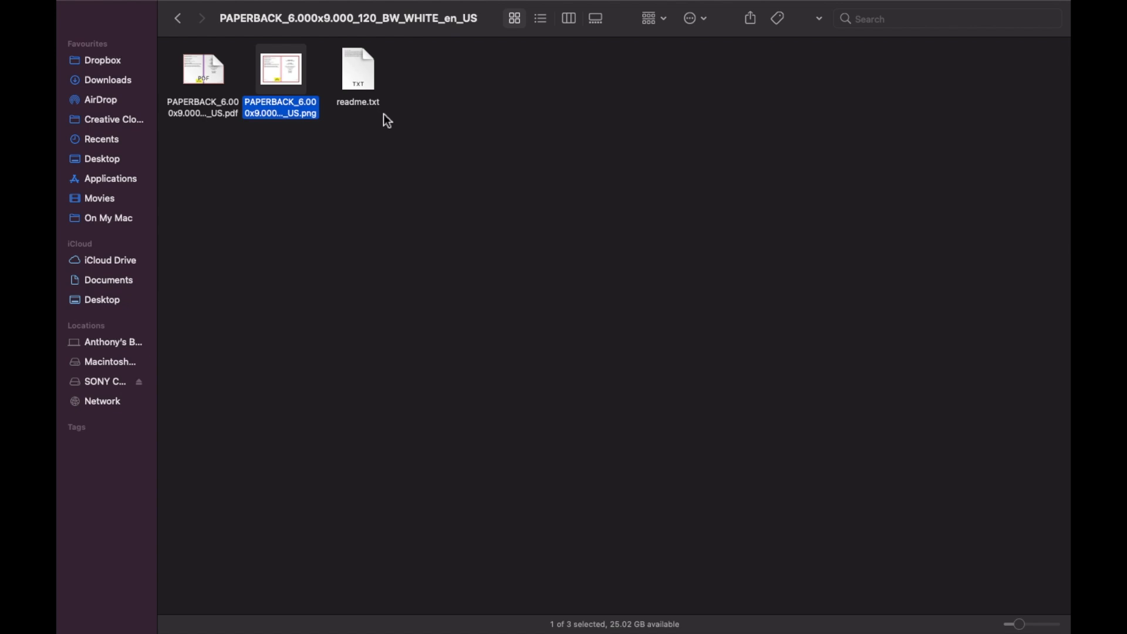
double_click(279, 85)
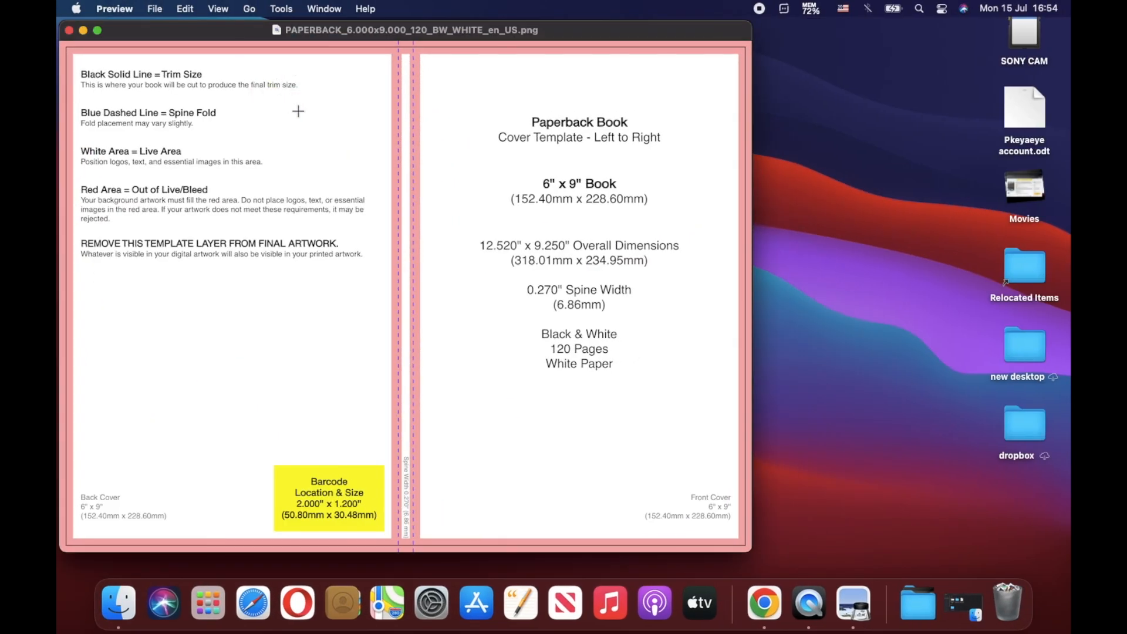
left_click(98, 30)
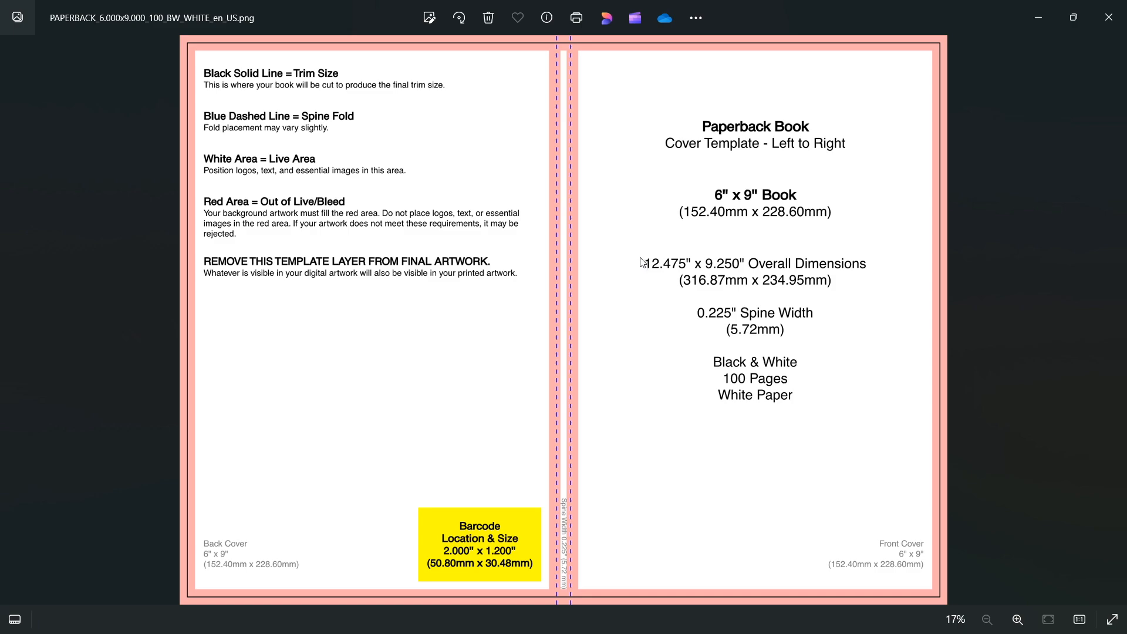
left_click_drag(645, 267, 714, 264)
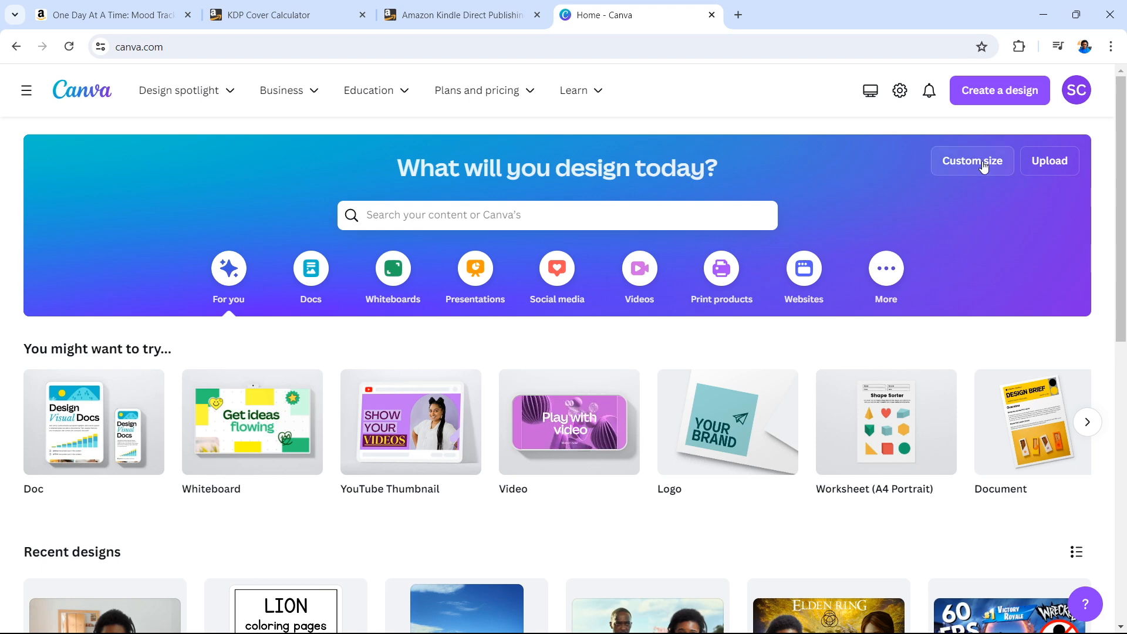
Step: In Canva, create a new custom-size design 316.87 mm wide and 234.95 mm high
left_click(961, 163)
left_click(875, 238)
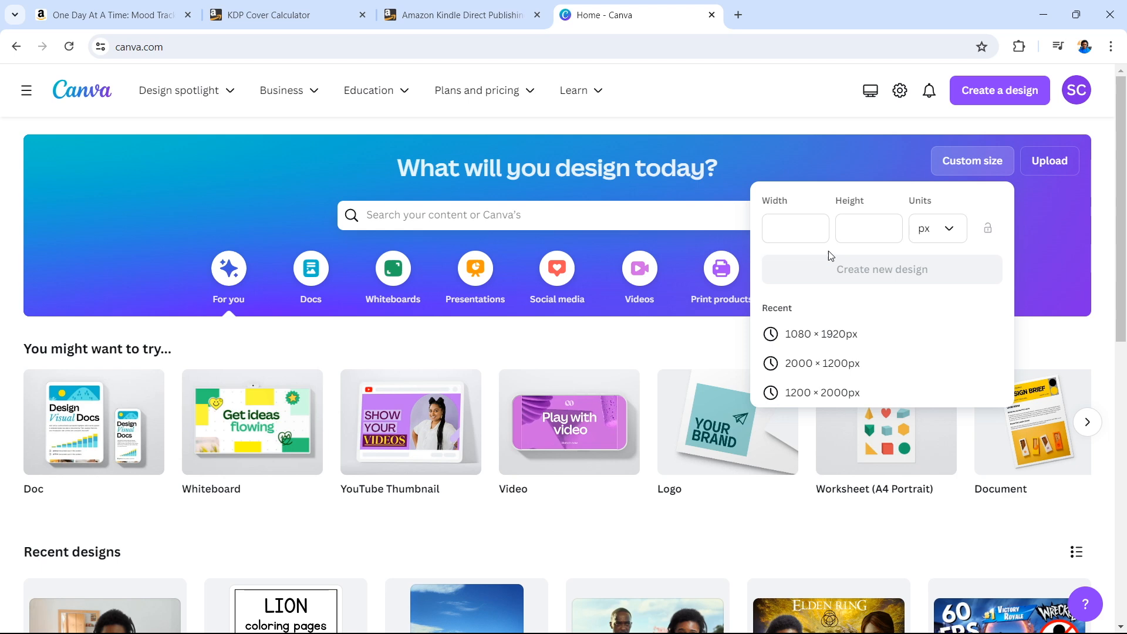
left_click(949, 231)
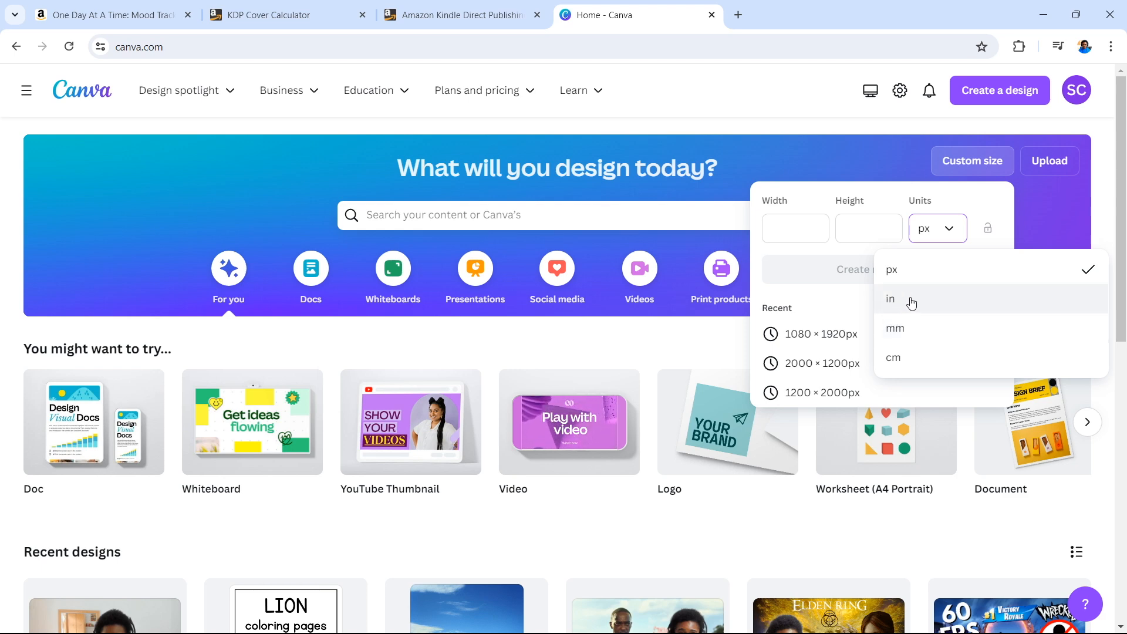
left_click(897, 329)
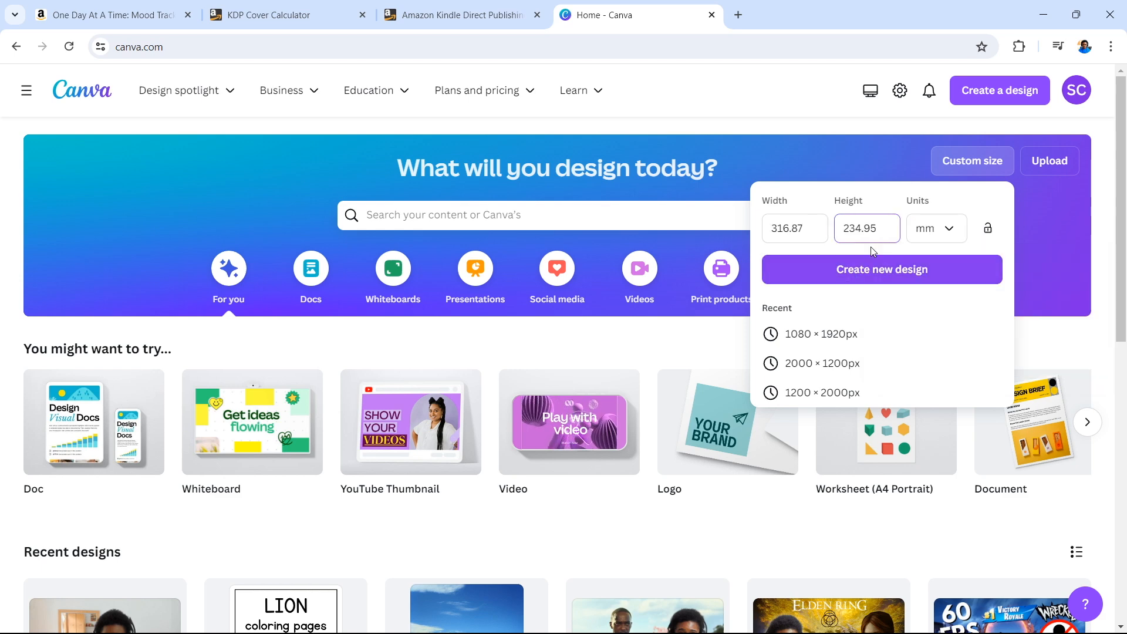
left_click(838, 273)
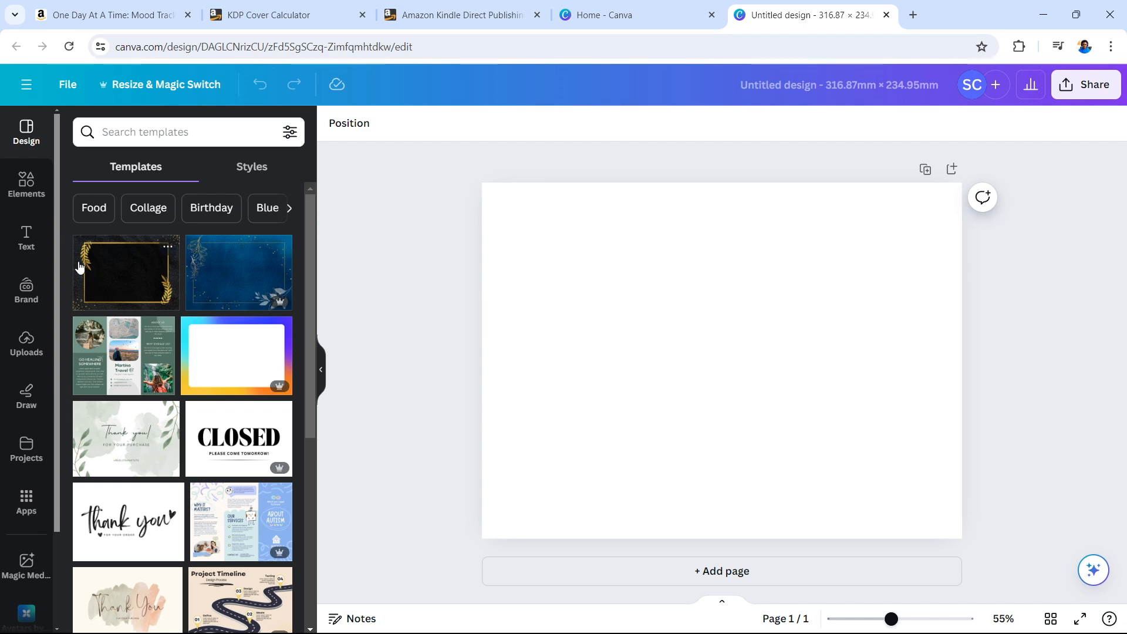
Step: Place the uploaded KDP cover template image on the page and enlarge it to fill the whole canvas
left_click(24, 348)
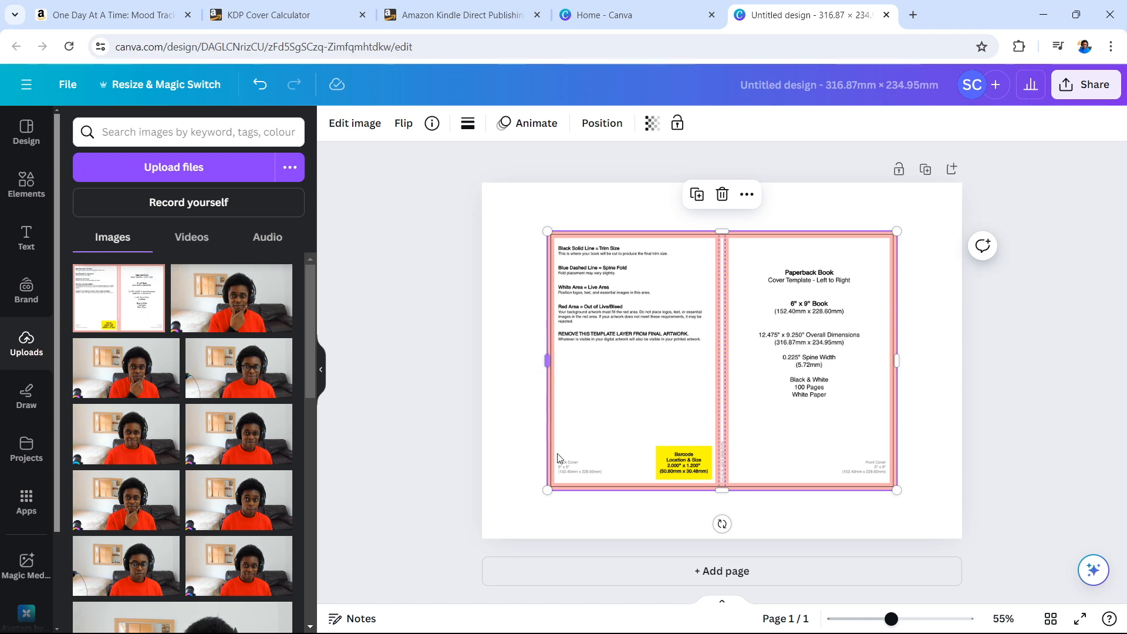
left_click_drag(546, 491, 492, 551)
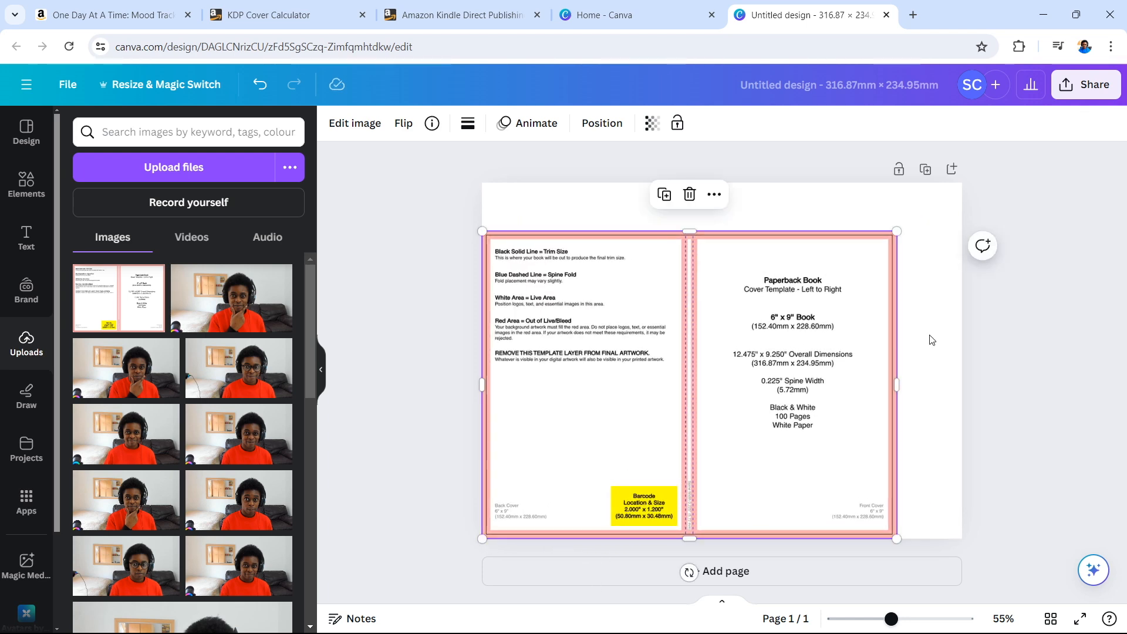
left_click_drag(898, 232, 971, 198)
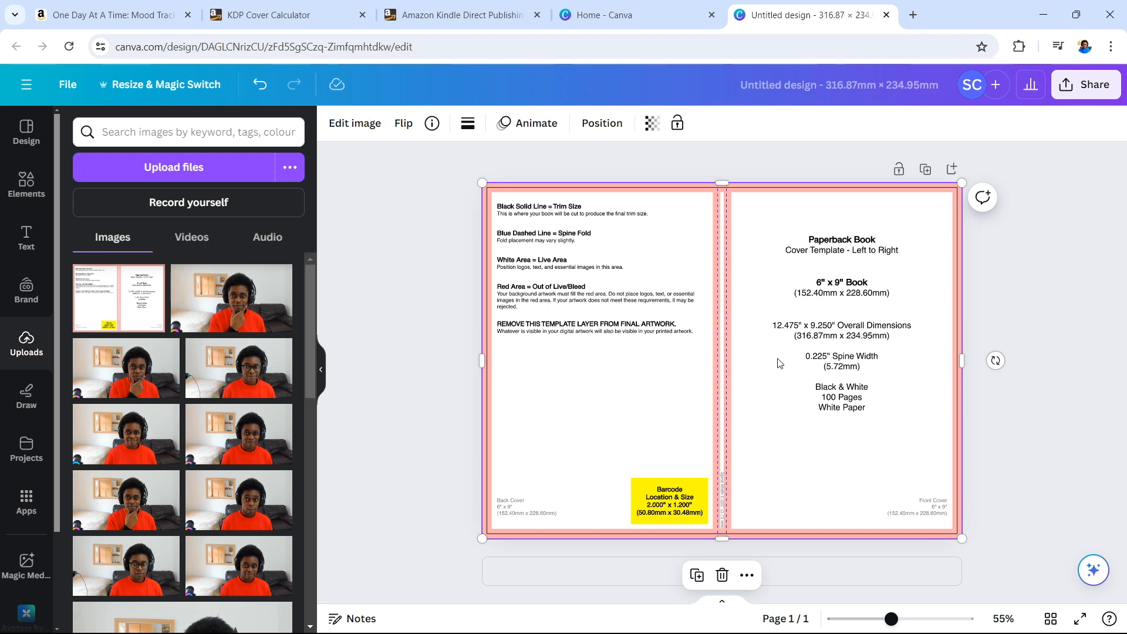
Step: Lower the cover template image's opacity so it serves as a faint guide layer, and deselect it
left_click(651, 126)
left_click_drag(603, 189, 582, 188)
left_click(971, 286)
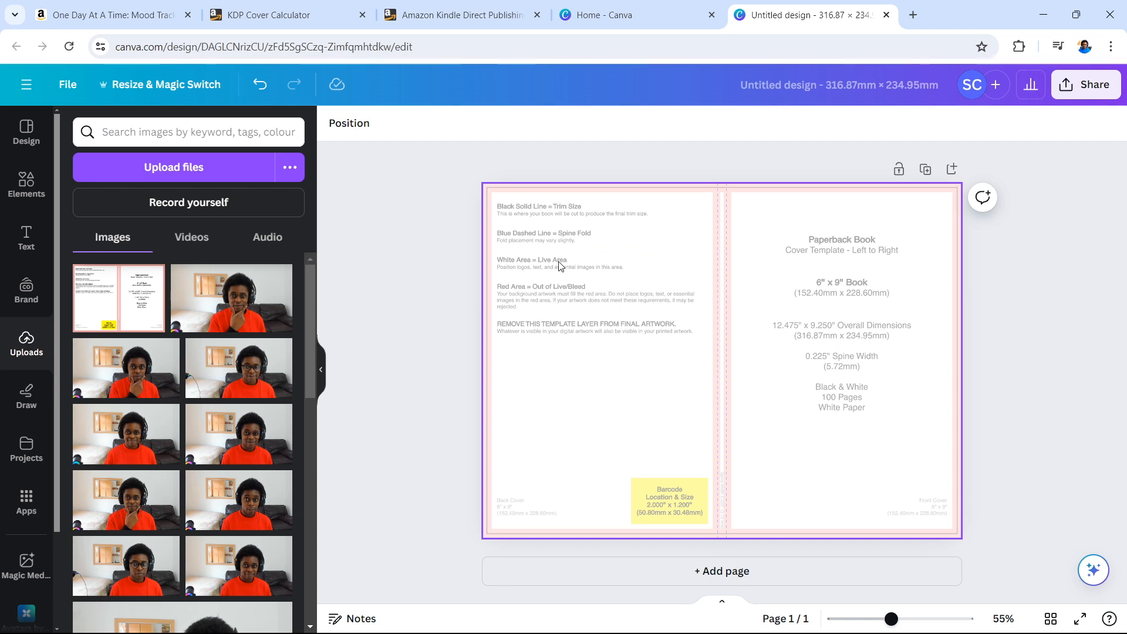
Step: Examine the cover template's notes on trim size, spine fold, live area and bleed
scroll(561, 264, "up", 5, "ctrl")
scroll(561, 266, "up", 1, "ctrl")
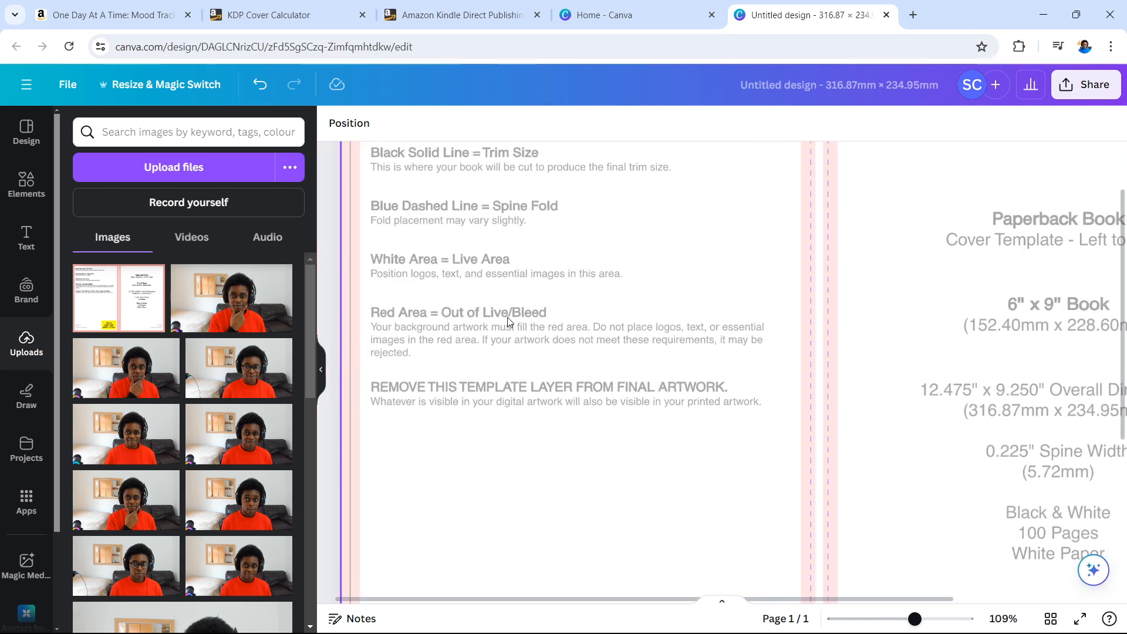
scroll(509, 322, "left", 1)
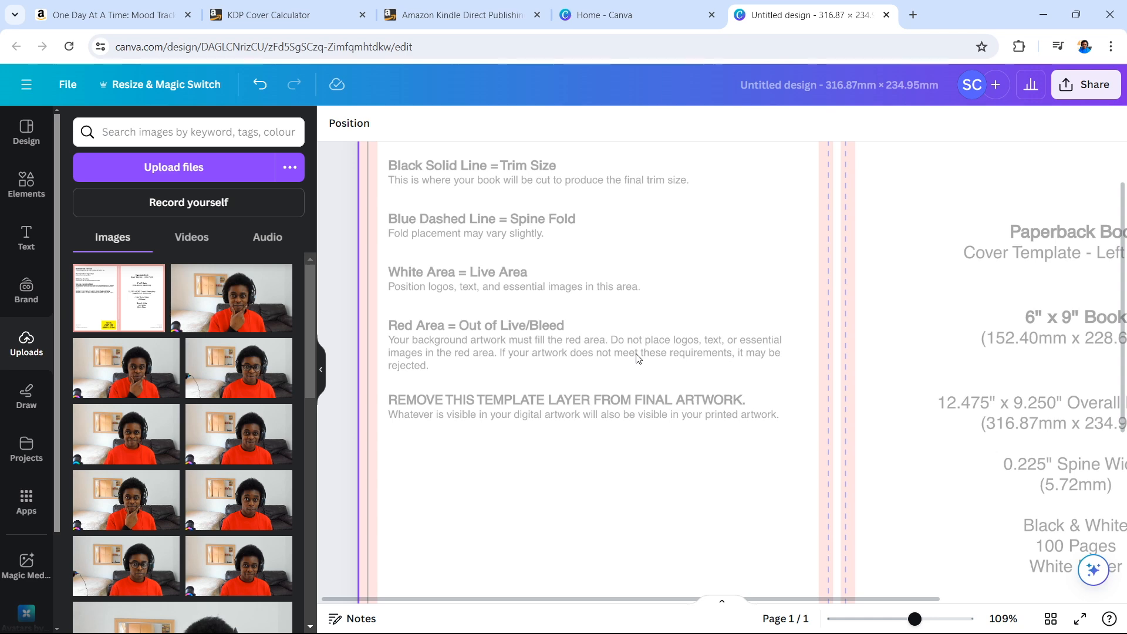
scroll(639, 359, "down", 5)
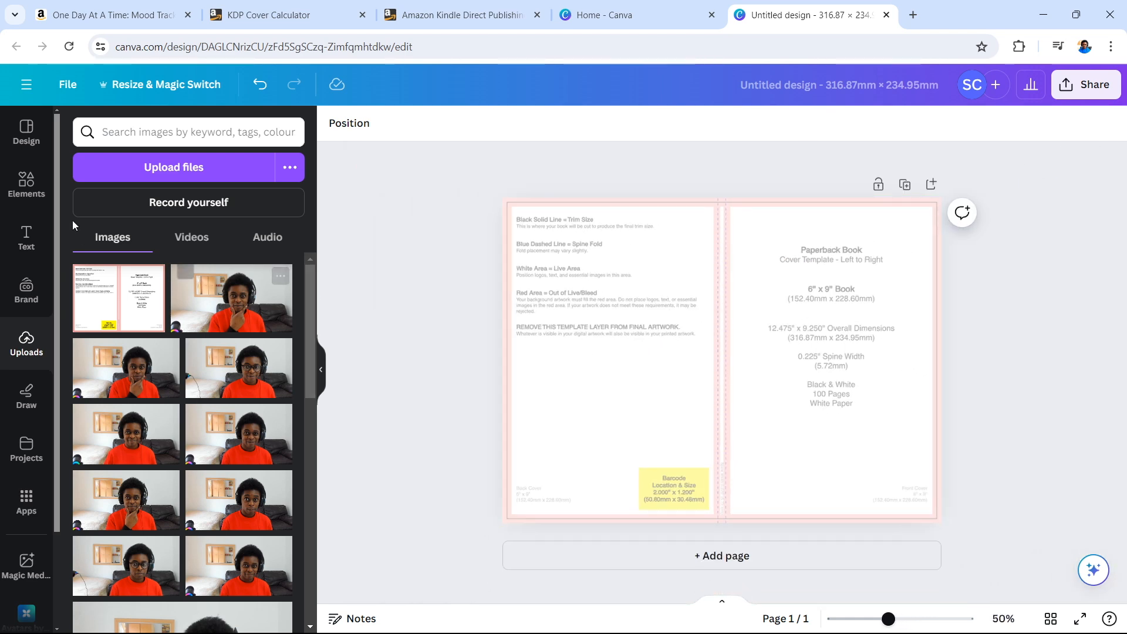
Step: Add a square shape, fill it black, and stretch it into a narrow full-height strip over the spine
left_click(23, 182)
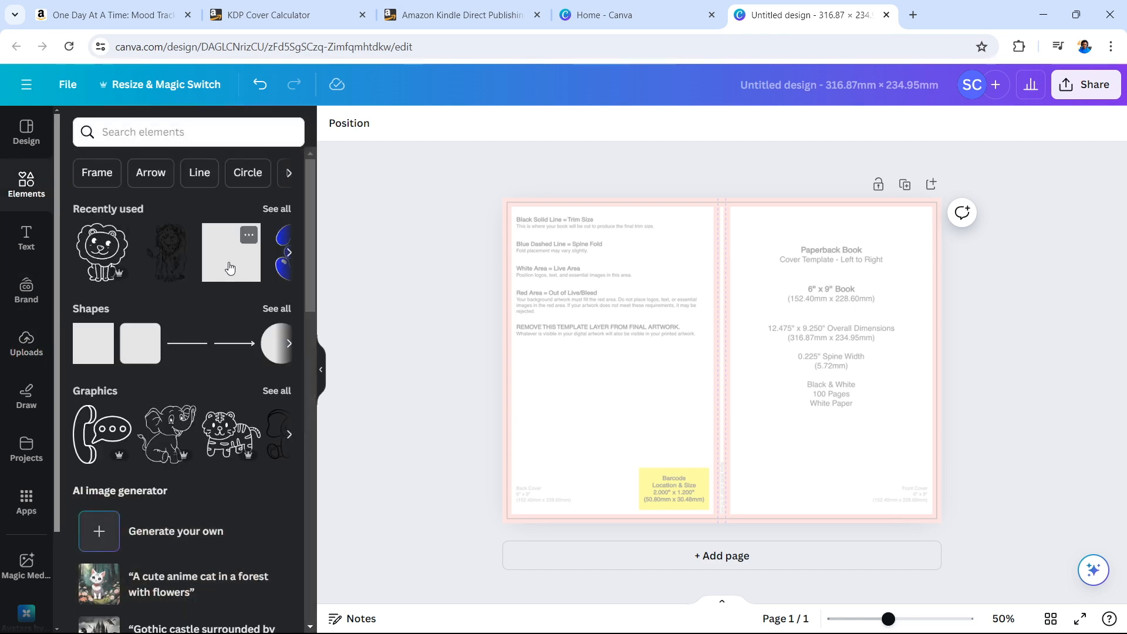
left_click(225, 271)
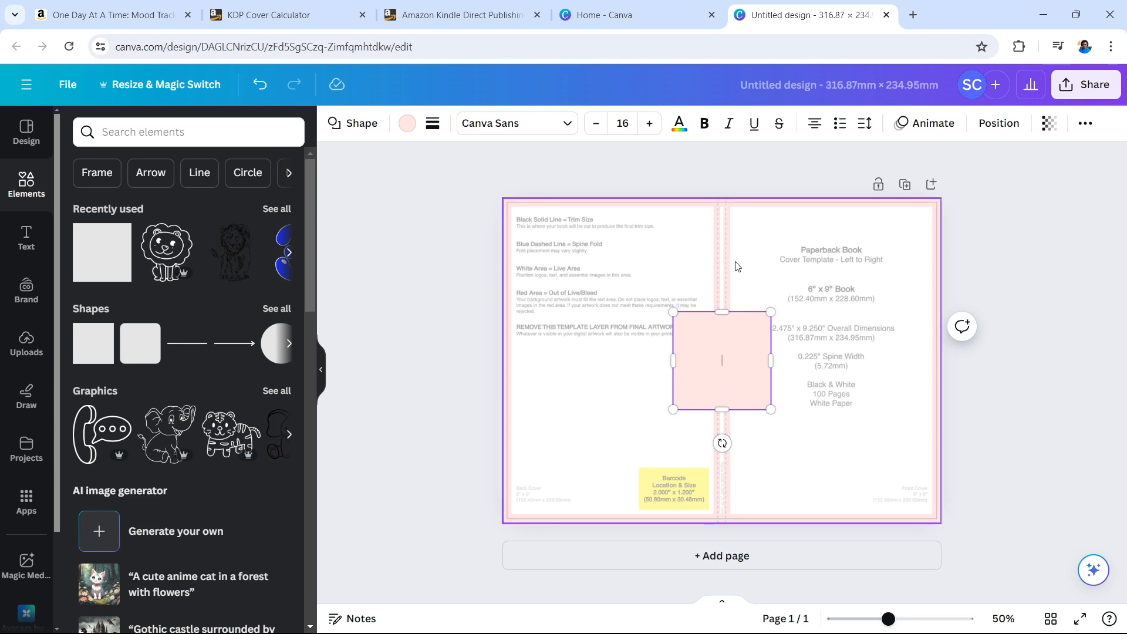
left_click(407, 123)
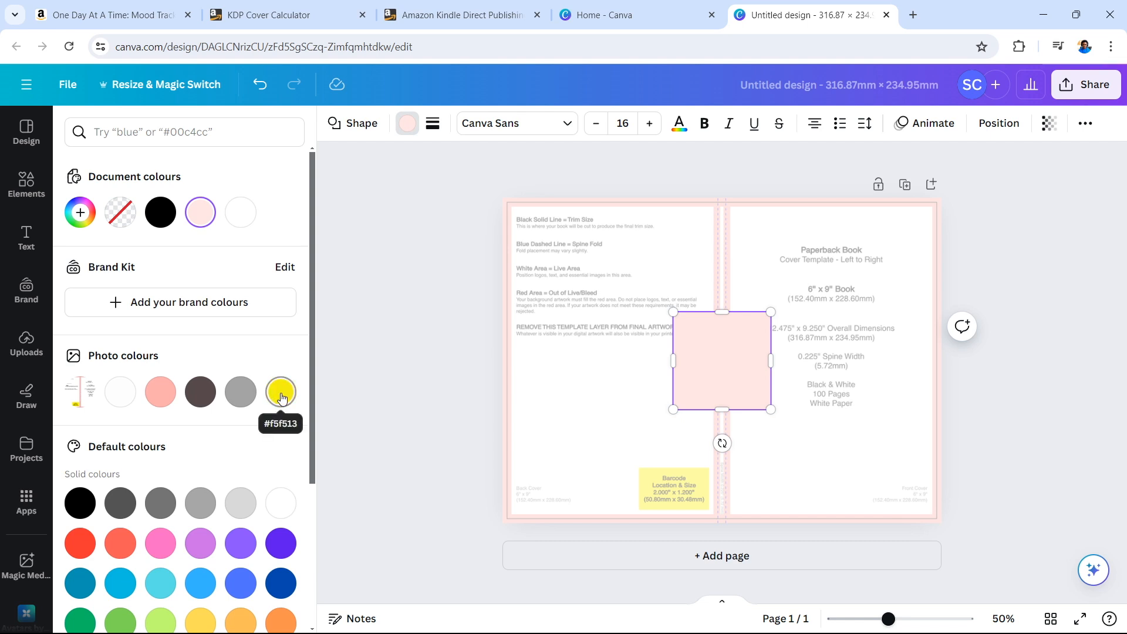
left_click(275, 394)
left_click(167, 215)
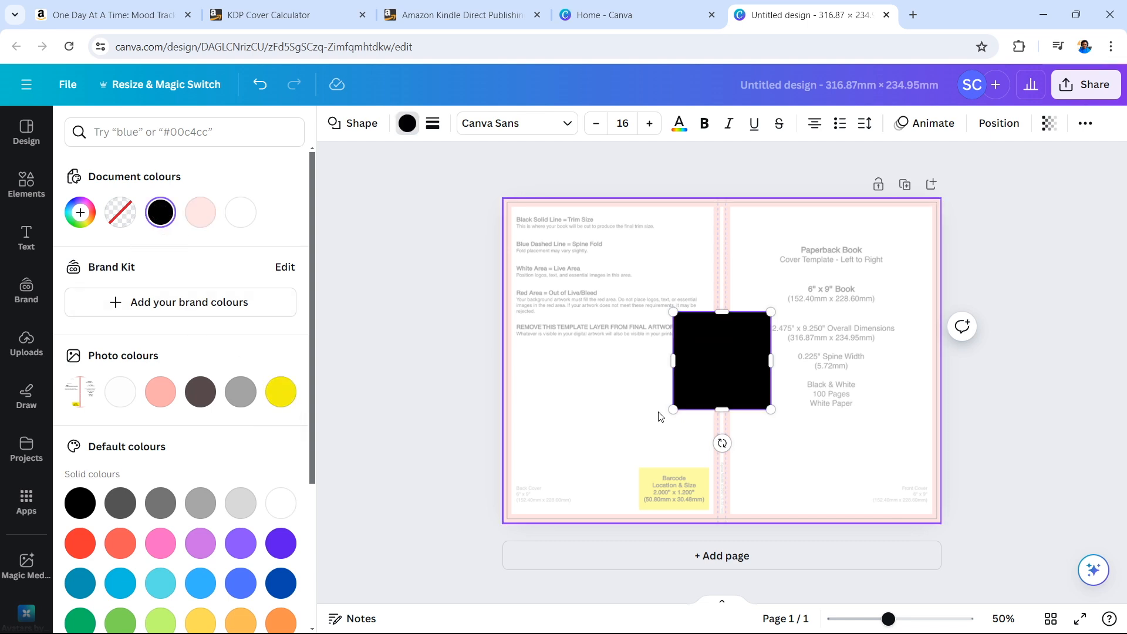
left_click_drag(724, 312, 727, 198)
left_click_drag(770, 410, 717, 520)
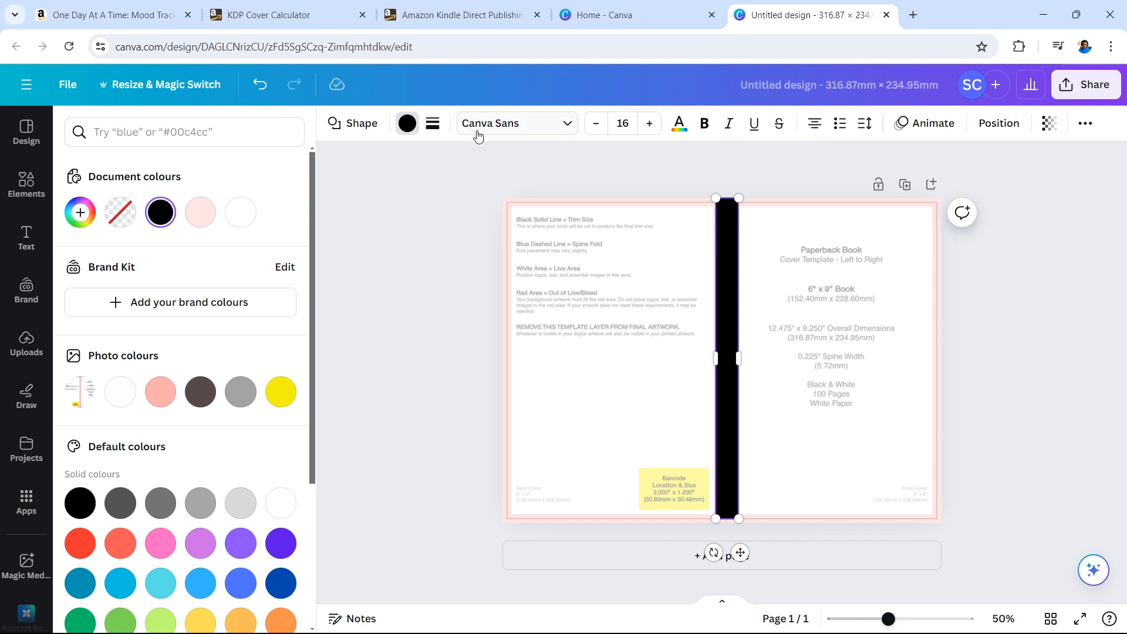
Step: Set the black strip's transparency to 48 and adjust its sides to cover the template's spine area evenly
left_click(1049, 123)
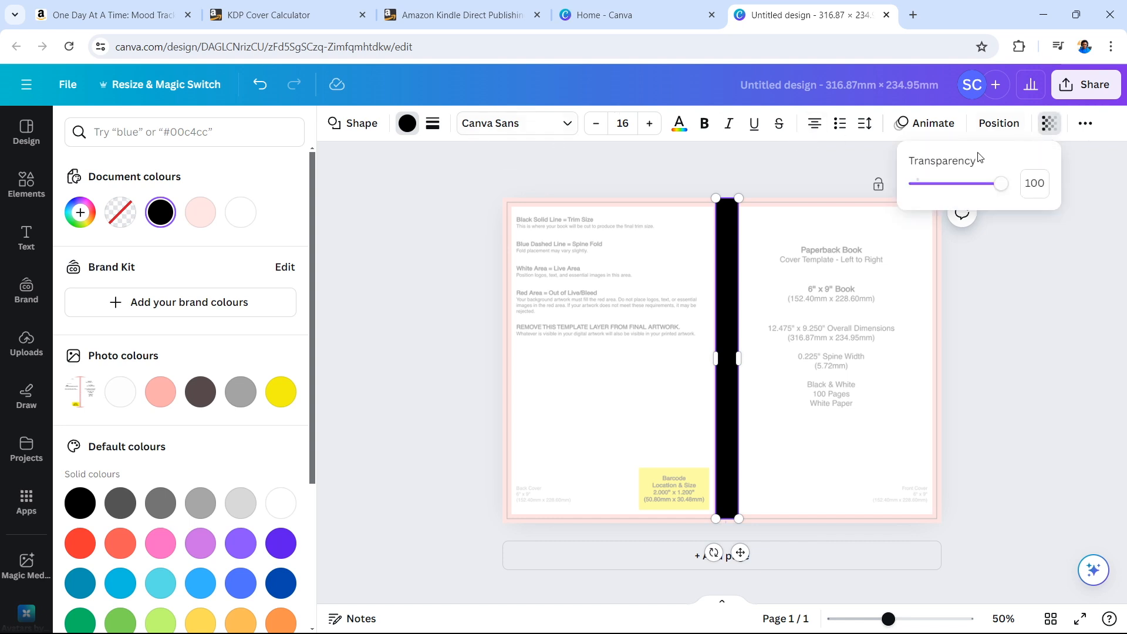
left_click_drag(1000, 184, 958, 191)
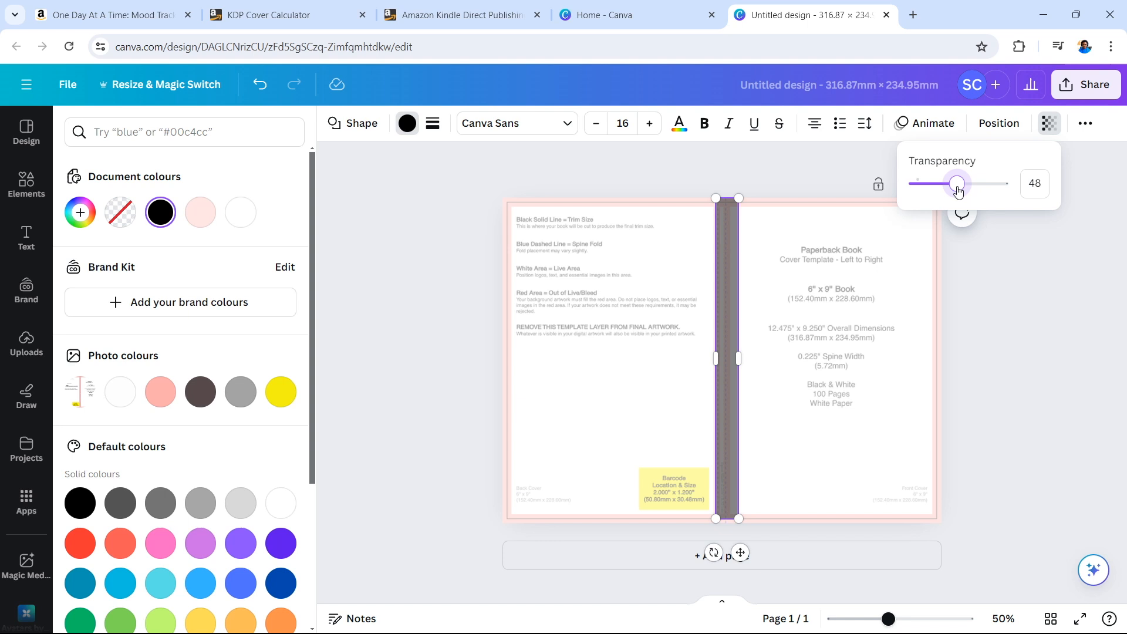
scroll(710, 360, "up", 4)
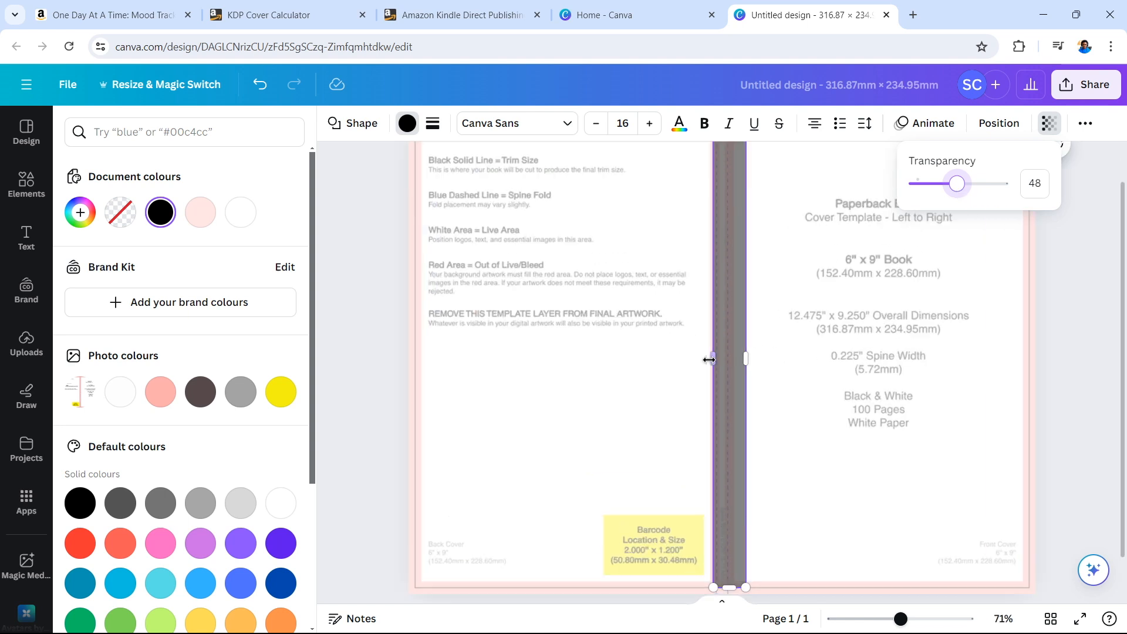
left_click_drag(755, 358, 702, 363)
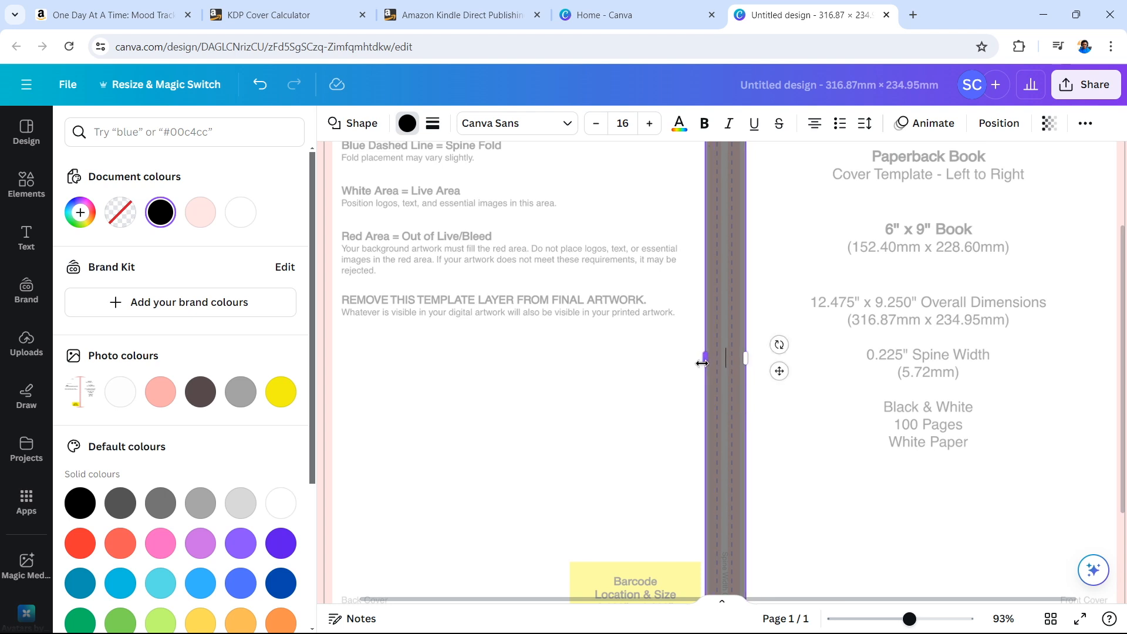
scroll(769, 387, "down", 5)
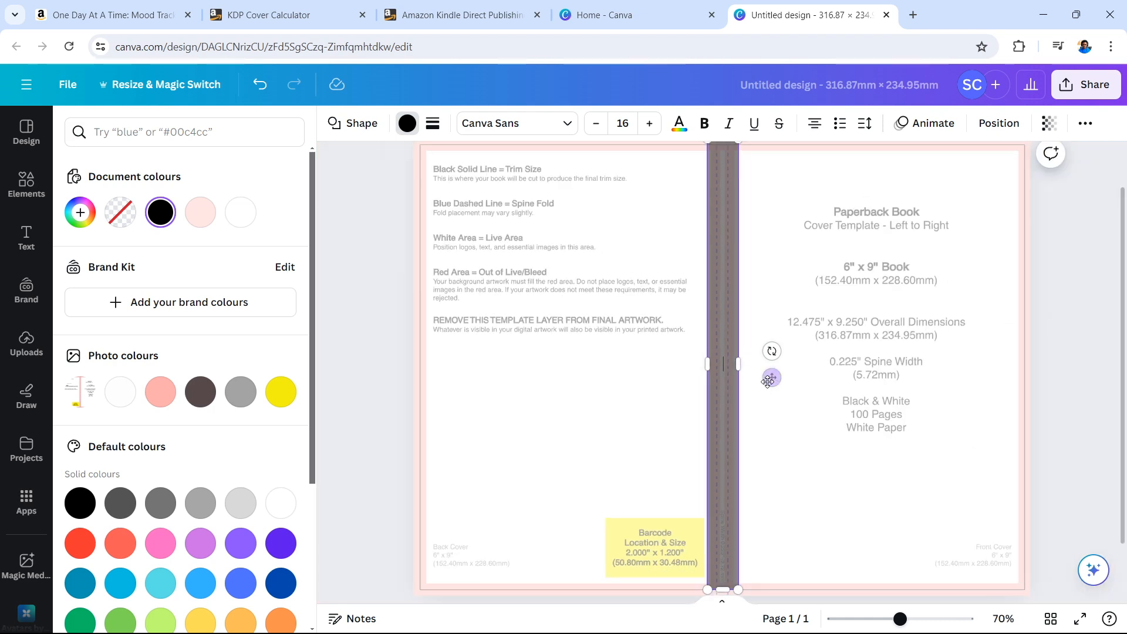
left_click_drag(733, 511, 735, 516)
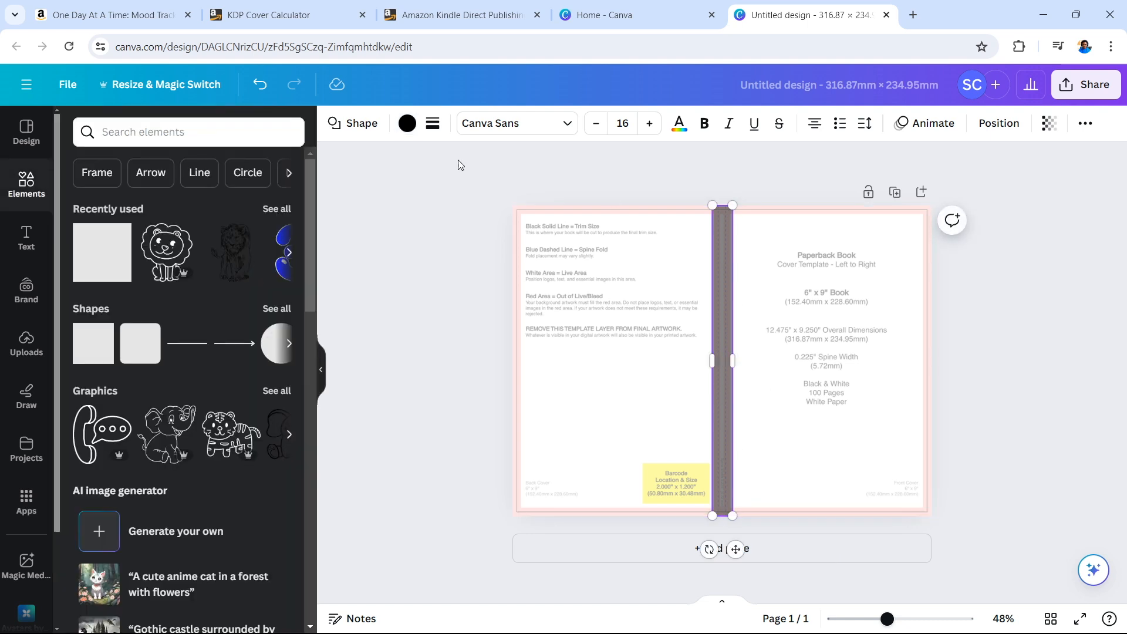
Step: Restore the spine strip's transparency value to 100 and deselect it
left_click(409, 128)
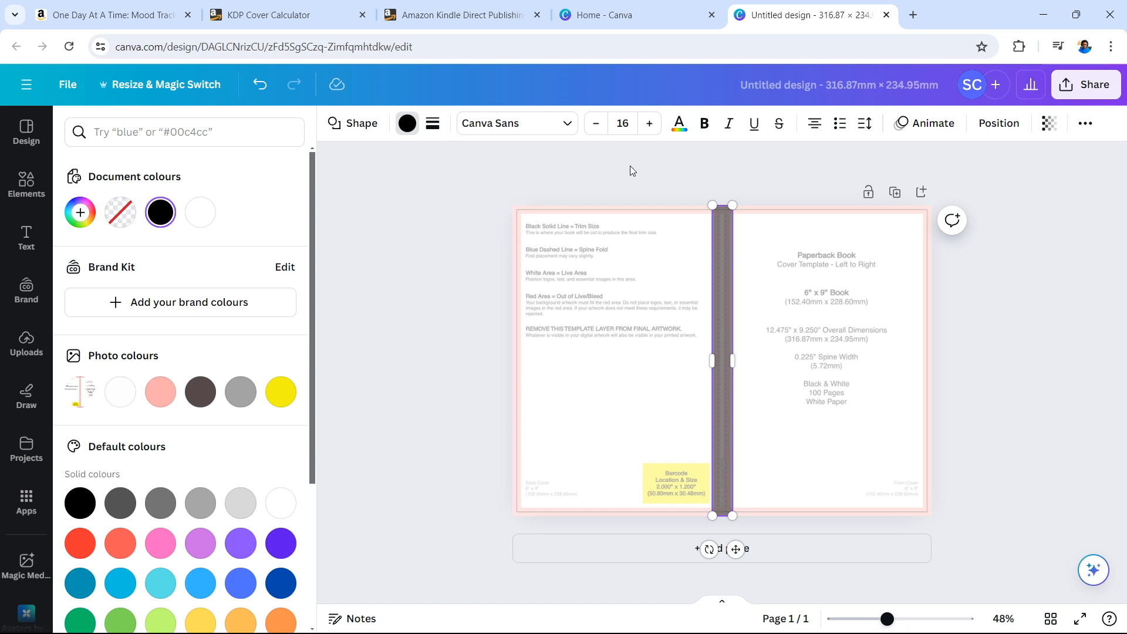
left_click(1049, 125)
left_click_drag(951, 184, 1061, 206)
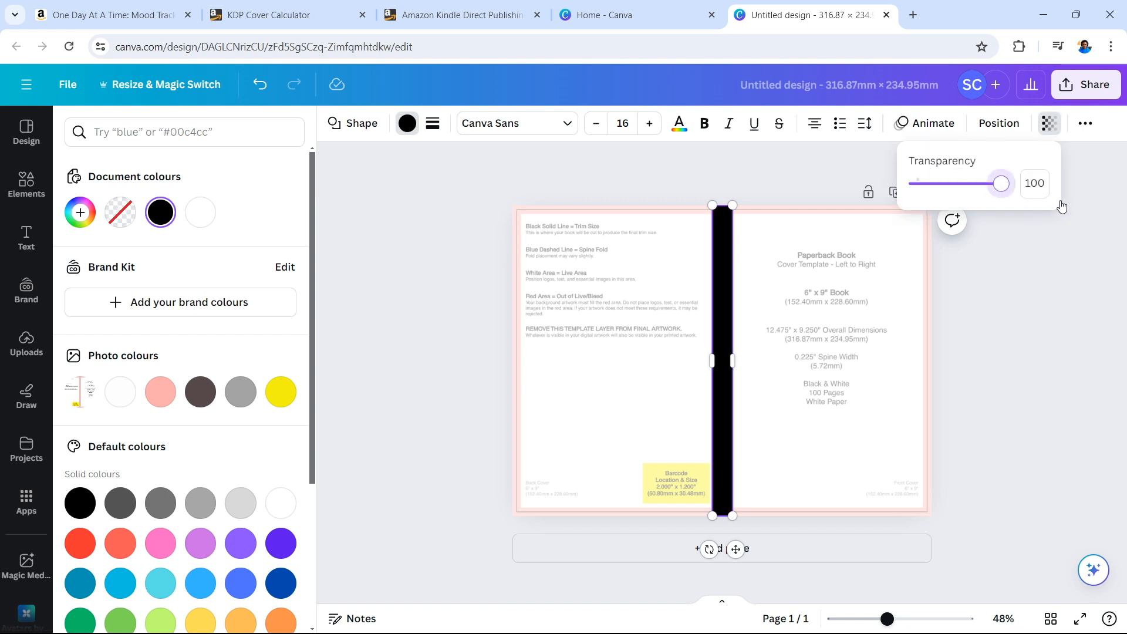
key("Escape")
key("Escape")
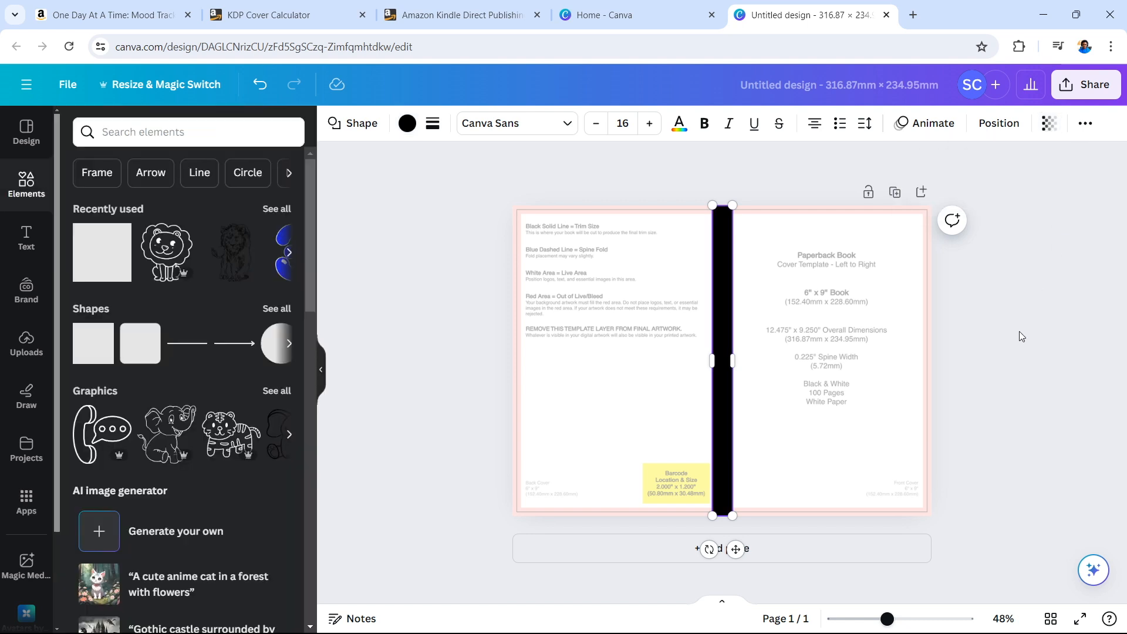
key("Escape")
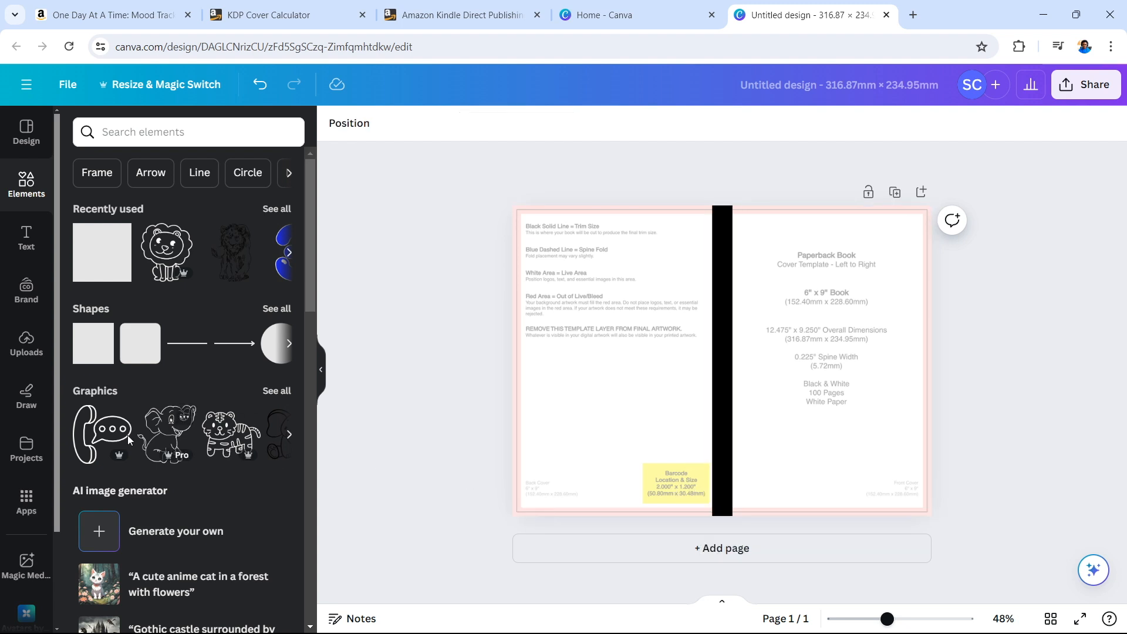
Step: Browse the AI-powered apps in the Canva app library
left_click(26, 502)
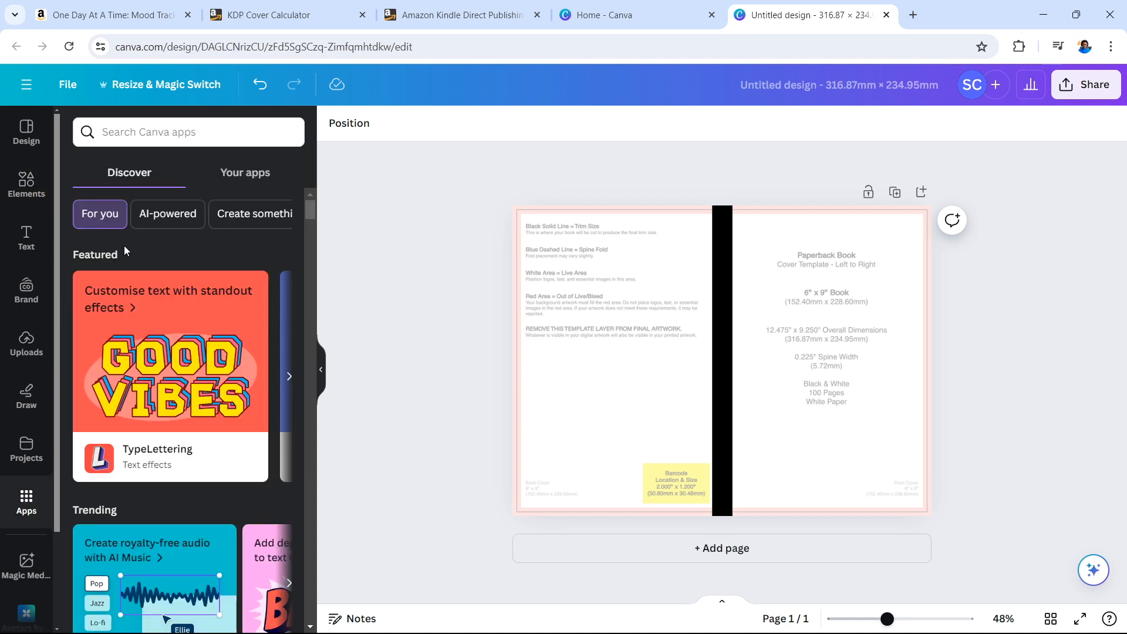
left_click(179, 216)
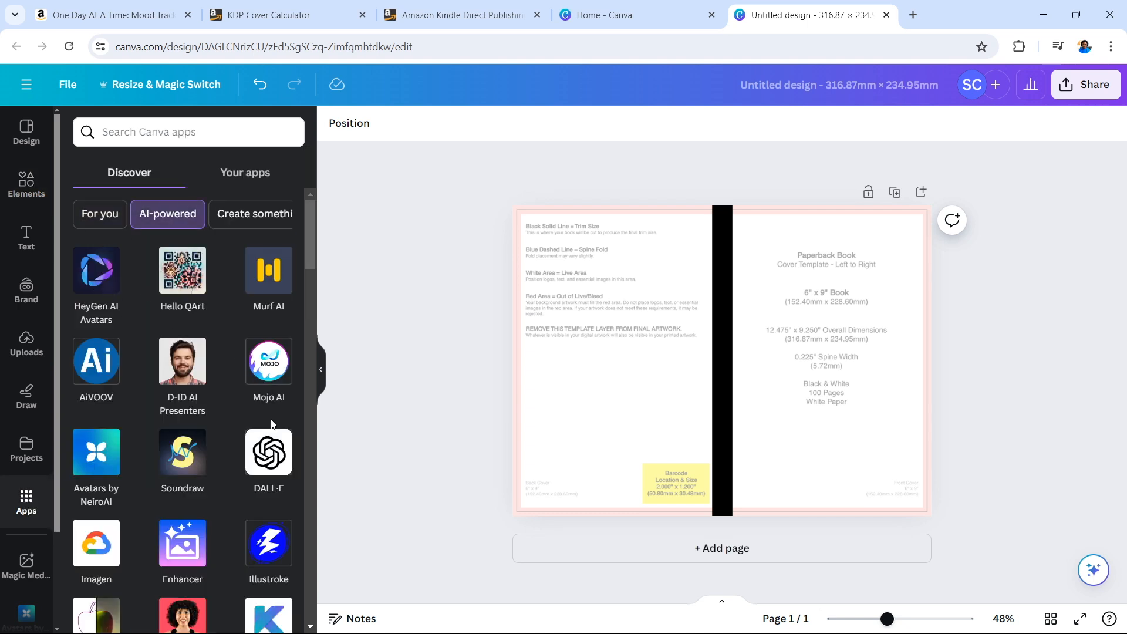
scroll(272, 423, "down", 1)
scroll(271, 423, "down", 5)
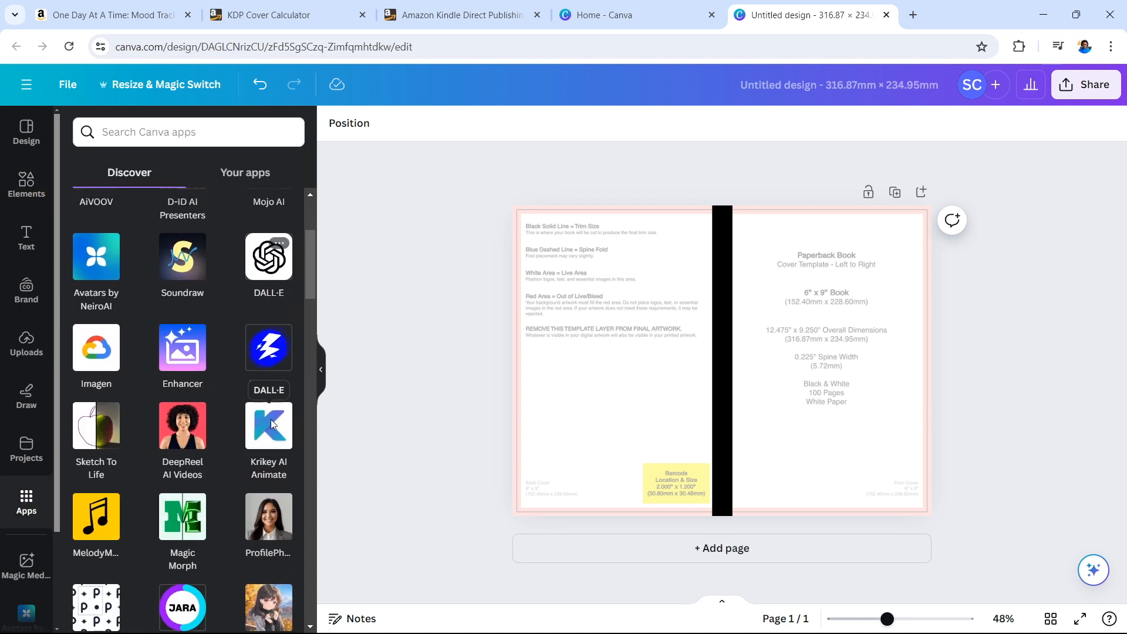
scroll(272, 423, "down", 2)
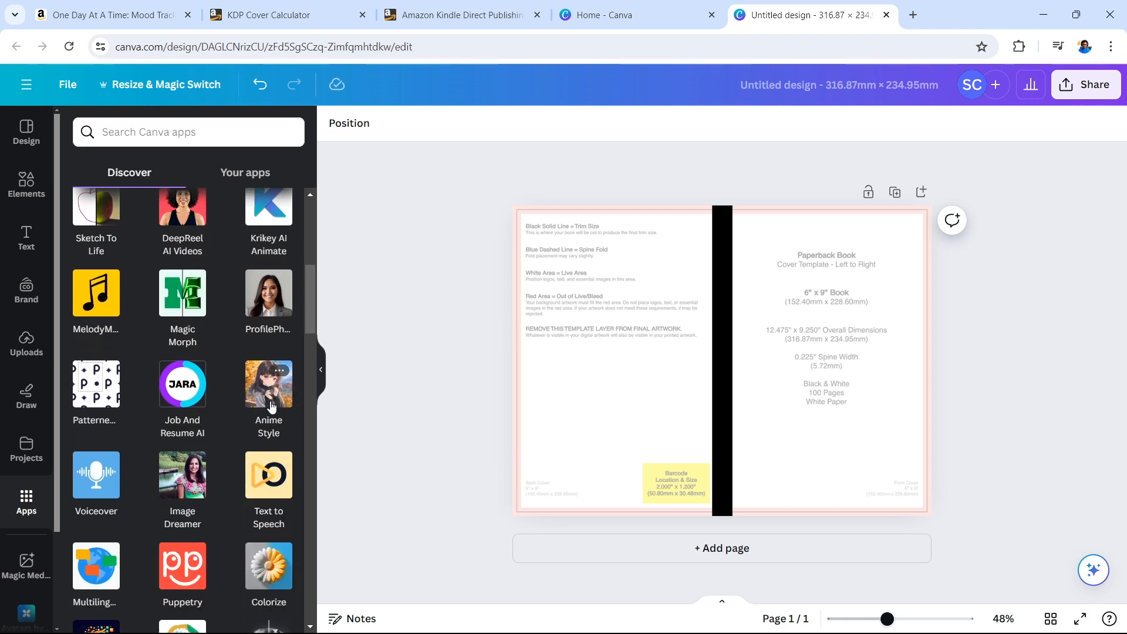
scroll(172, 498, "down", 1)
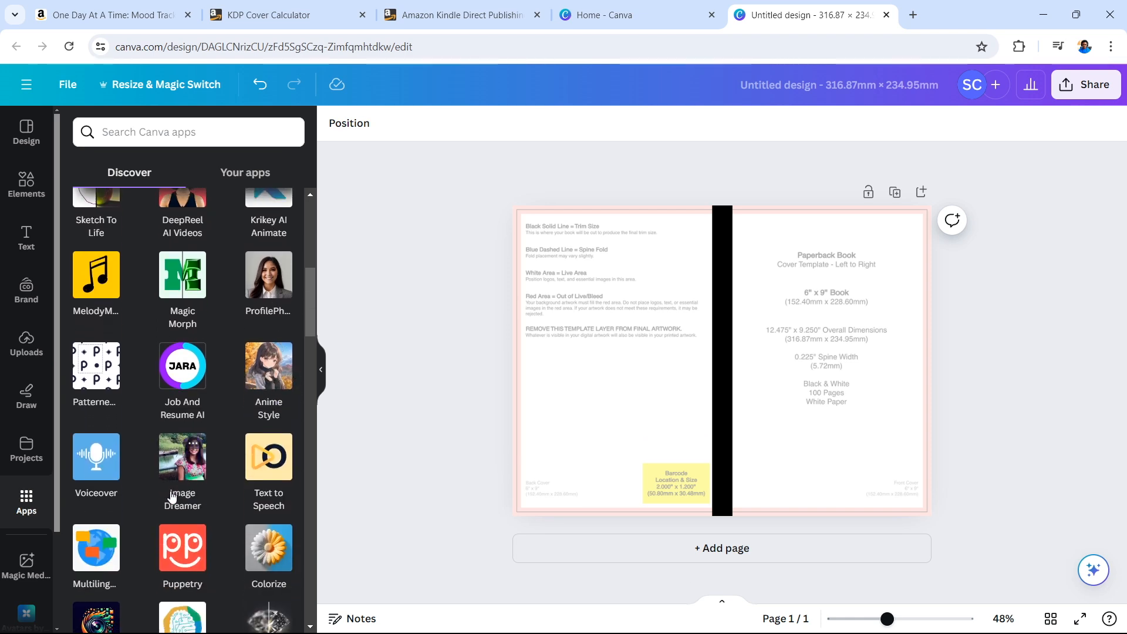
scroll(171, 497, "up", 10)
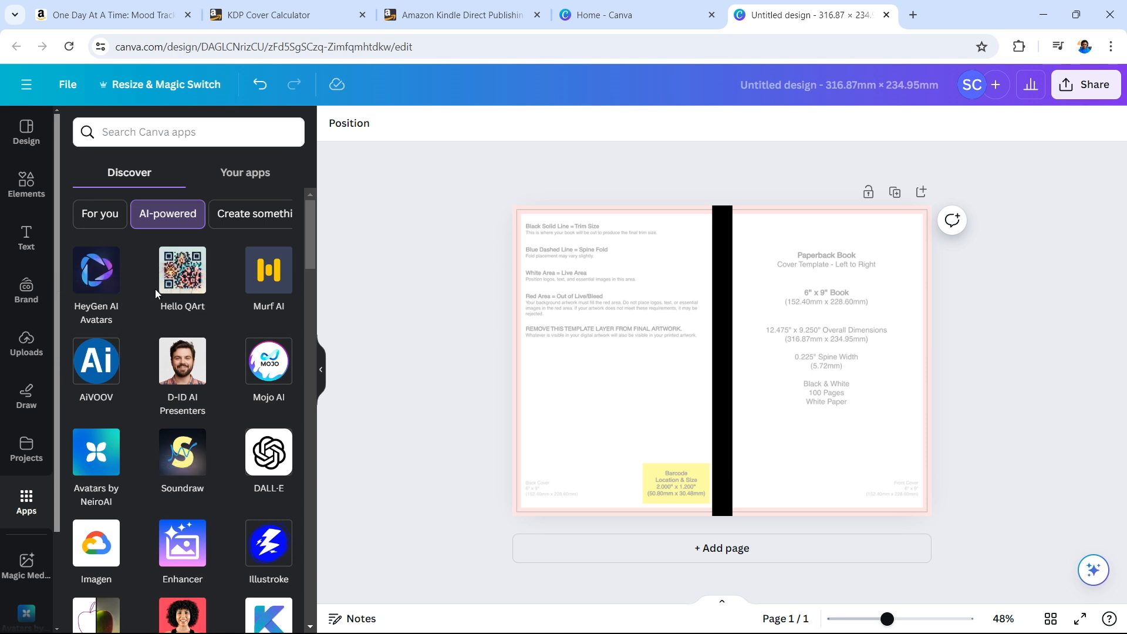
Step: Search the app library for "MAGIC MEDIA" and open the Magic Media image generator
left_click(123, 124)
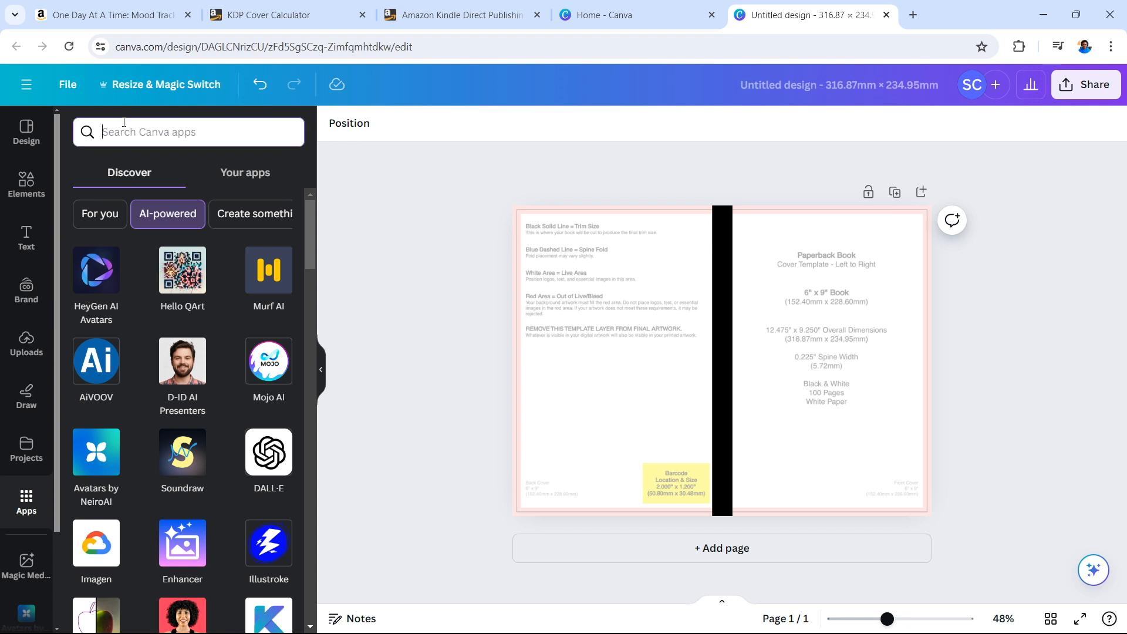
type("MAGIC MEDIA")
key("Return")
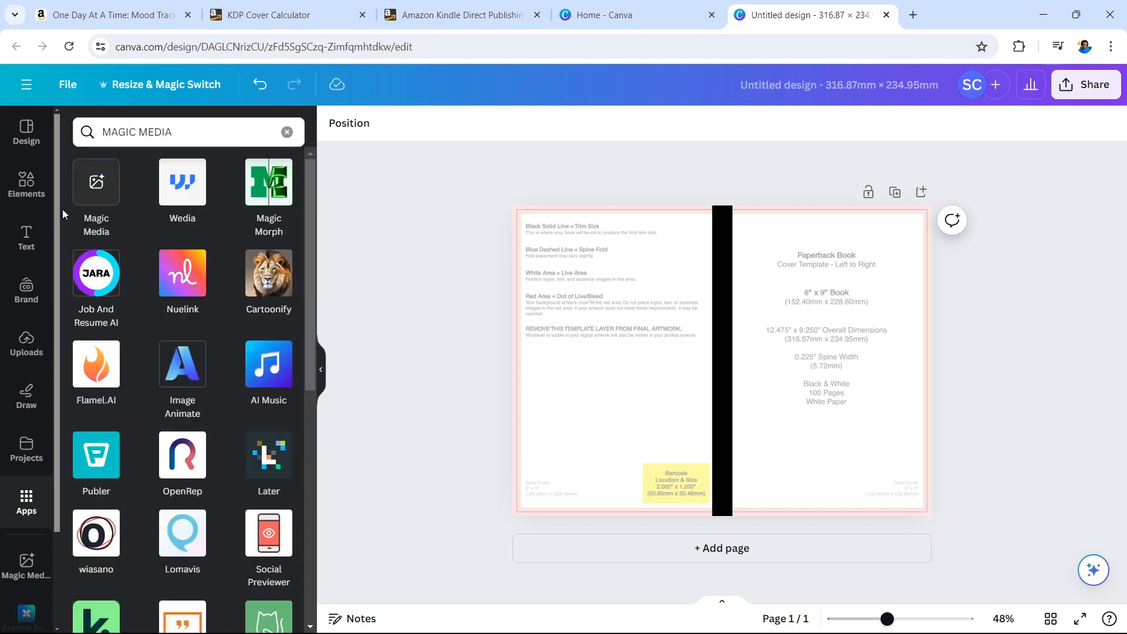
left_click(104, 187)
Step: Choose the Dreamy image style, and replace it with Midcentury from the full list of styles
left_click(249, 410)
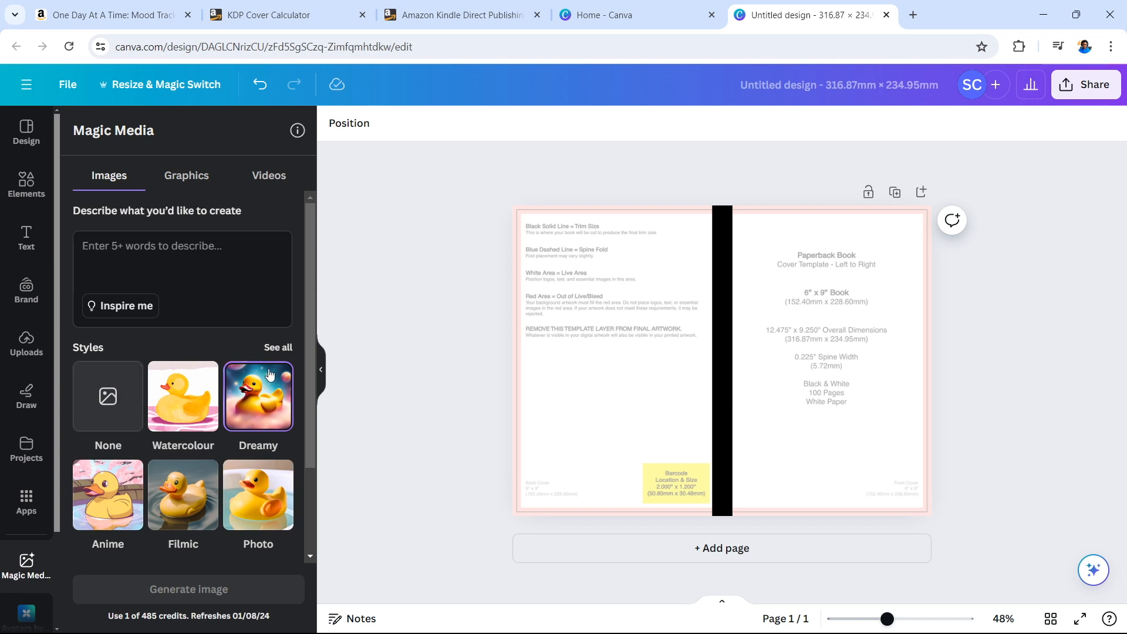
left_click(269, 347)
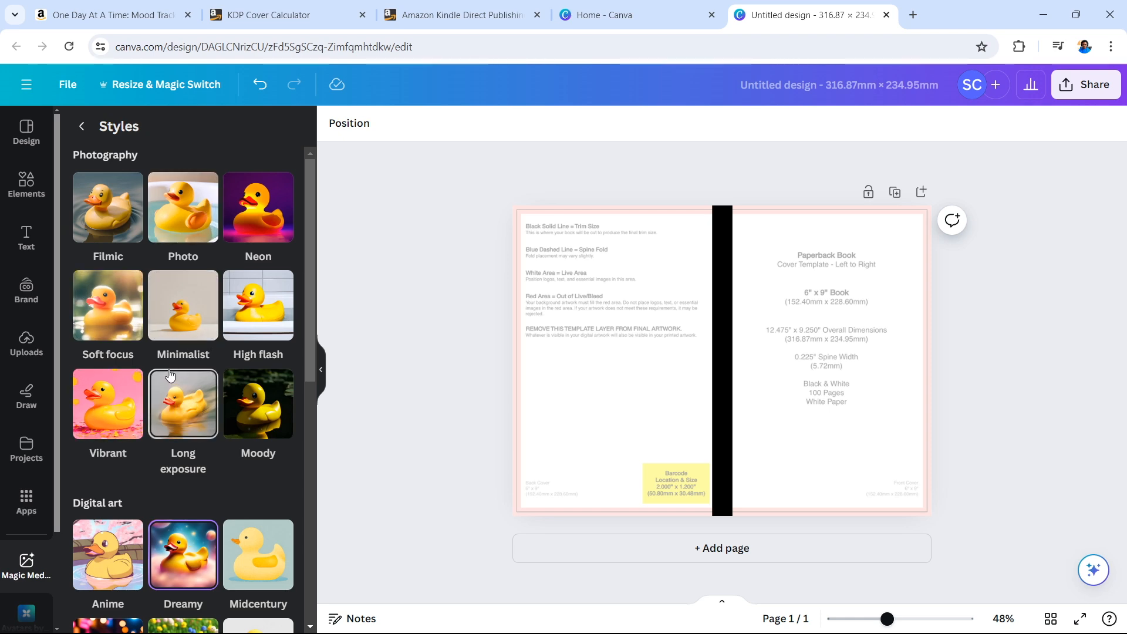
scroll(239, 535, "down", 2)
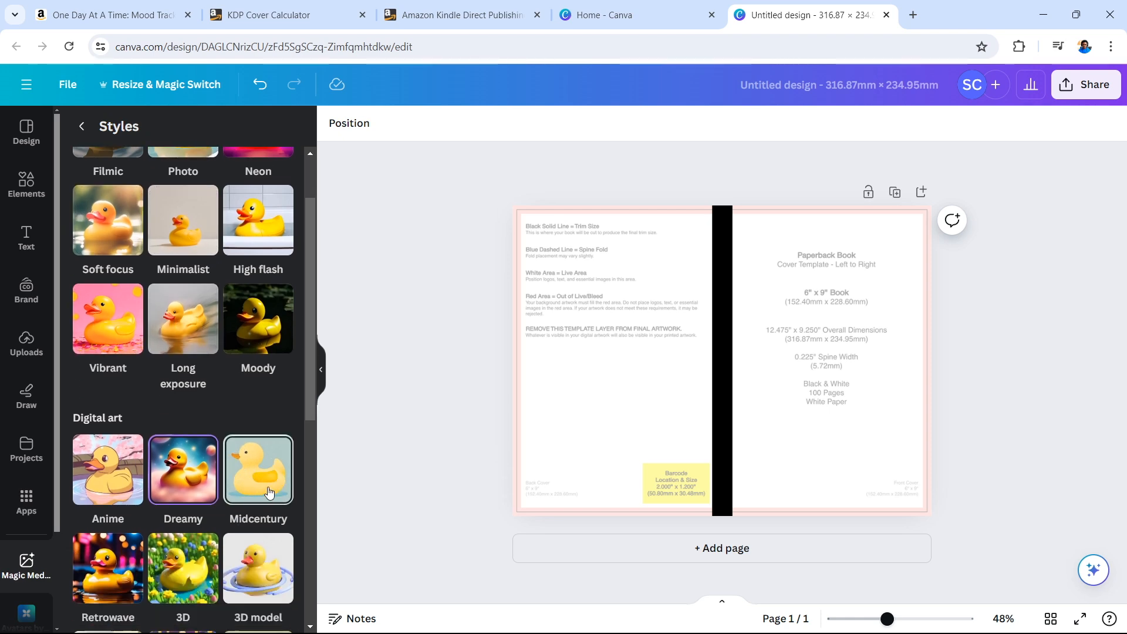
left_click(253, 479)
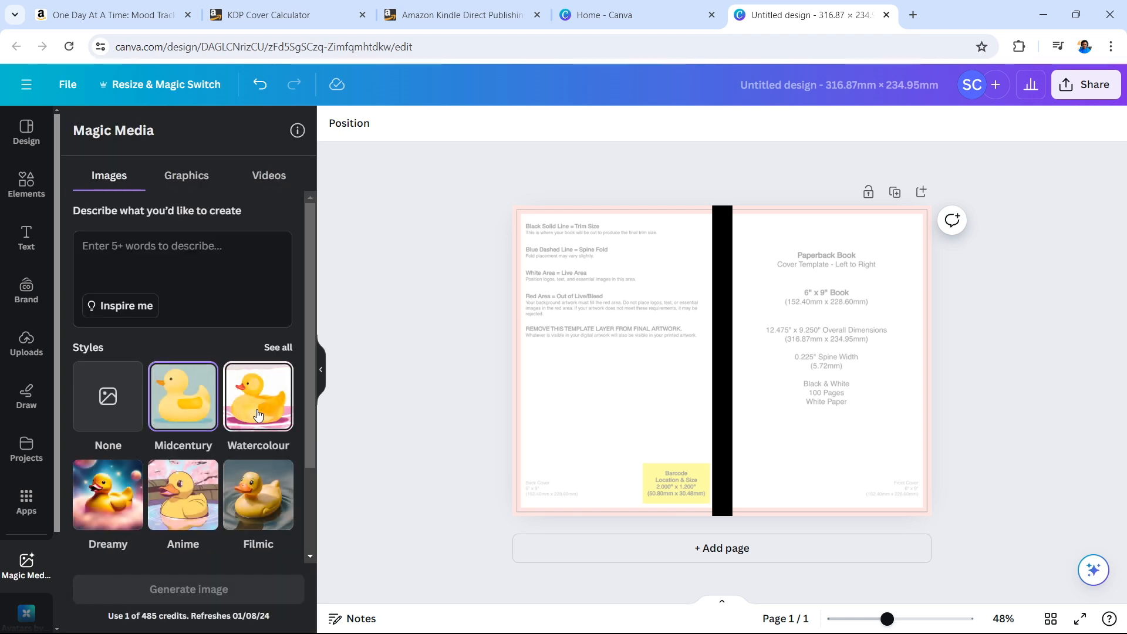
Step: Generate images from the prompt "SMILING SUN" in Watercolour style and add the sun with orange and grey rays to the page
left_click(185, 255)
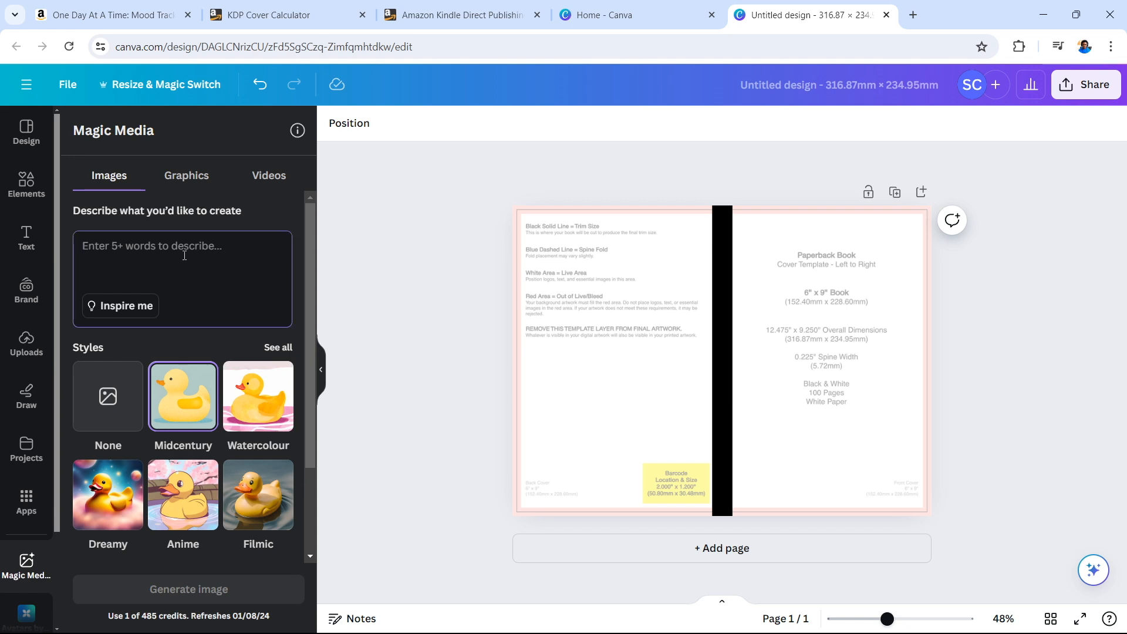
type("SMILING SUN")
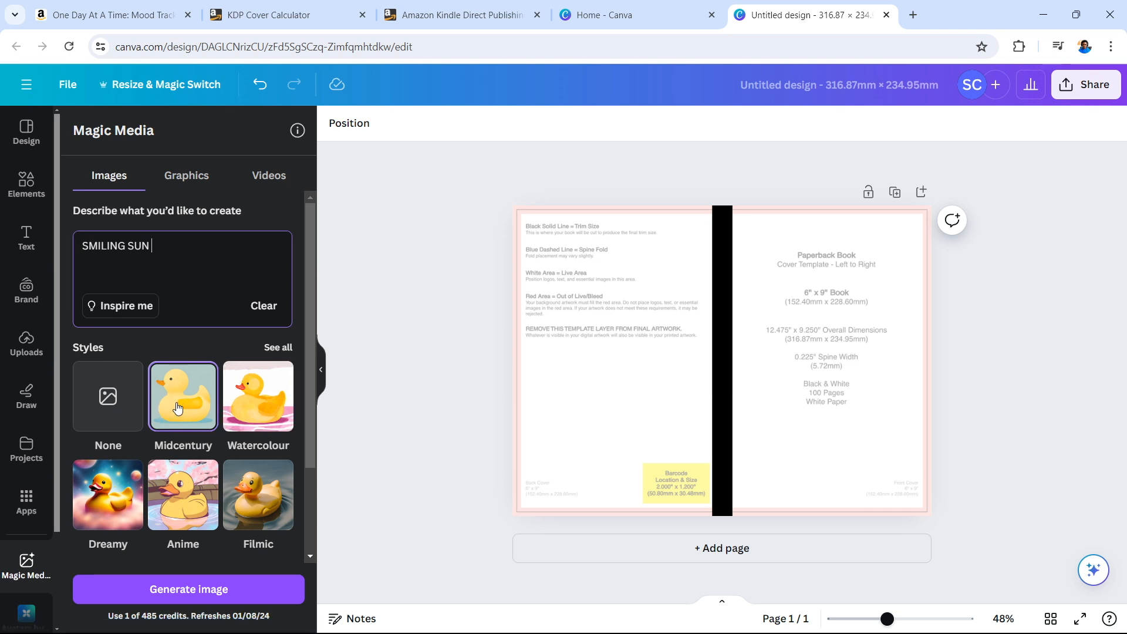
left_click(247, 402)
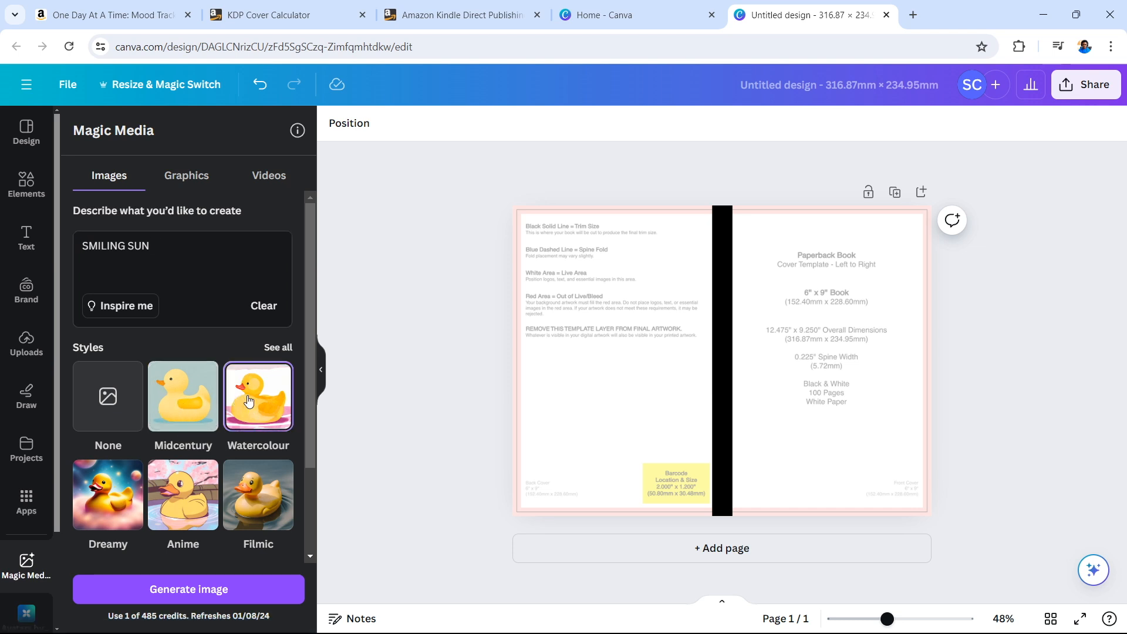
left_click(237, 591)
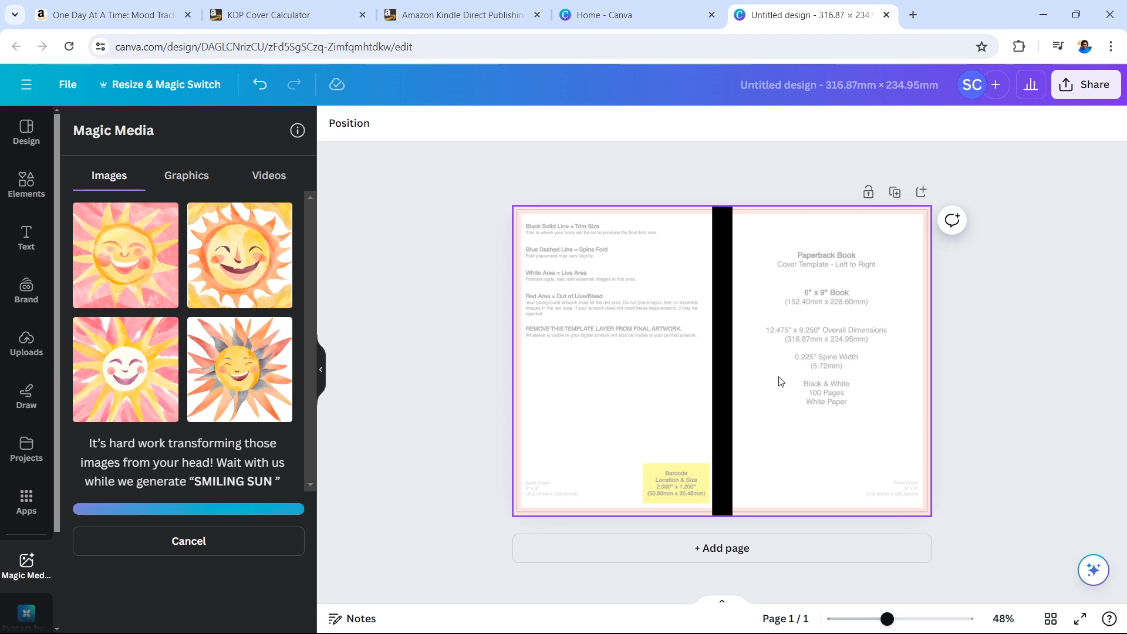
left_click(228, 364)
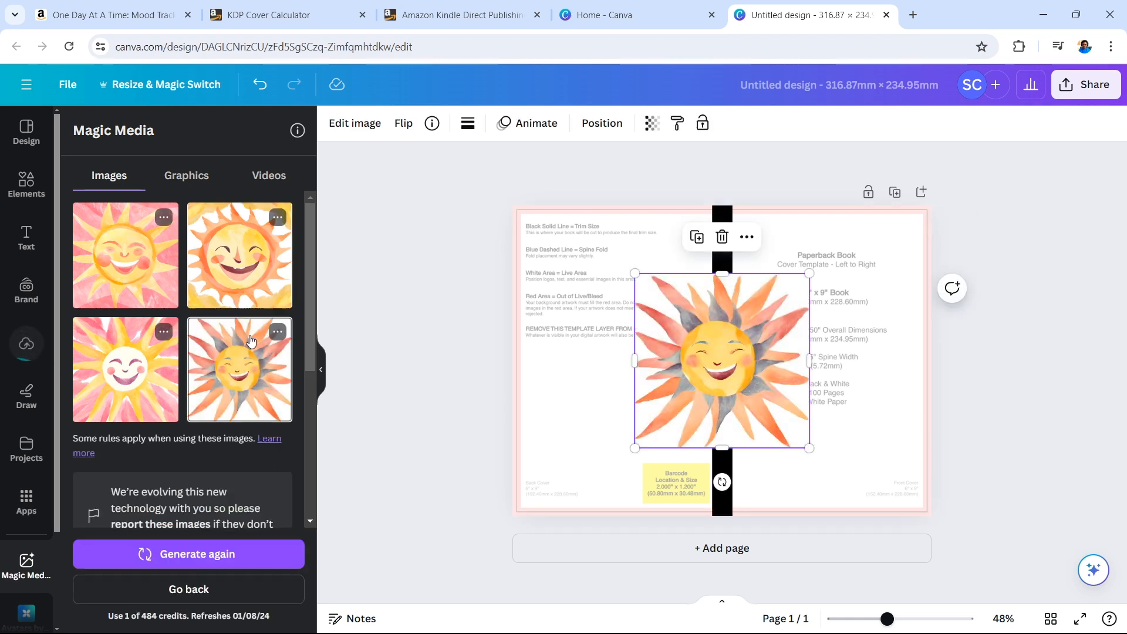
Step: Scale the sun image down and place it in the middle of the front cover
left_click_drag(634, 448, 680, 402)
left_click_drag(757, 360, 842, 378)
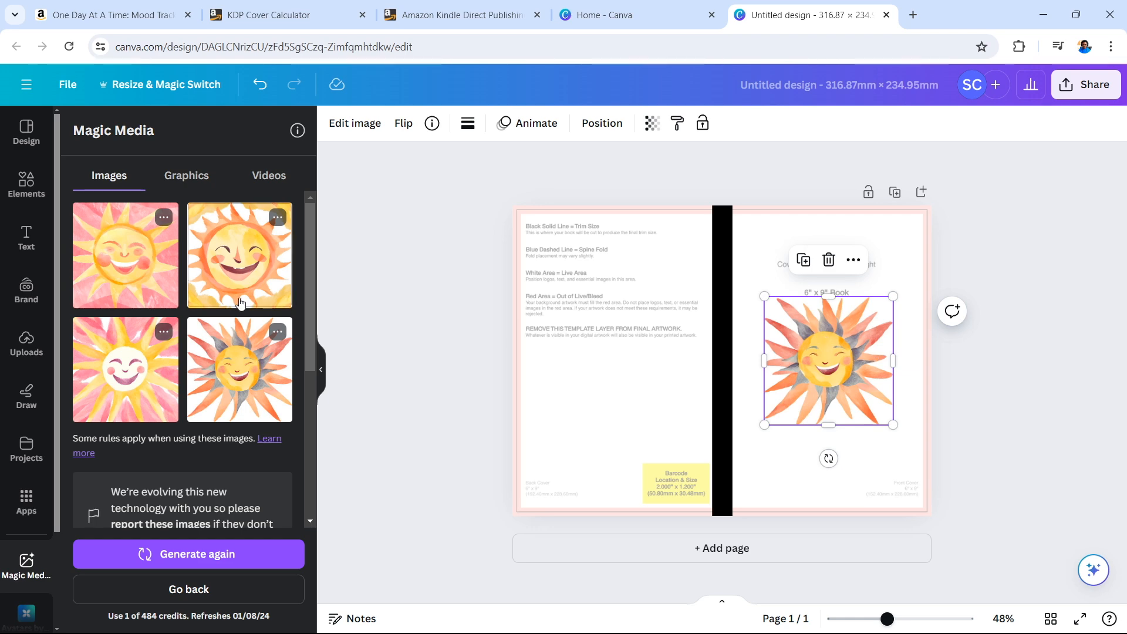
left_click(17, 196)
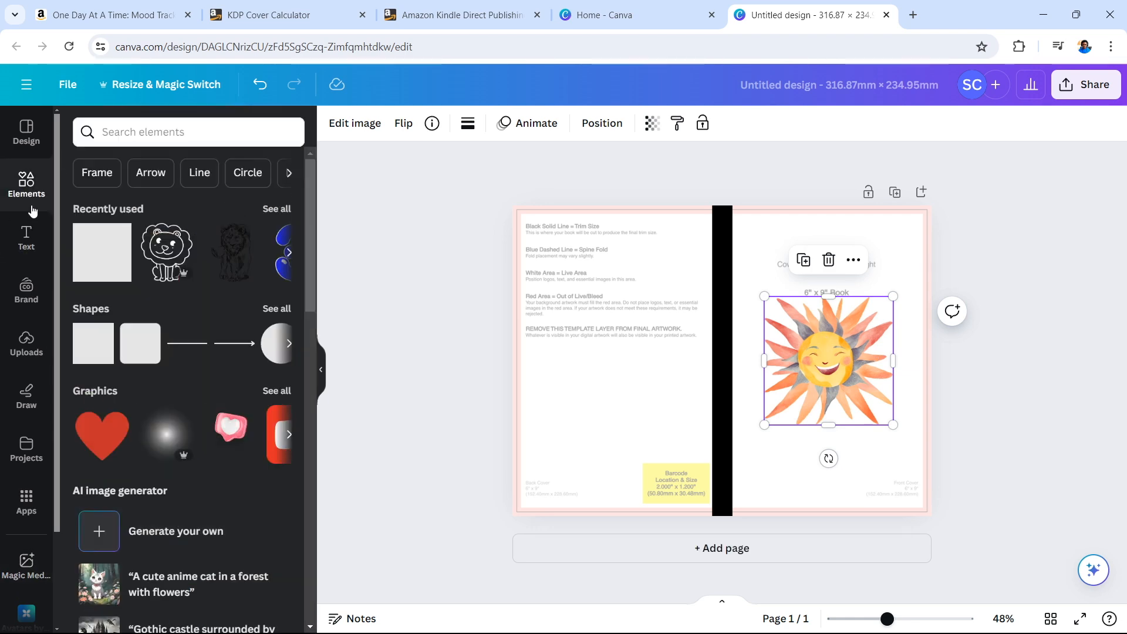
left_click(27, 239)
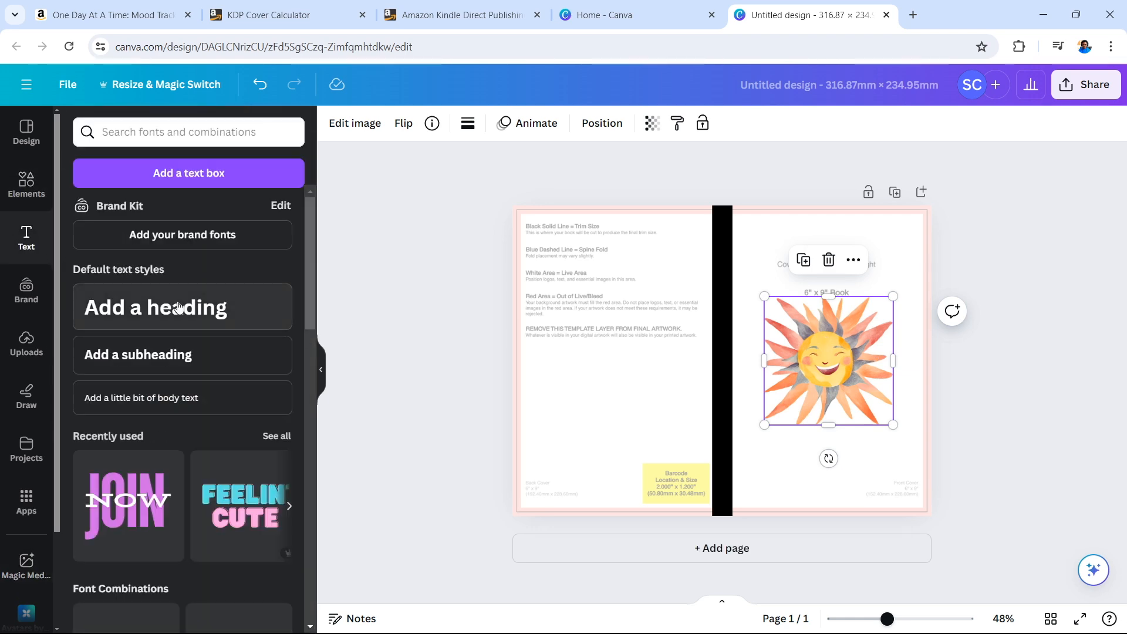
scroll(229, 508, "down", 3)
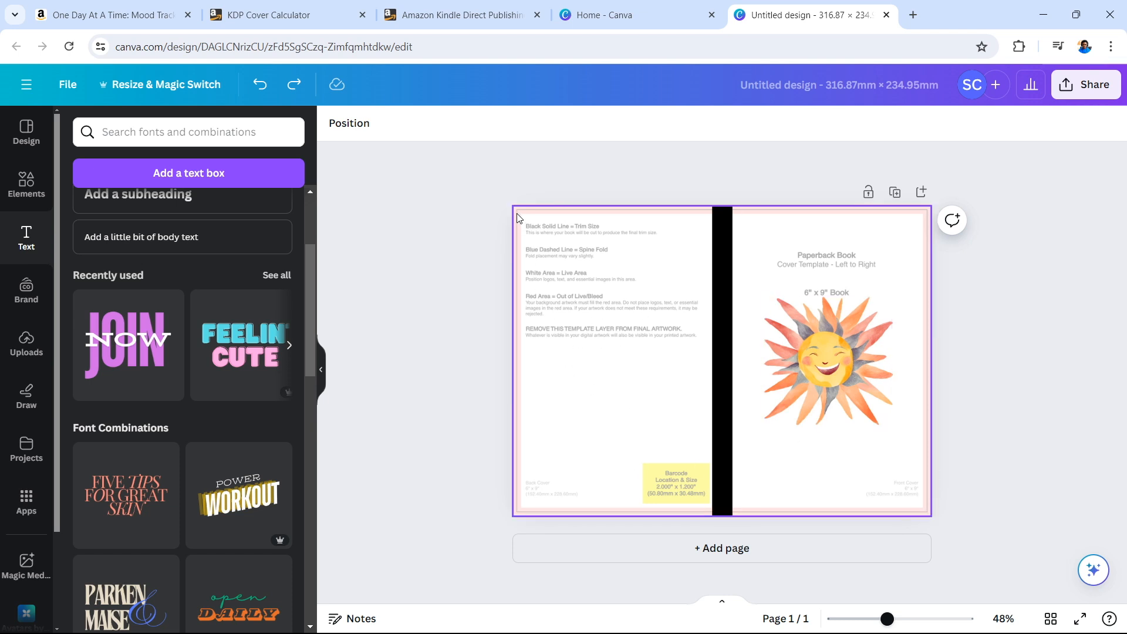
Step: Shrink the cover template from its upper-left corner to expose the page, and set the page background to the template's yellow photo colour
left_click(534, 225)
left_click_drag(513, 206, 560, 234)
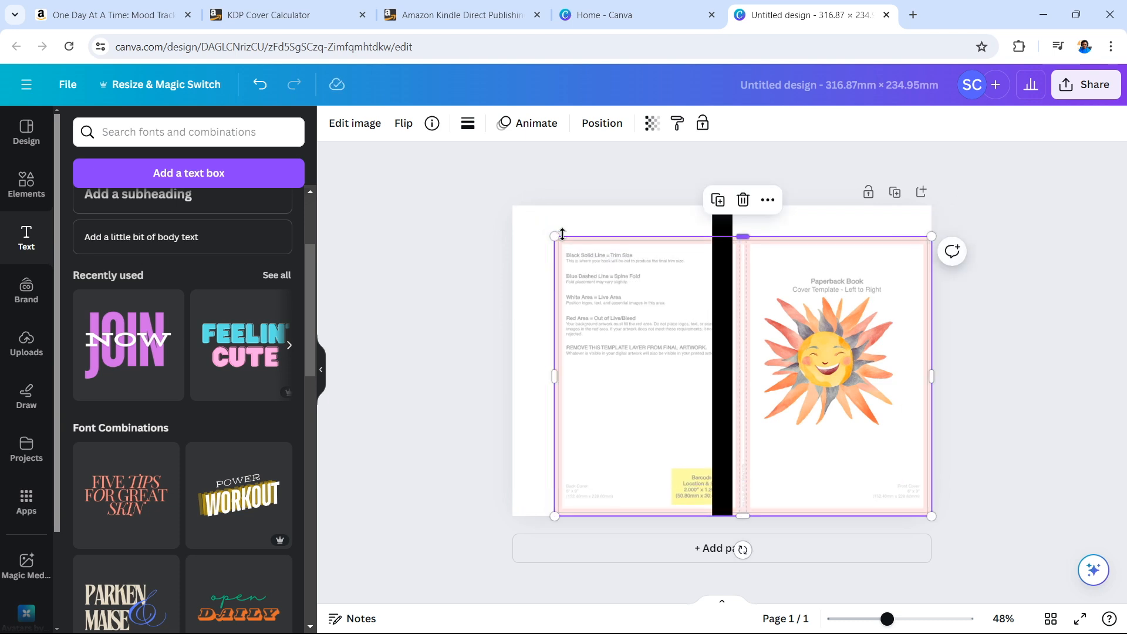
left_click(531, 223)
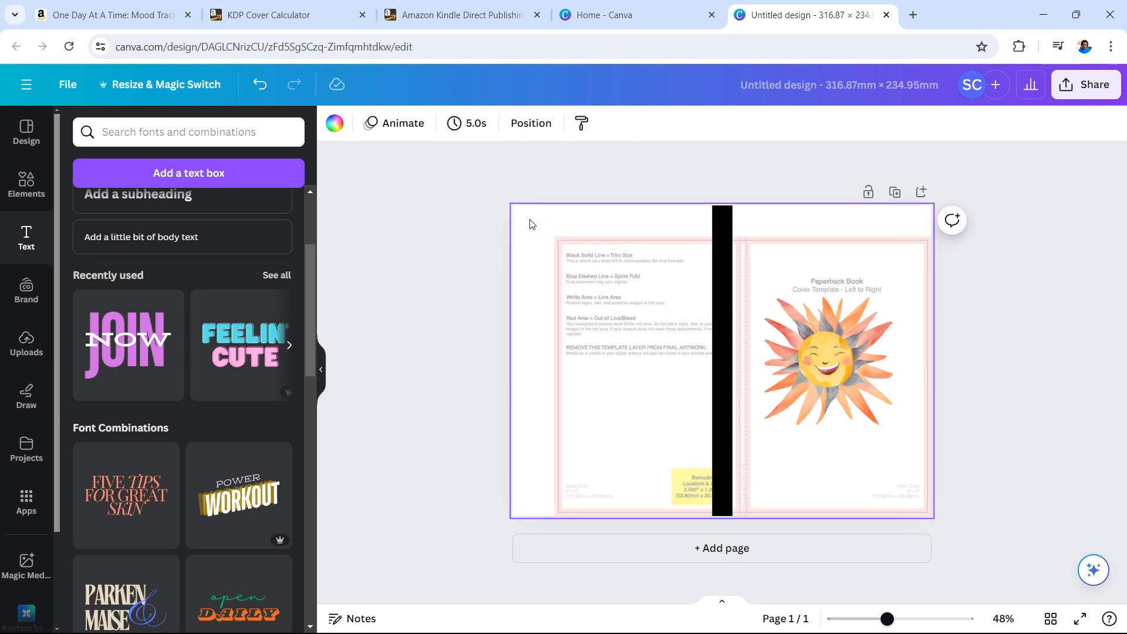
left_click(335, 128)
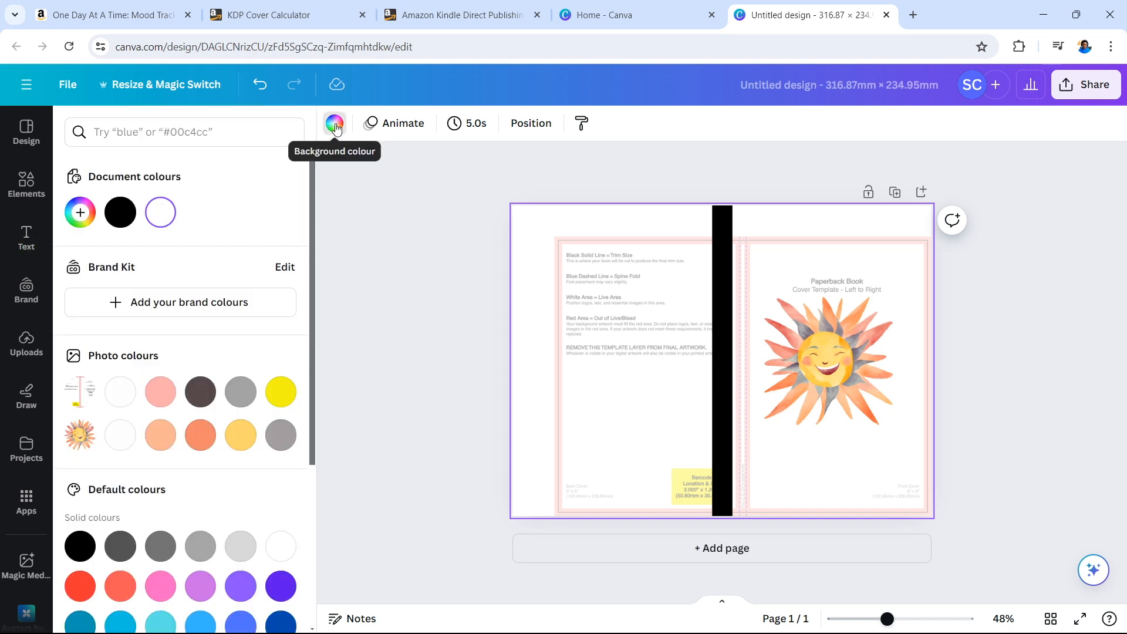
left_click(280, 391)
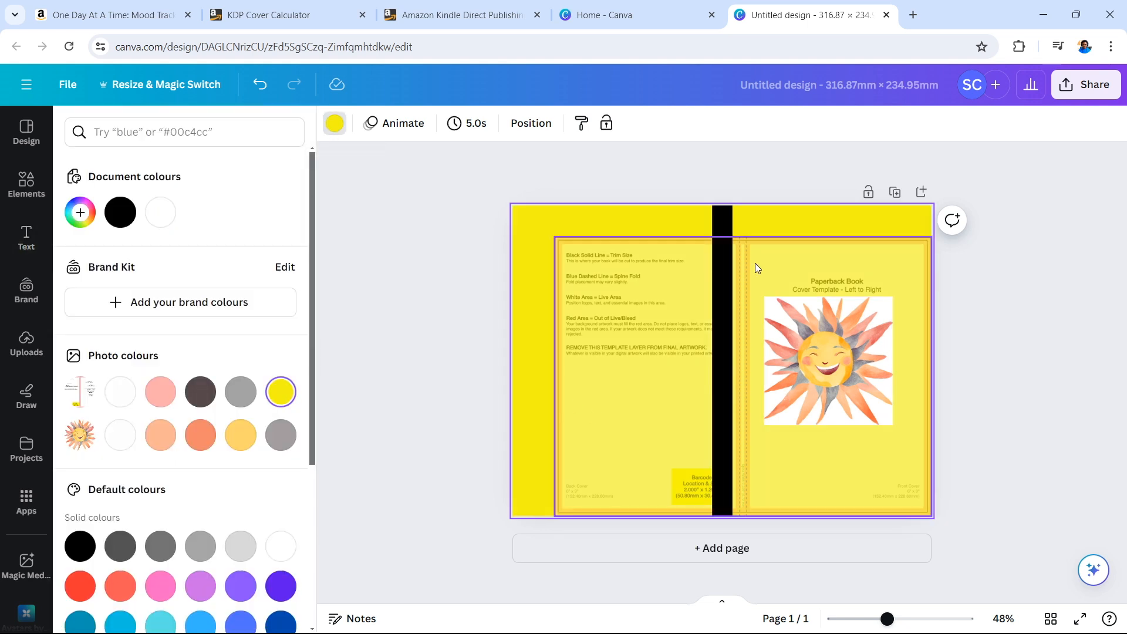
Step: Remove the white background from the sun image with BG Remover
left_click(810, 352)
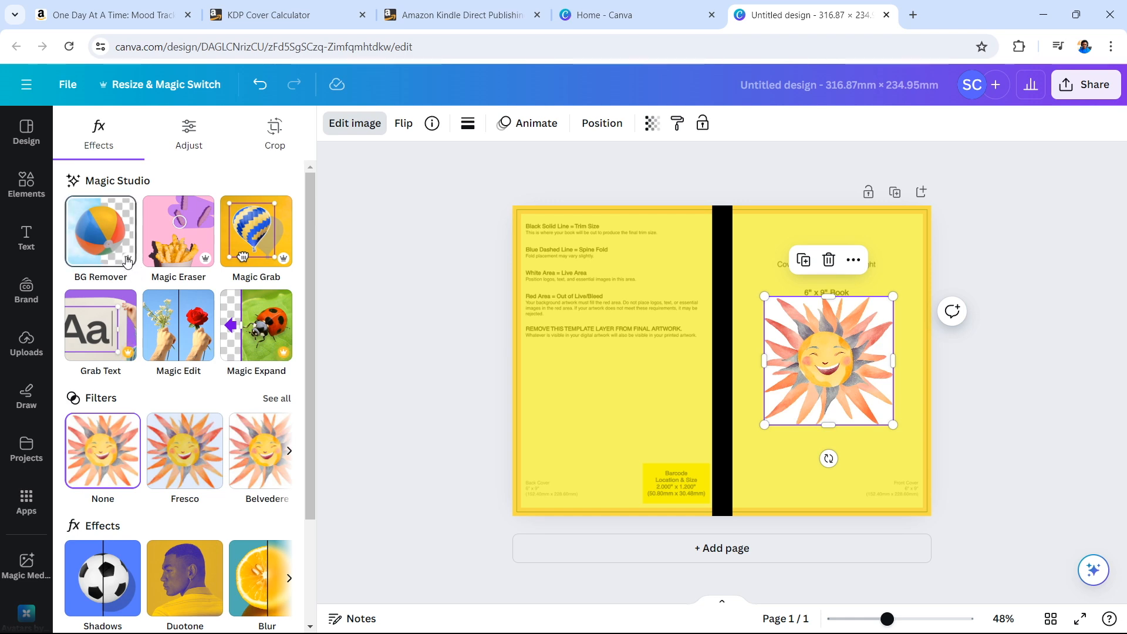
scroll(127, 260, "up", 5)
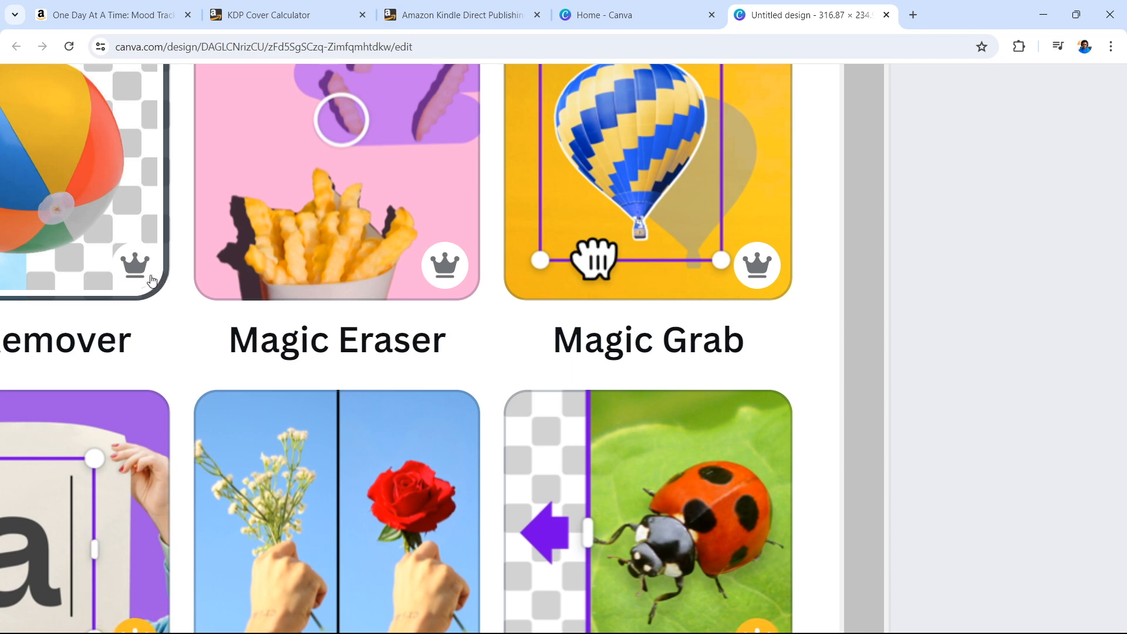
scroll(147, 282, "down", 5)
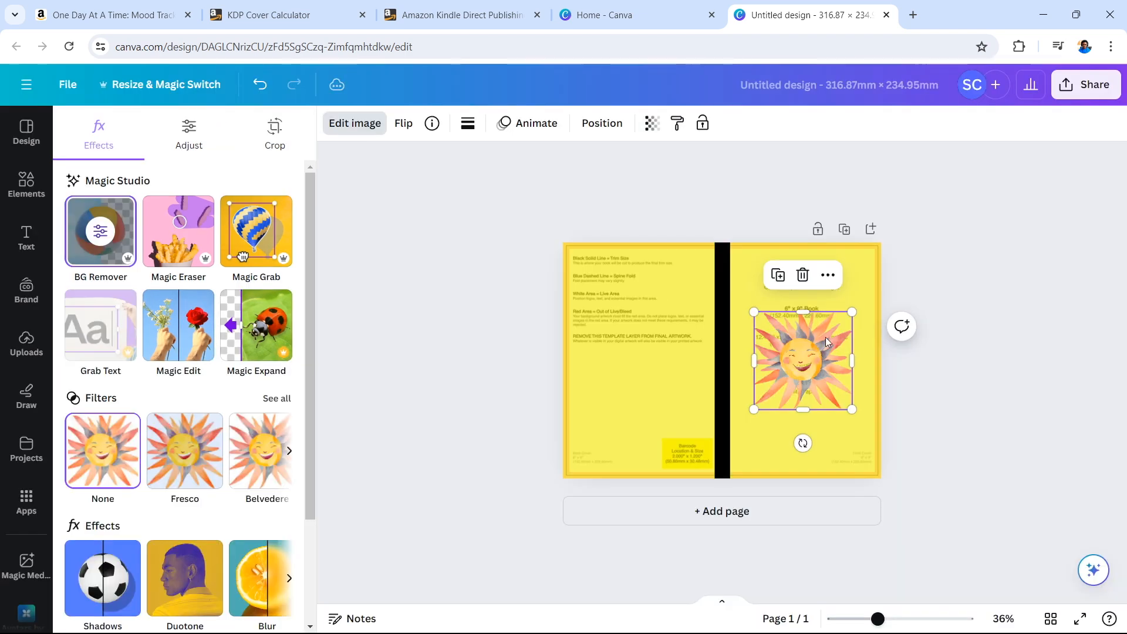
Step: Add the "FEELIN' CUTE" font combination and fit it above the sun on the front cover
left_click(27, 238)
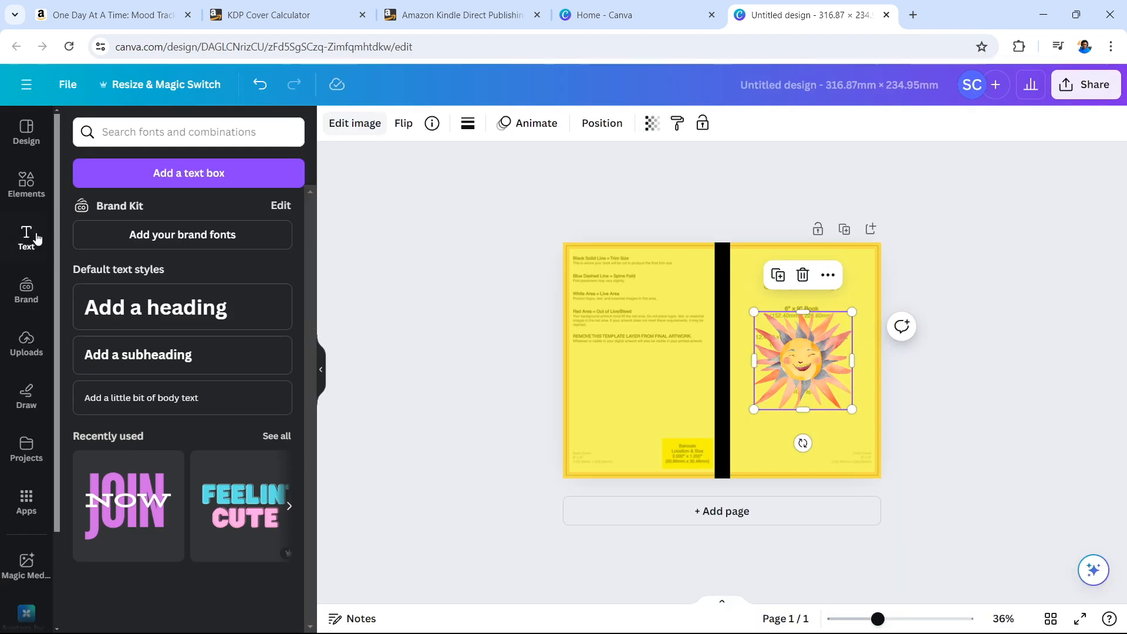
left_click(242, 508)
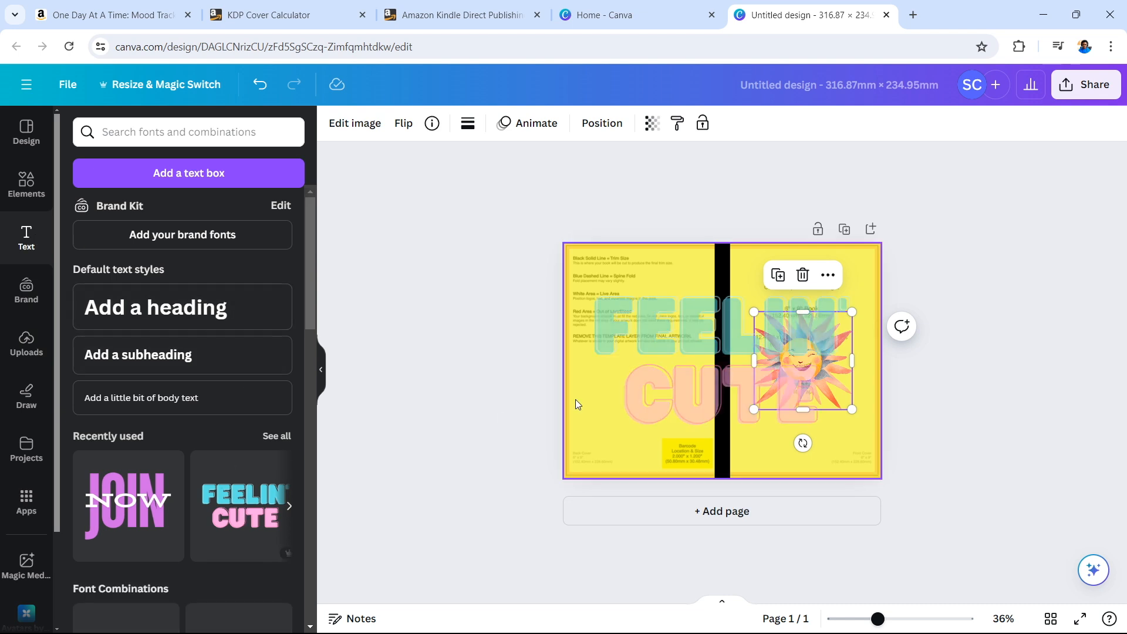
left_click_drag(594, 434, 722, 360)
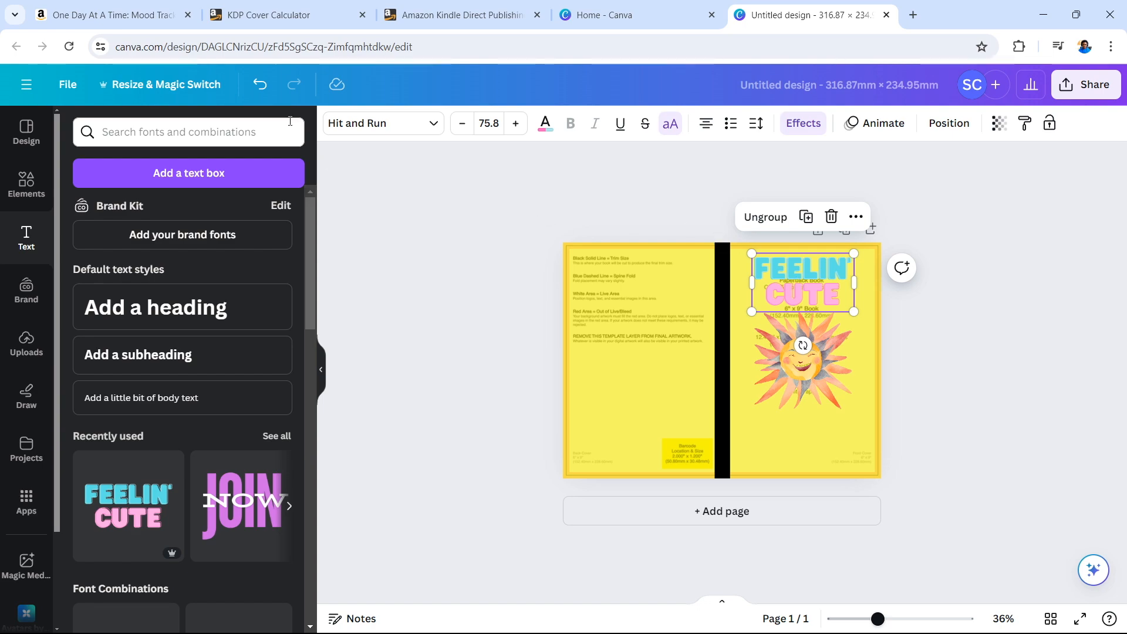
Step: Examine the front cover of the "One Day At A Time" journal on its Amazon product page
left_click(124, 12)
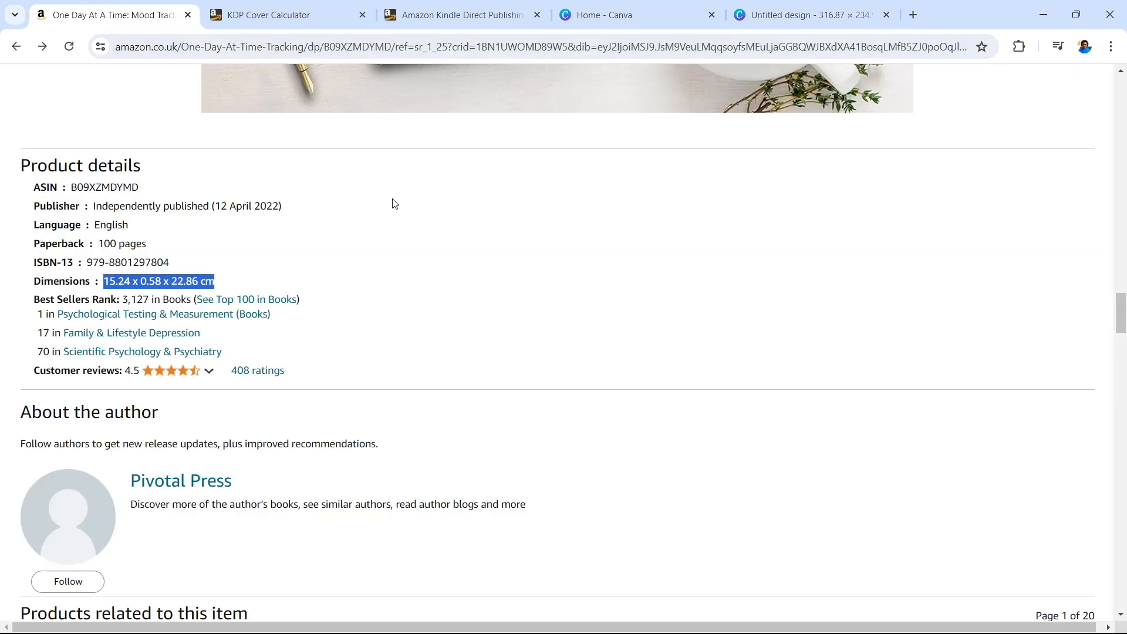
scroll(486, 242, "up", 15)
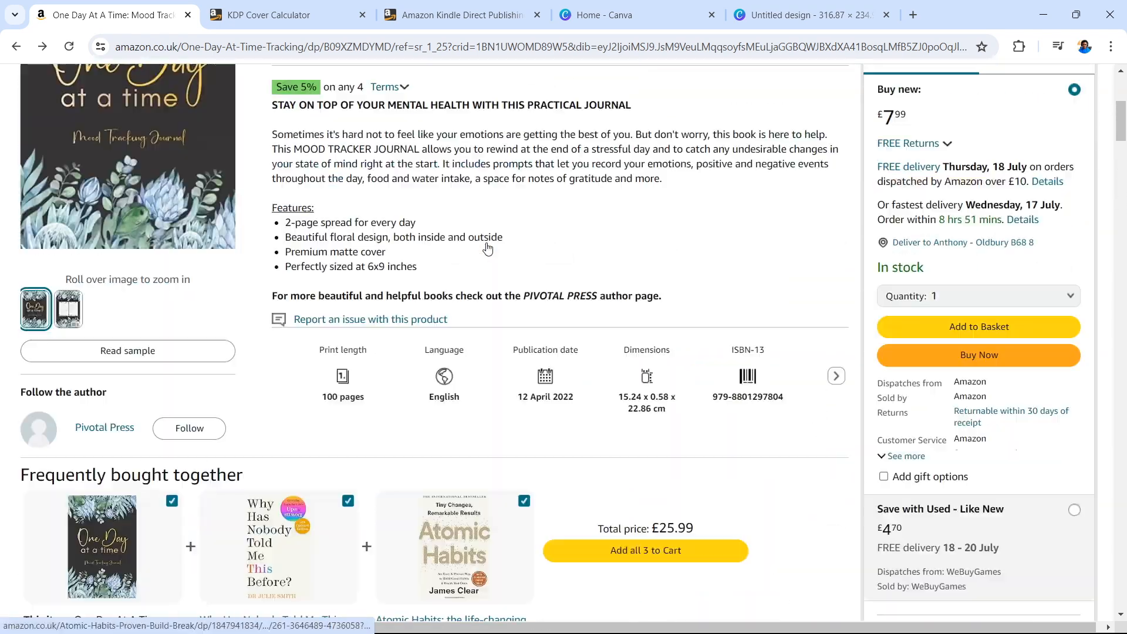
scroll(488, 249, "up", 6)
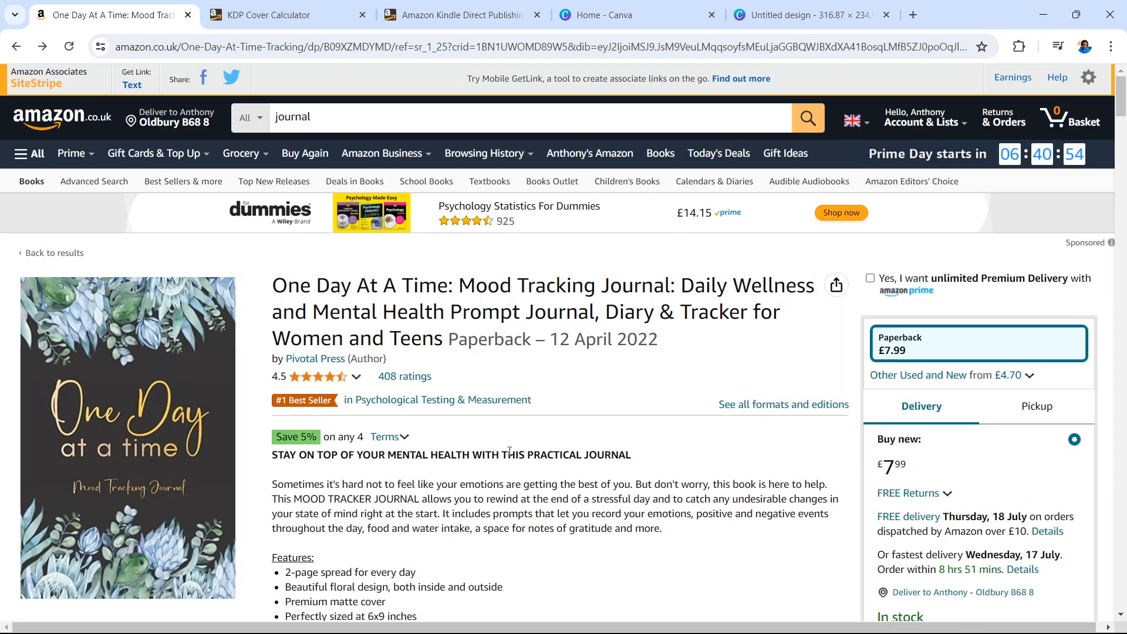
Step: Search Canva's templates for "kindle book" and open the black "Night Magic" moon and stars book cover for customising
left_click(609, 10)
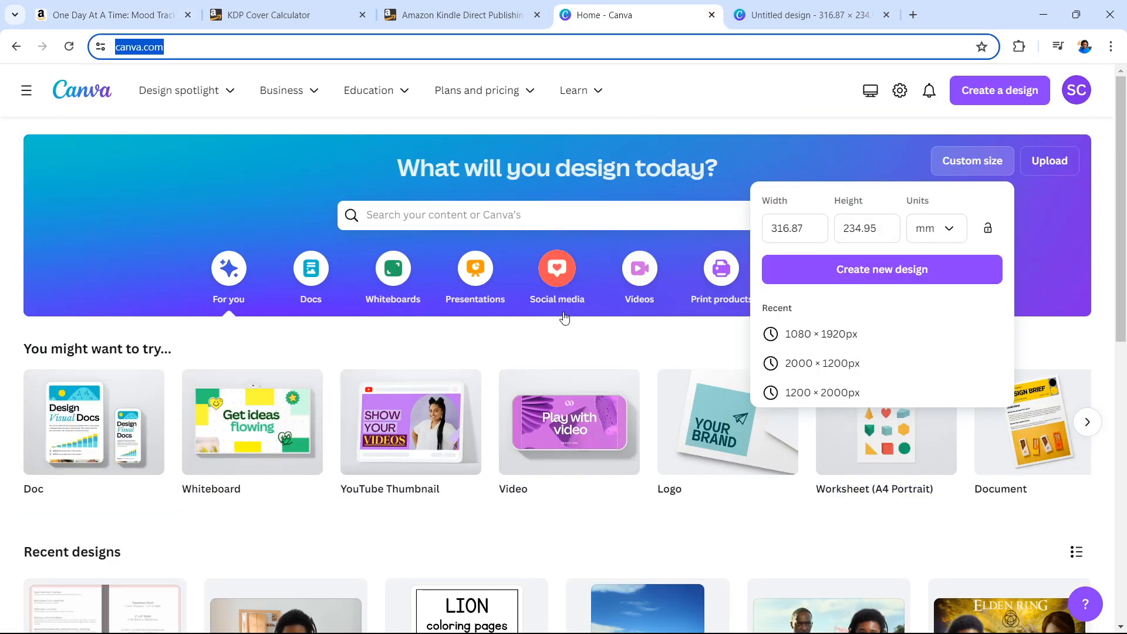
left_click(509, 213)
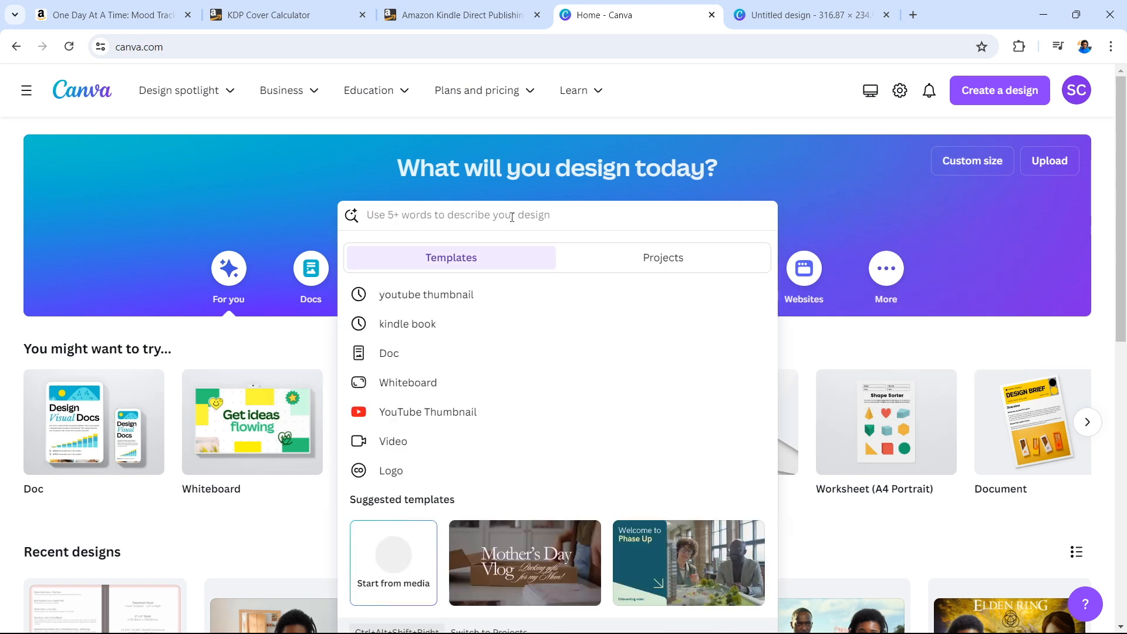
left_click(411, 325)
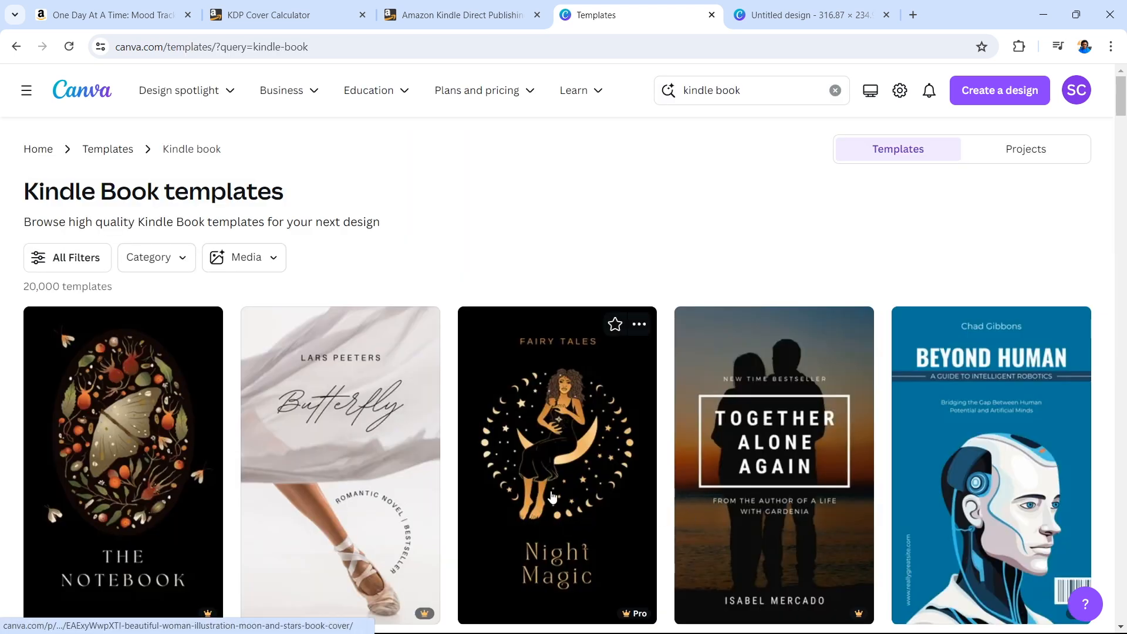
scroll(592, 543, "down", 1)
scroll(591, 550, "down", 2)
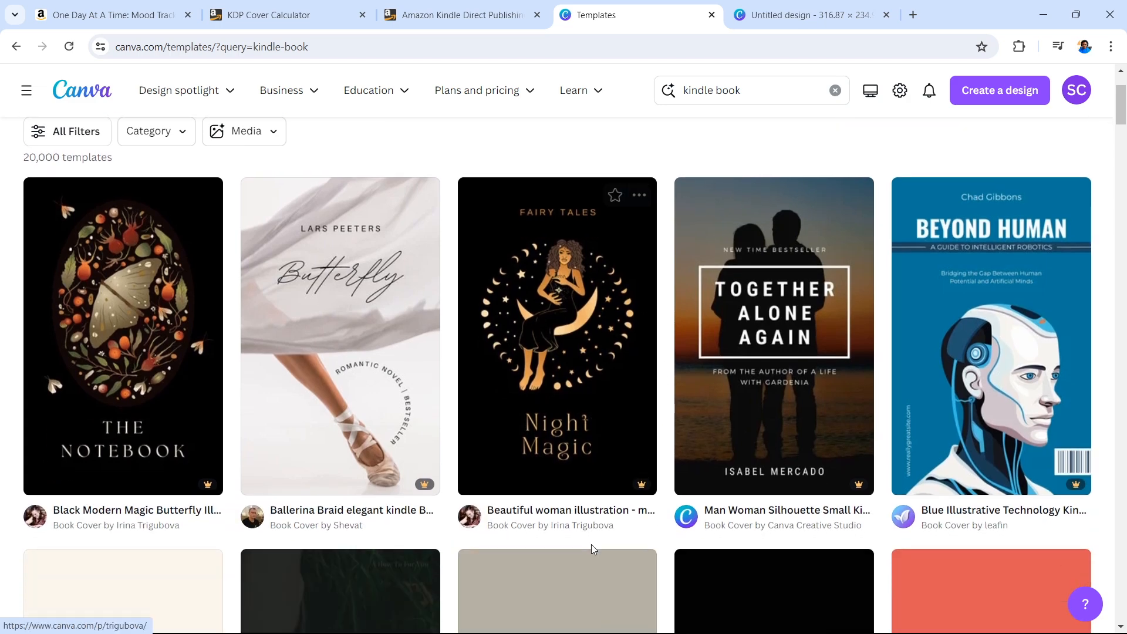
scroll(626, 496, "down", 2)
scroll(629, 497, "down", 3)
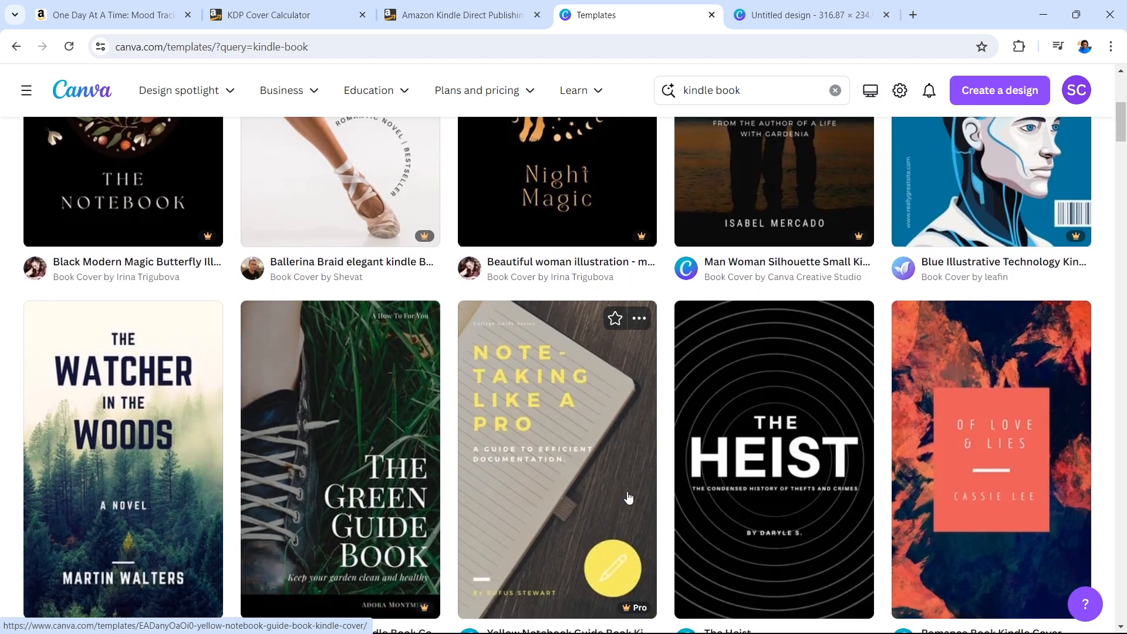
scroll(629, 497, "up", 4)
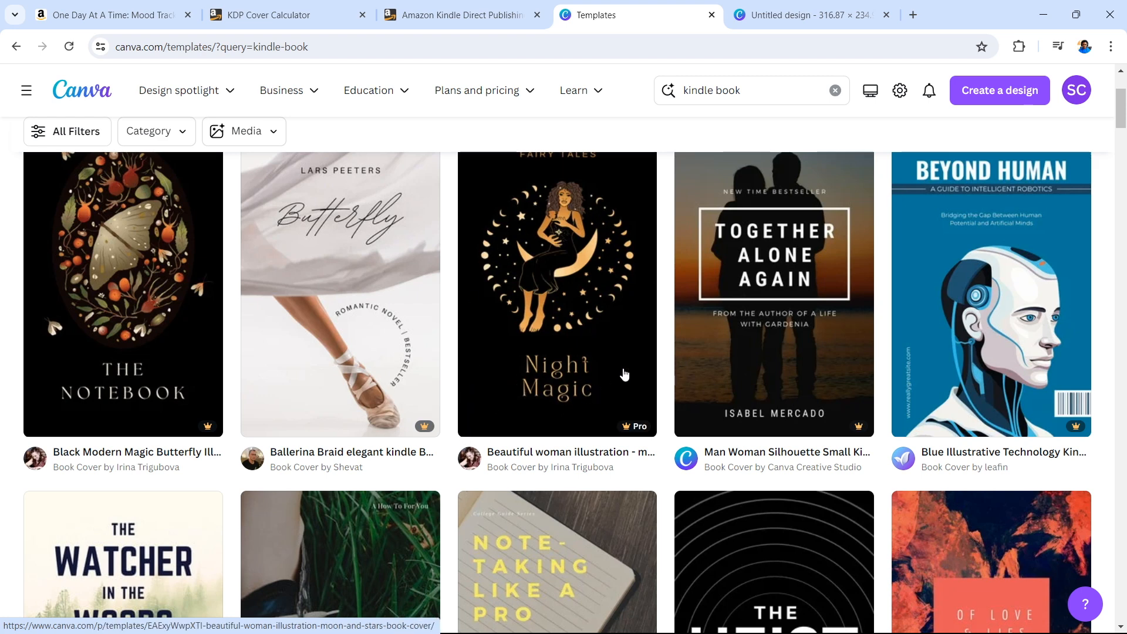
left_click(518, 365)
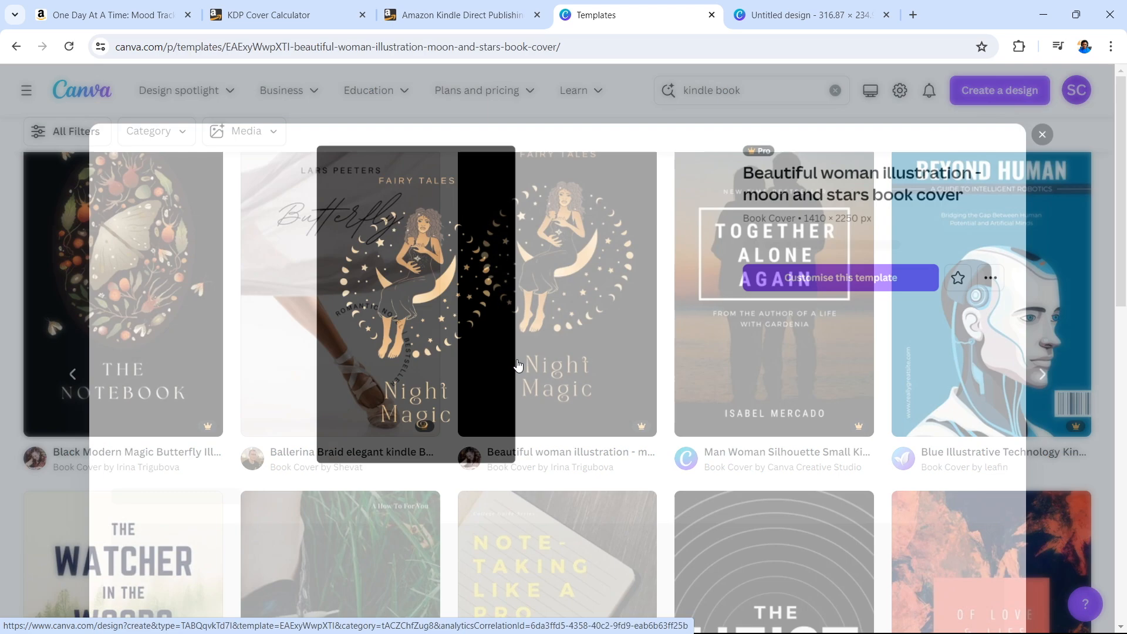
left_click(838, 259)
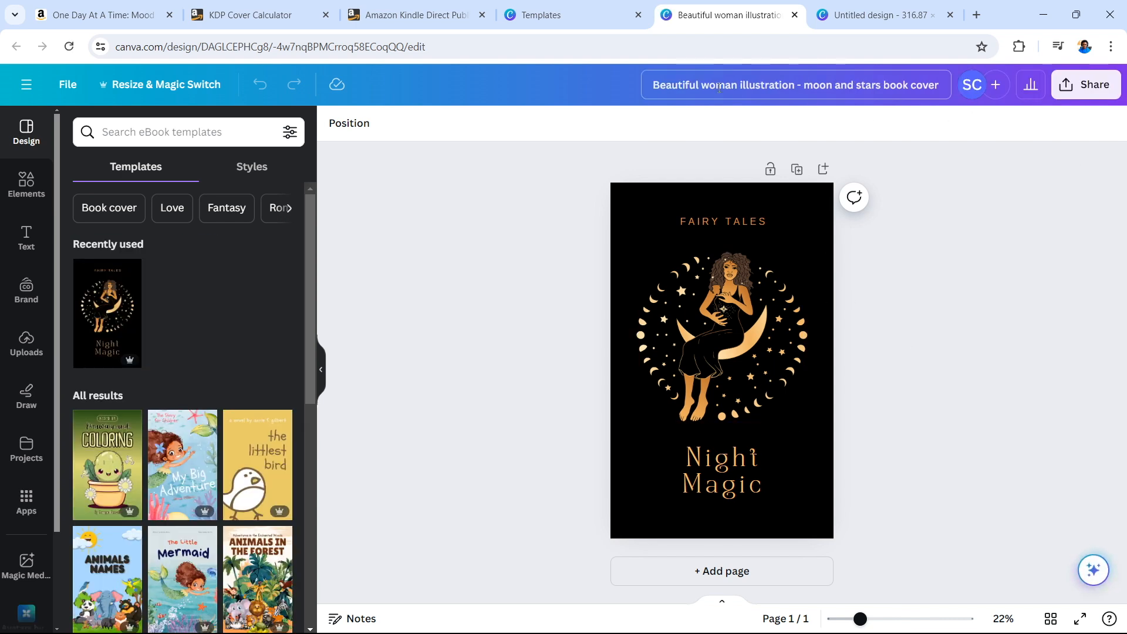
Step: Download the "Night Magic" book cover as a PNG at size 1
left_click(1089, 87)
left_click(984, 449)
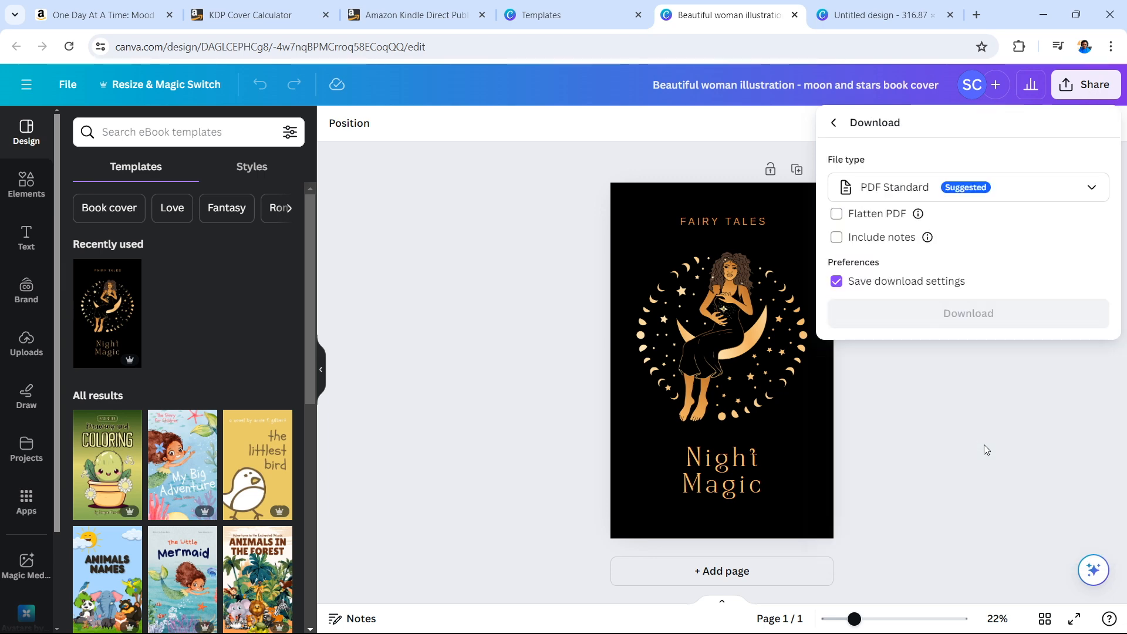
left_click(1057, 189)
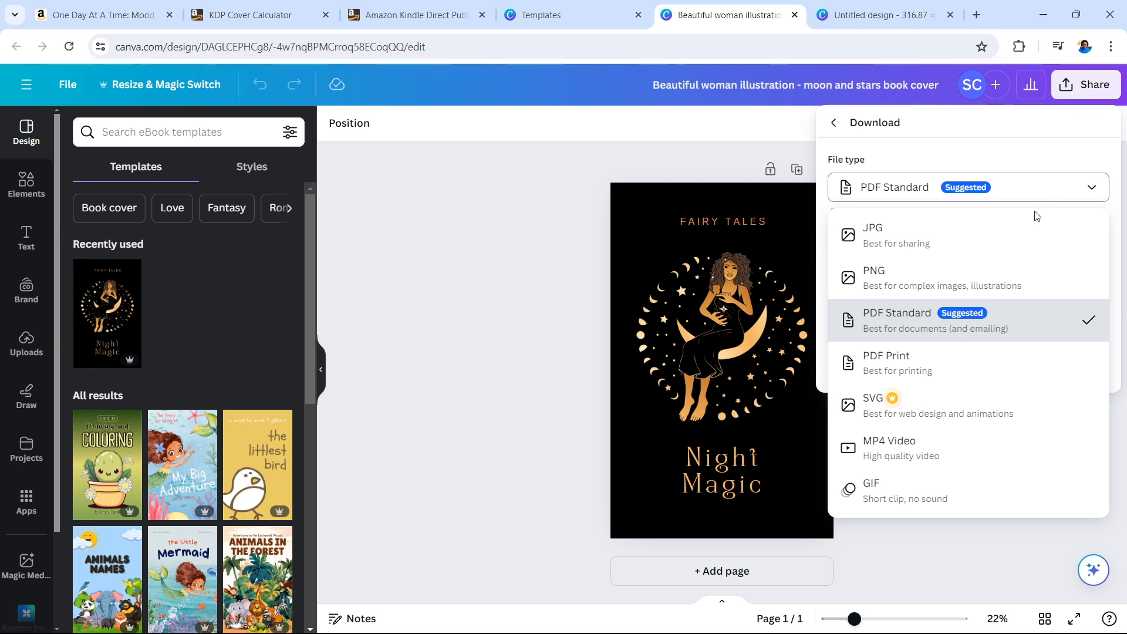
left_click(889, 278)
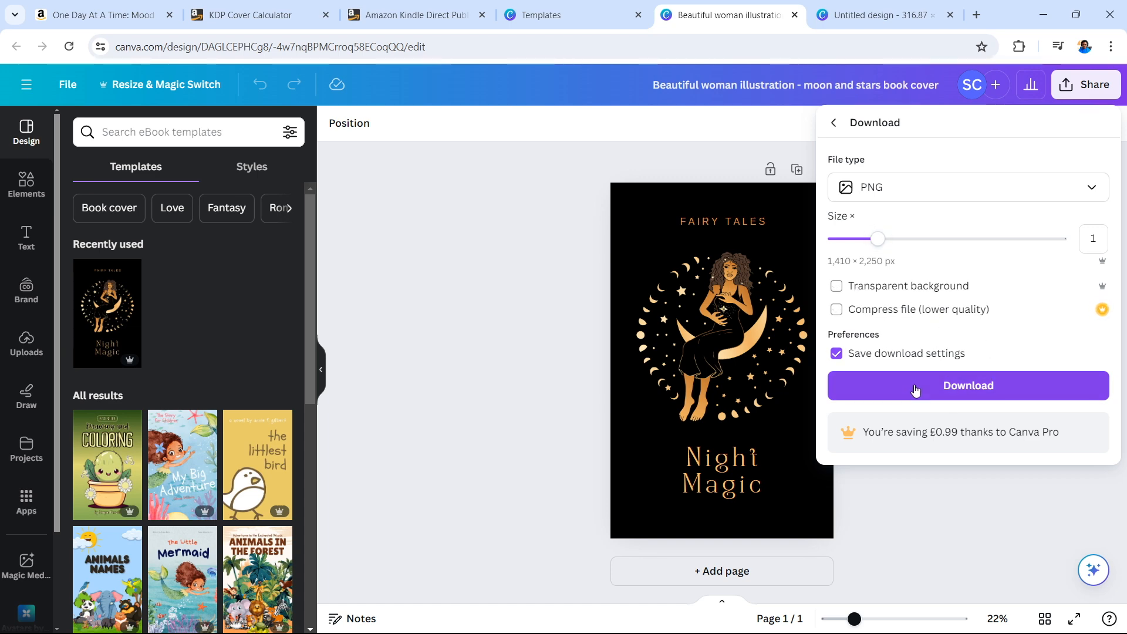
left_click(953, 387)
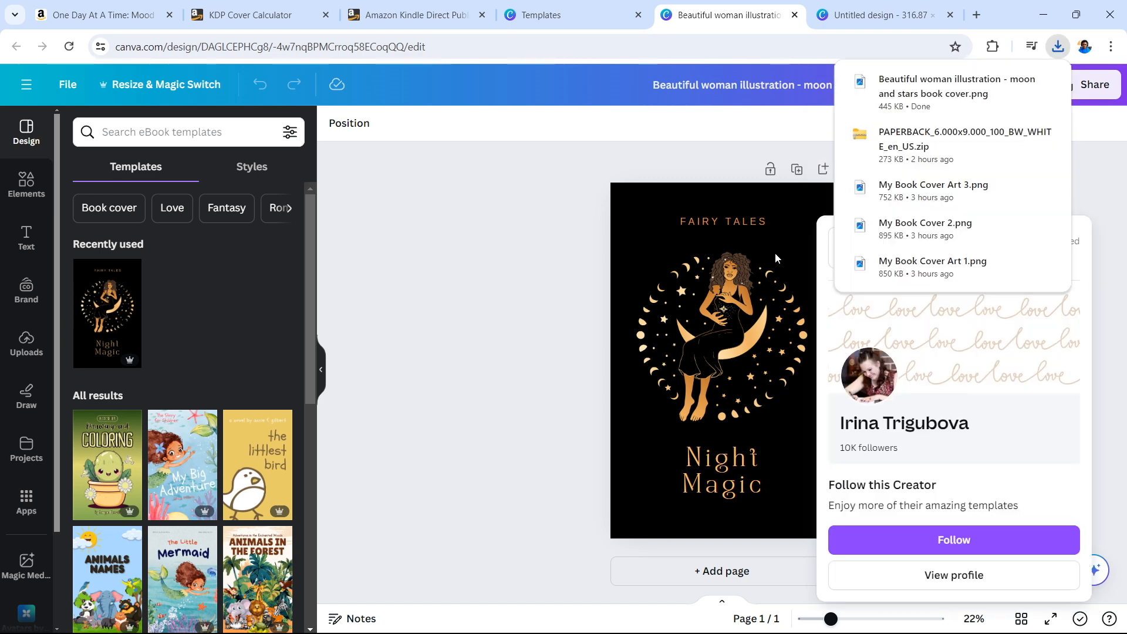
Step: Change the cover's top text to "HELLO" and its title to "COOL BOOK", and download it again as a PNG
left_click(718, 226)
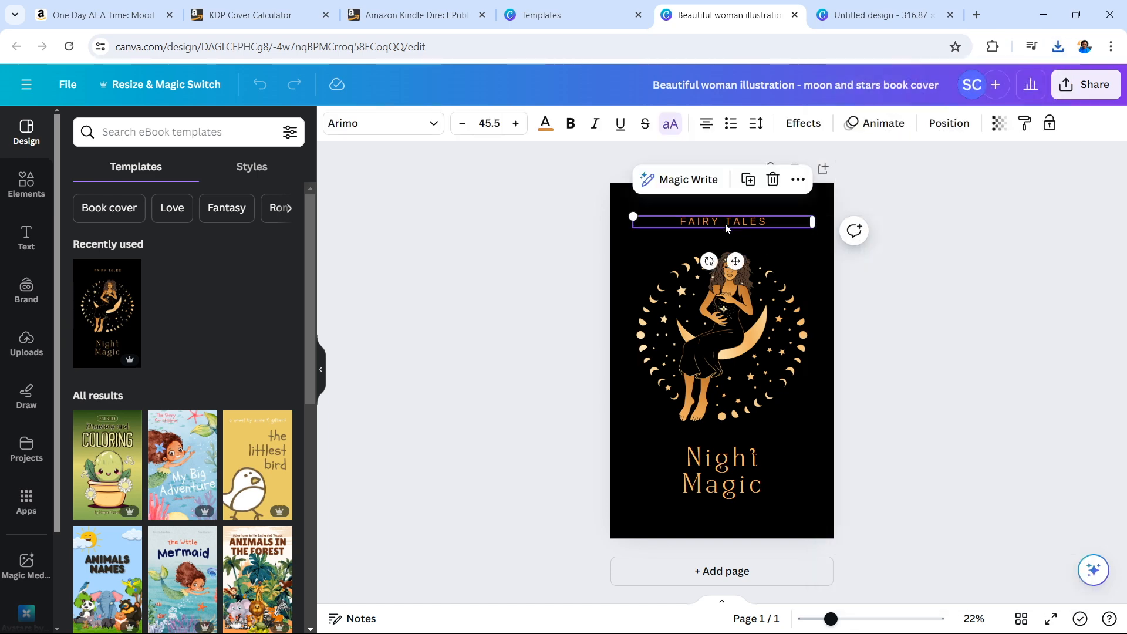
double_click(743, 222)
key("BackSpace")
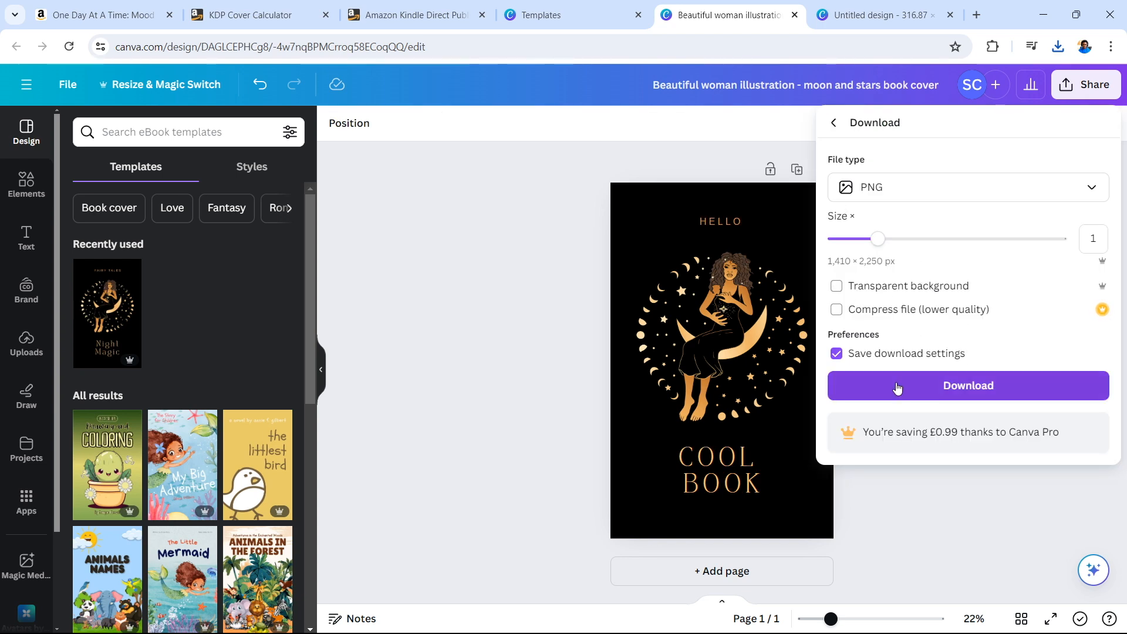
left_click(896, 388)
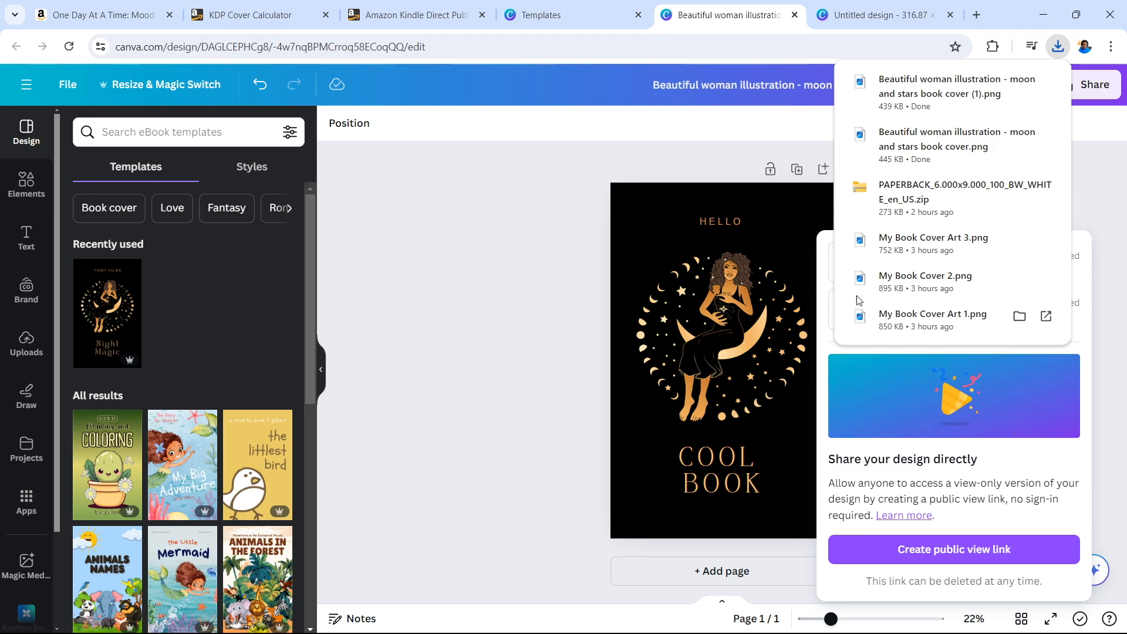
Step: Return to the untitled paperback cover design and delete the "FEELIN' CUTE" text and the sun image from the front cover
left_click(850, 17)
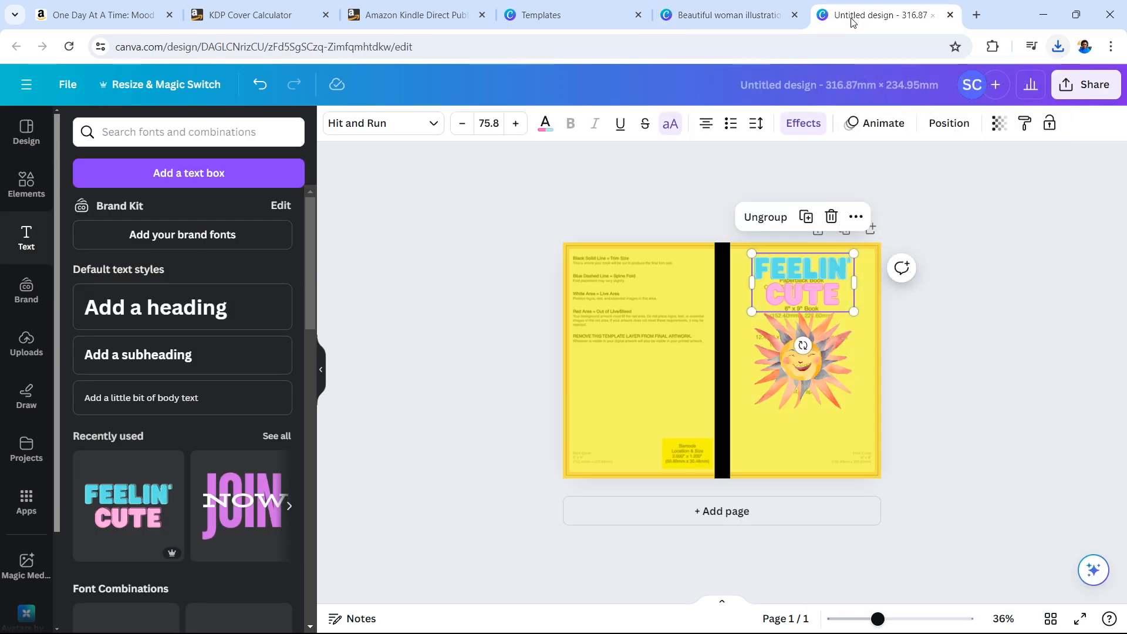
left_click(804, 288)
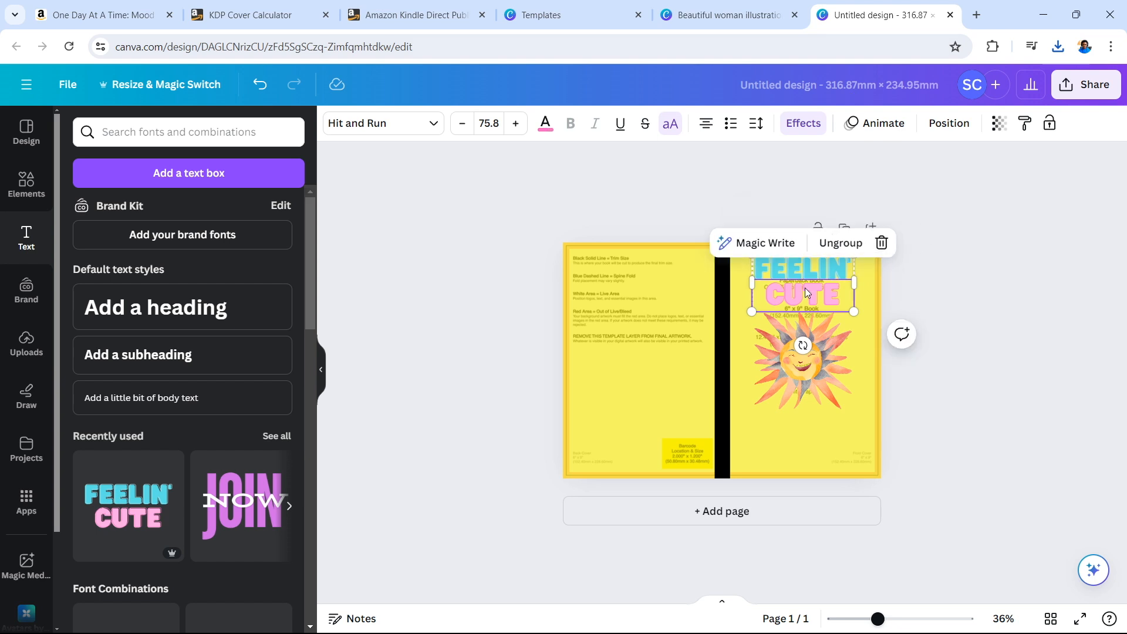
left_click(809, 372)
key("Delete")
Step: Scale the cover template image down from its outer back-cover corner, and enlarge the "COOL BOOK" image to cover the front
left_click(576, 266)
left_click_drag(562, 243, 597, 269)
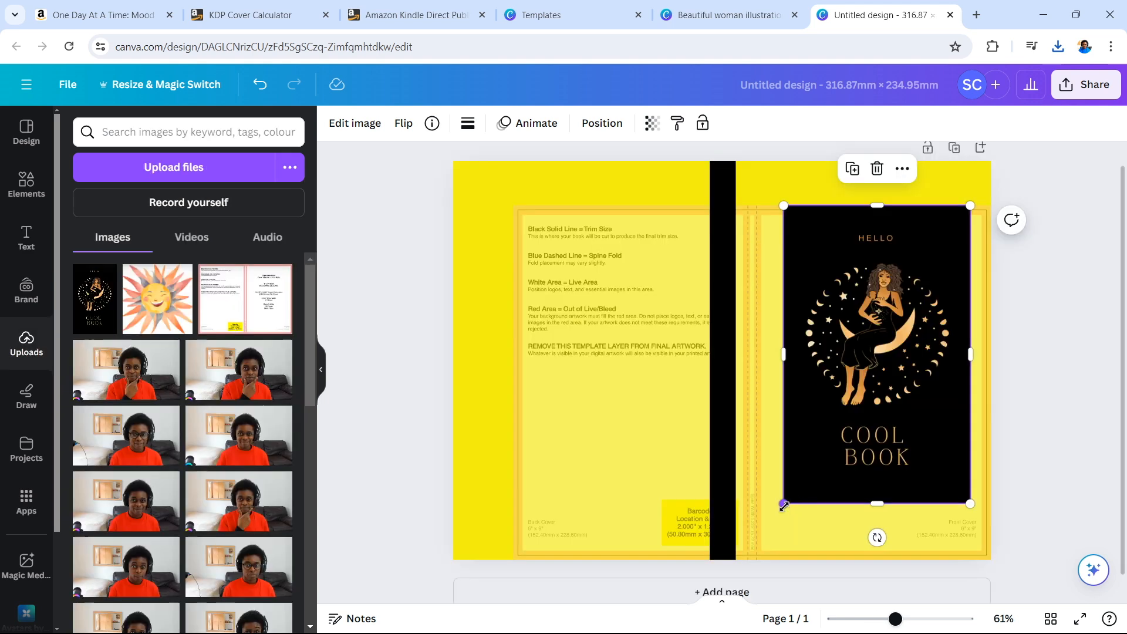
left_click_drag(782, 507, 761, 541)
Step: Set the "COOL BOOK" image's transparency to 47 so the template guides can be seen through it
left_click(650, 123)
left_click(653, 124)
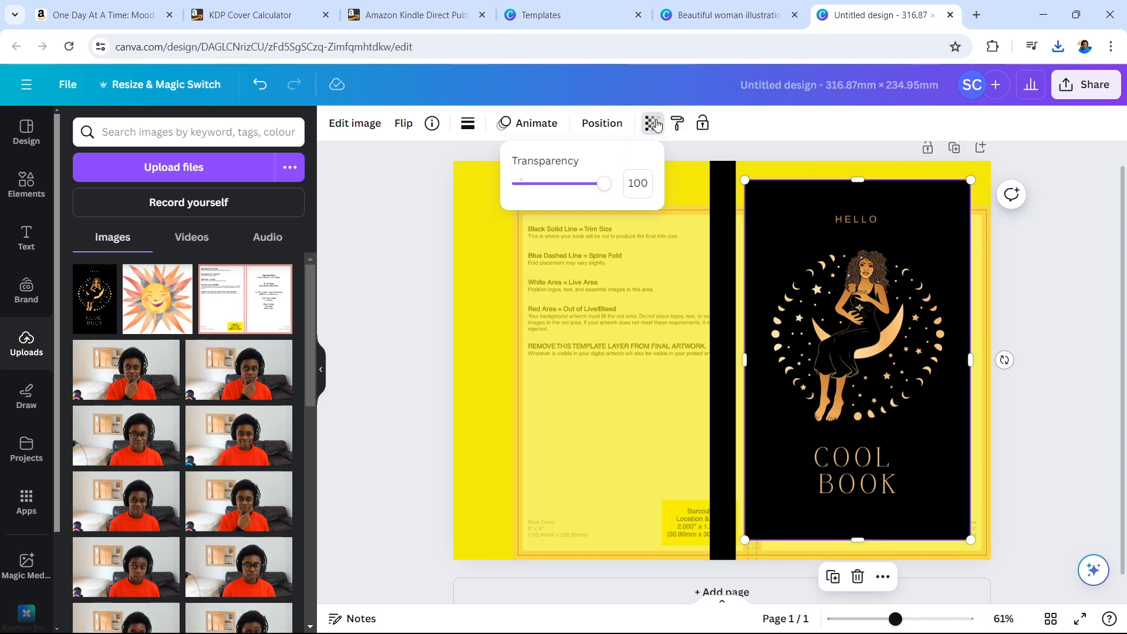
left_click_drag(606, 184, 560, 194)
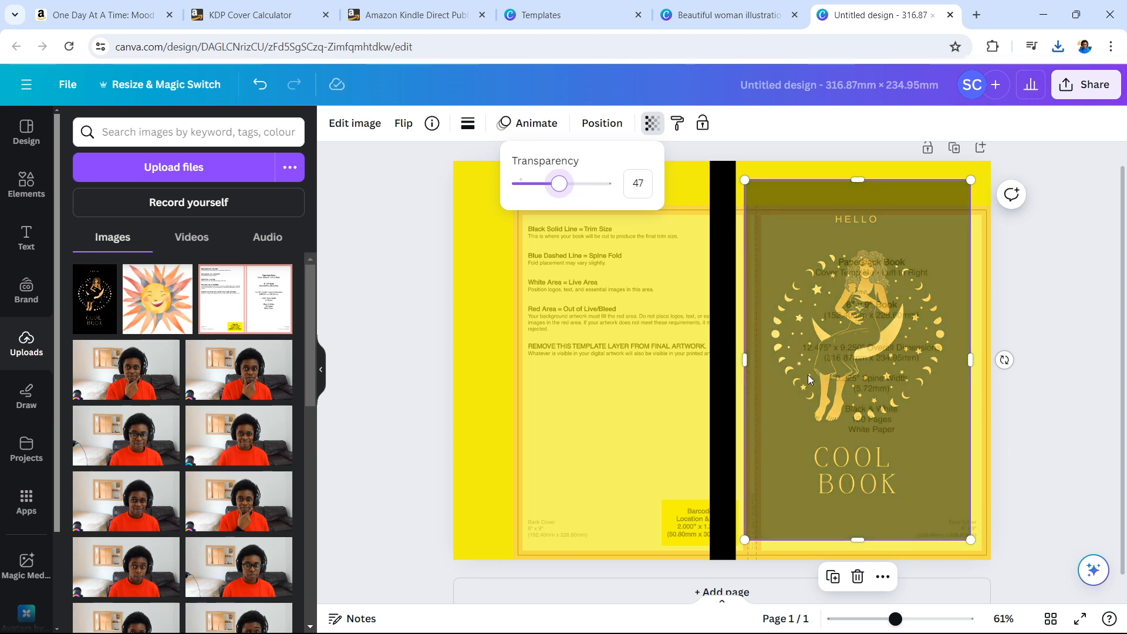
Step: Change the page background to black (#000000) and enlarge the cover template image to fill the whole page
left_click(489, 348)
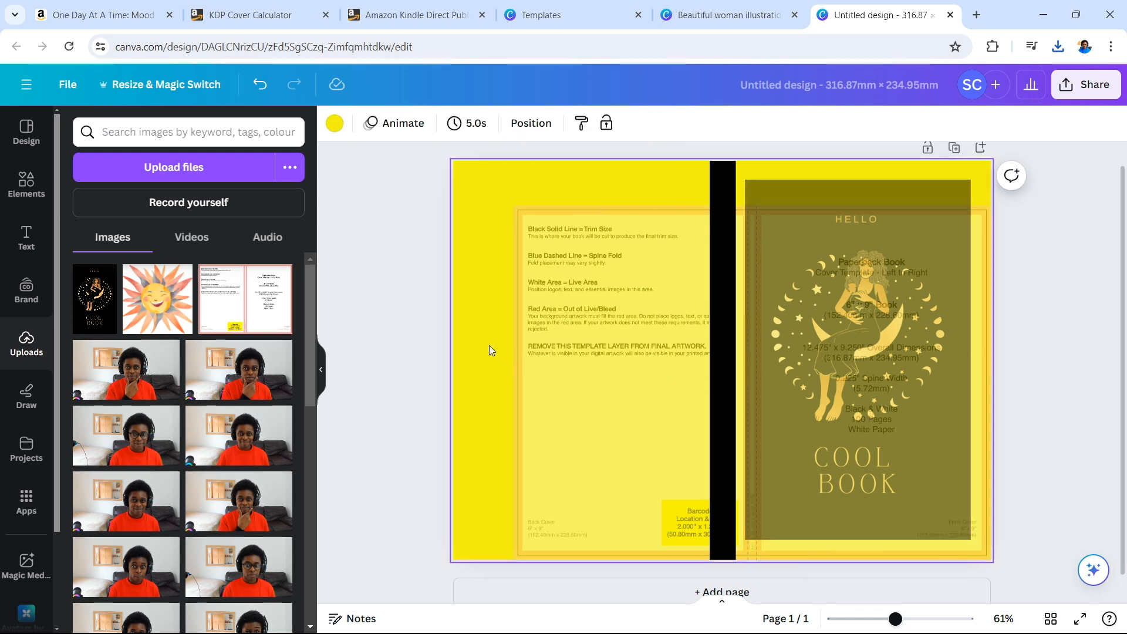
left_click(334, 125)
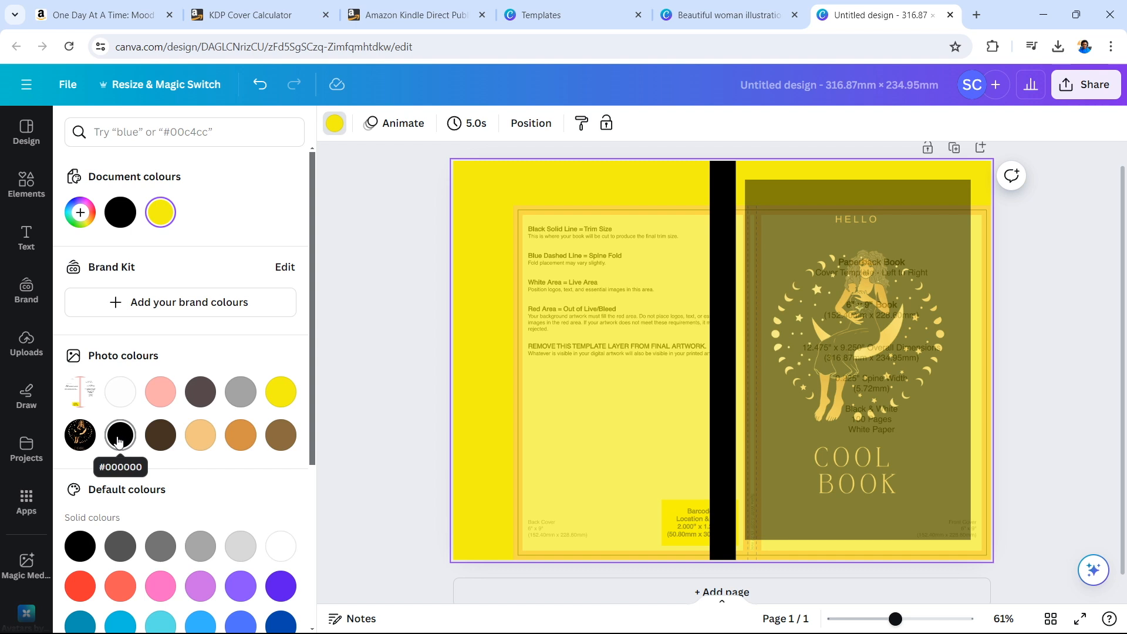
left_click(126, 437)
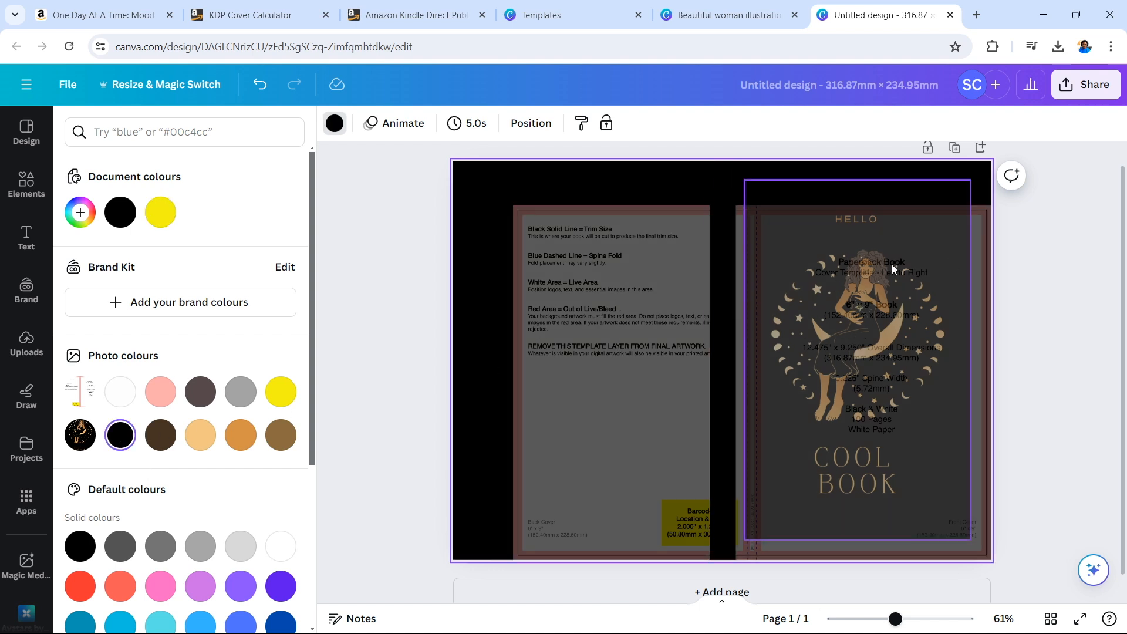
left_click(611, 312)
left_click_drag(513, 206, 453, 161)
Step: Fit the "COOL BOOK" image inside the front cover area beside the spine and make it fully opaque
left_click(904, 300)
left_click_drag(972, 183, 978, 170)
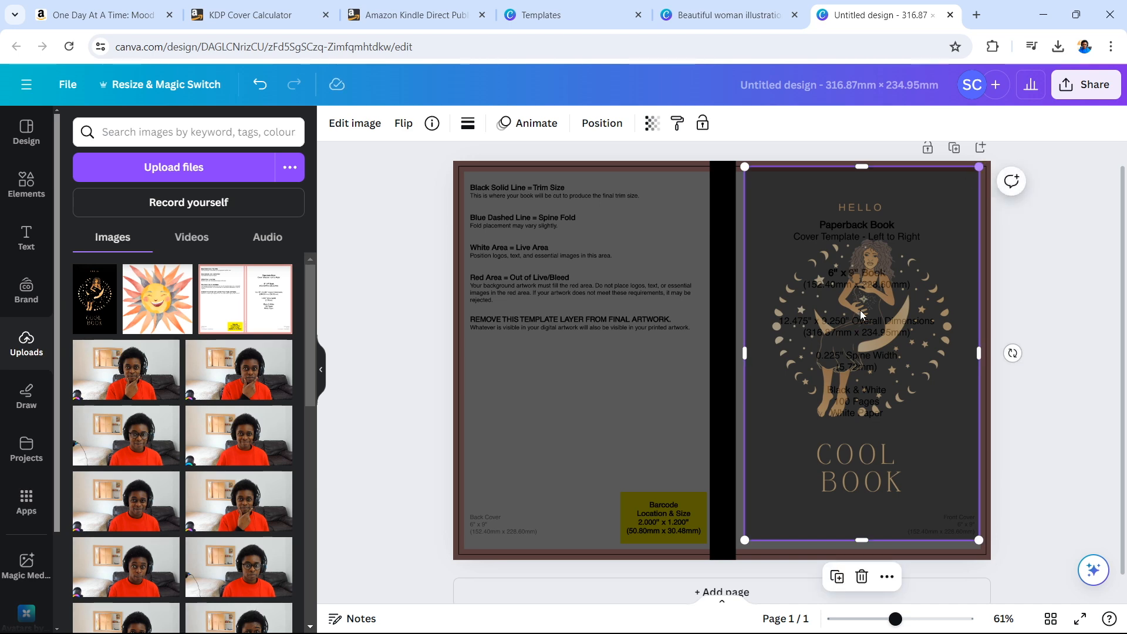
left_click_drag(746, 540, 738, 549)
left_click_drag(865, 442, 868, 444)
left_click(652, 123)
left_click(1064, 334)
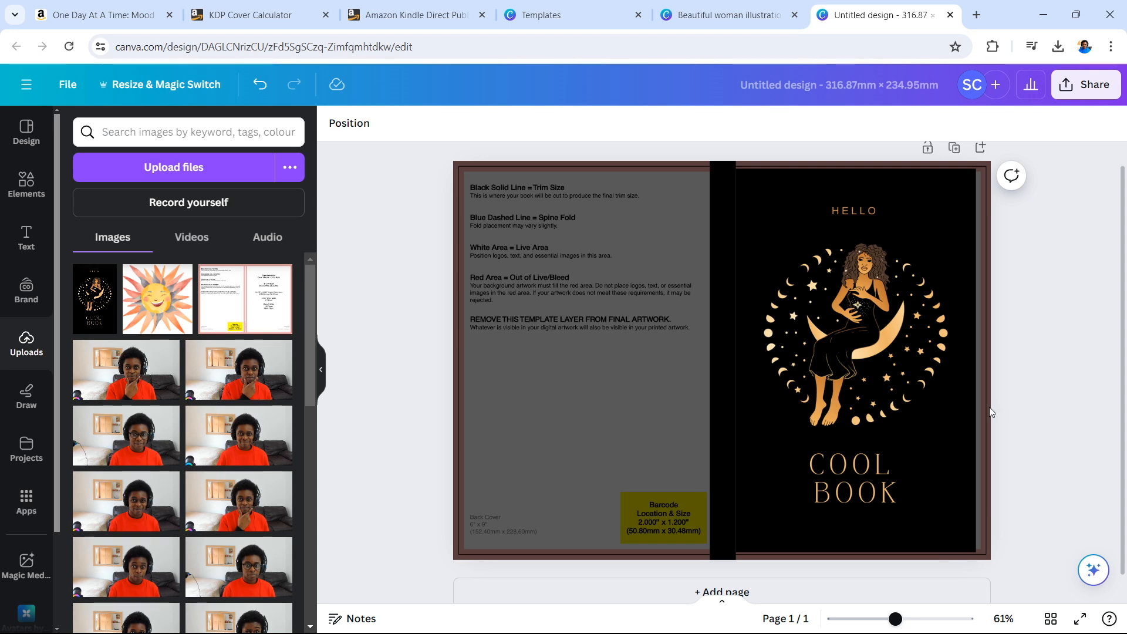
Step: Try hiding the cover template image with a transparency of 0, and bring it partly back
left_click(686, 423)
left_click(653, 124)
left_click_drag(555, 184, 427, 205)
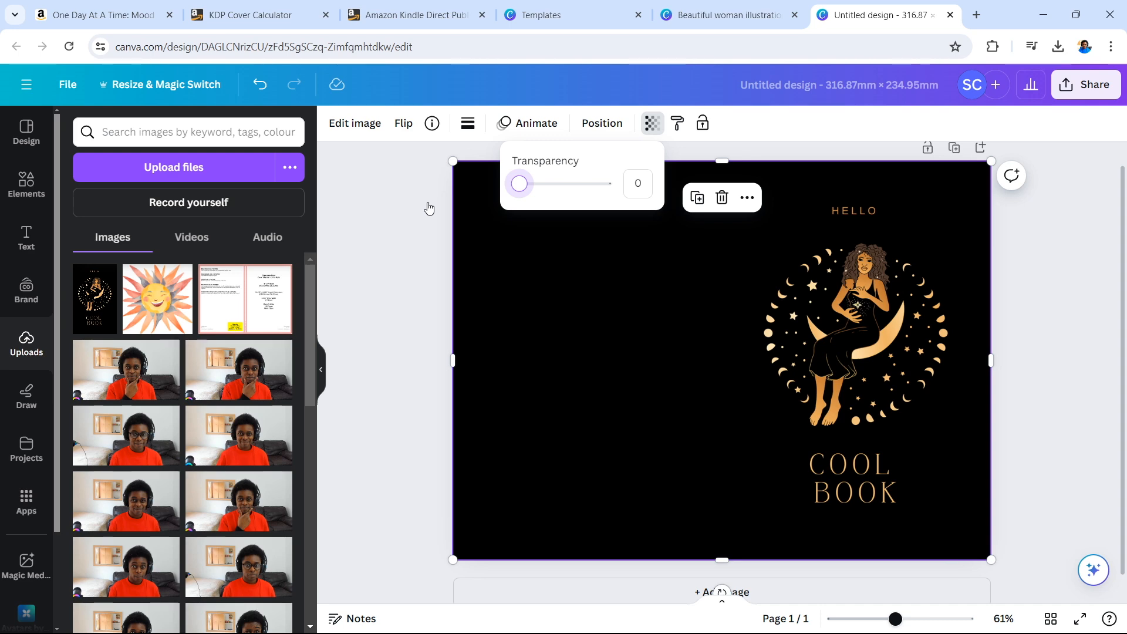
left_click_drag(546, 185, 565, 186)
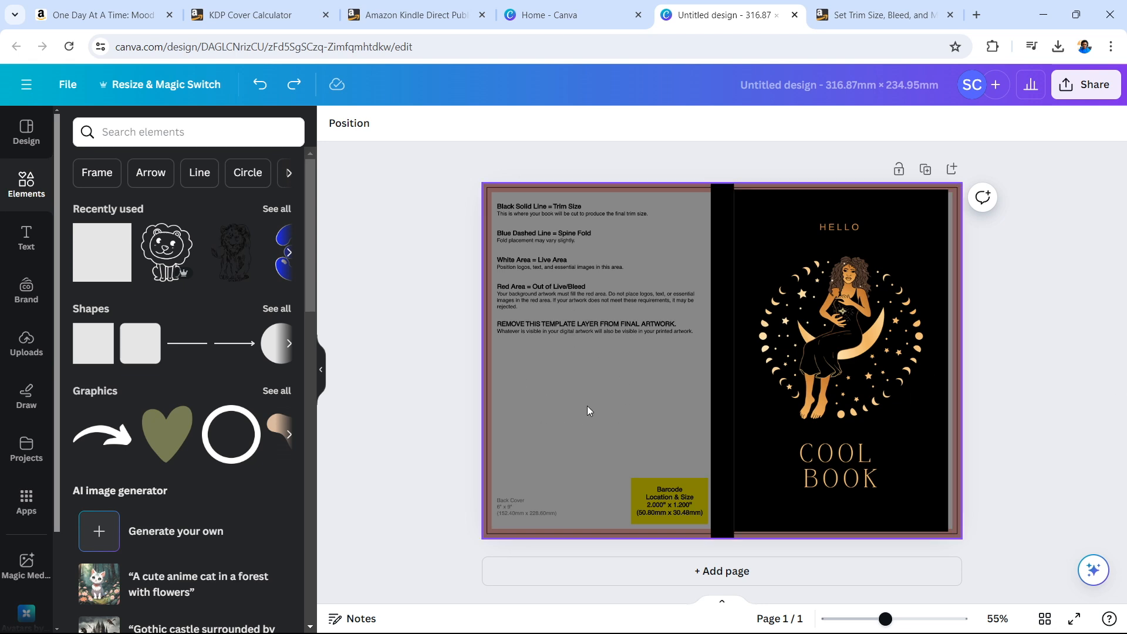
Step: Hide the cover template image by setting its transparency to 0
left_click(543, 321)
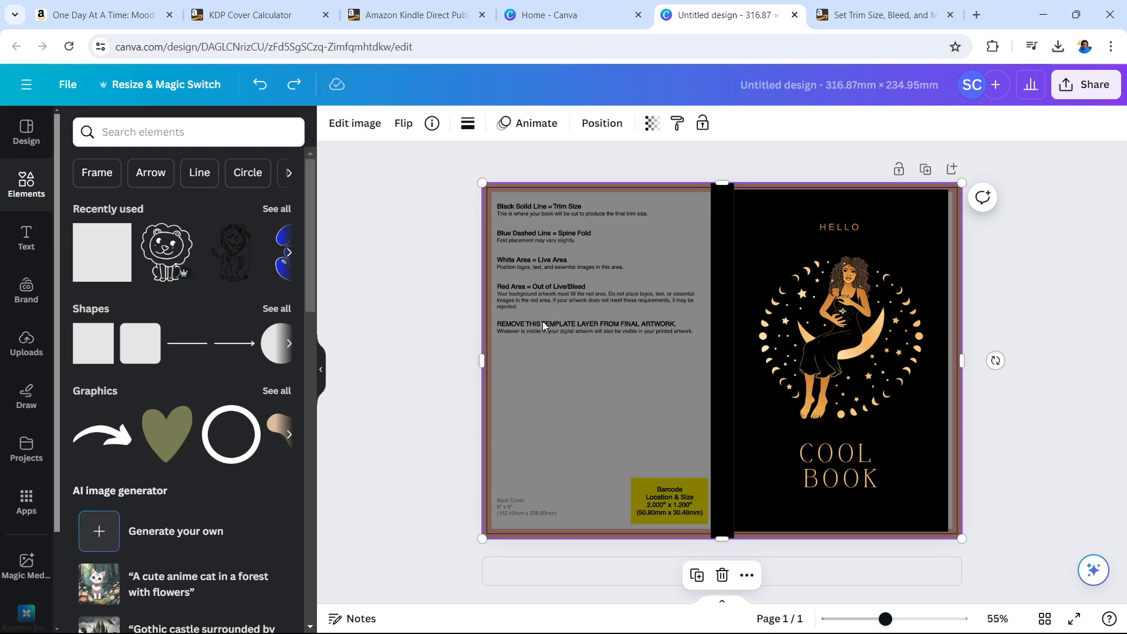
left_click(652, 123)
left_click_drag(611, 183, 412, 204)
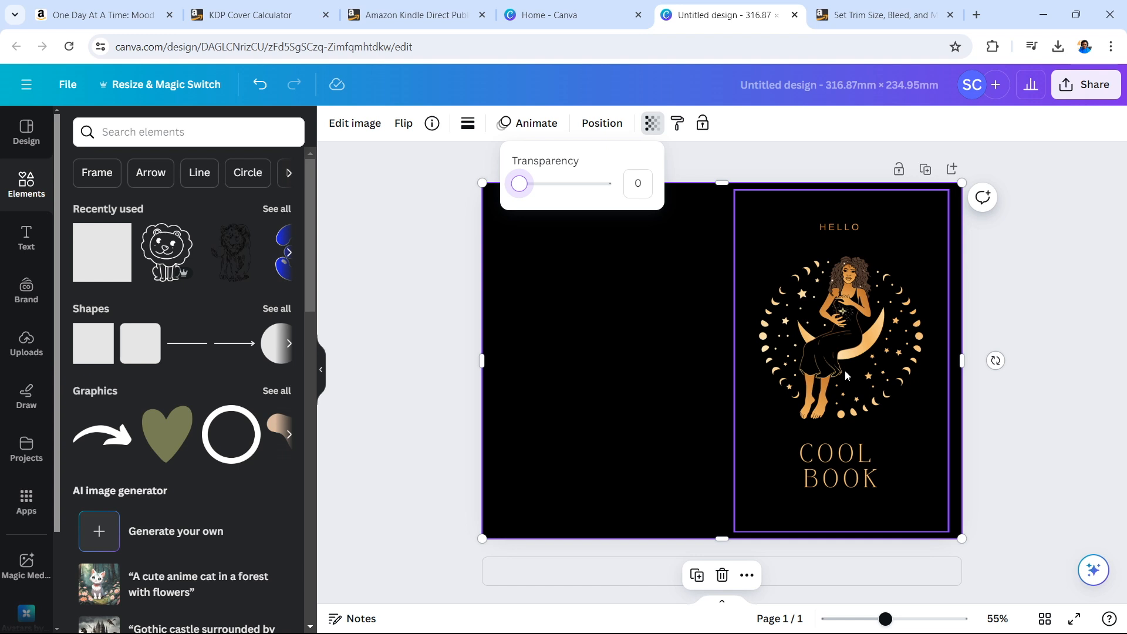
left_click(1081, 199)
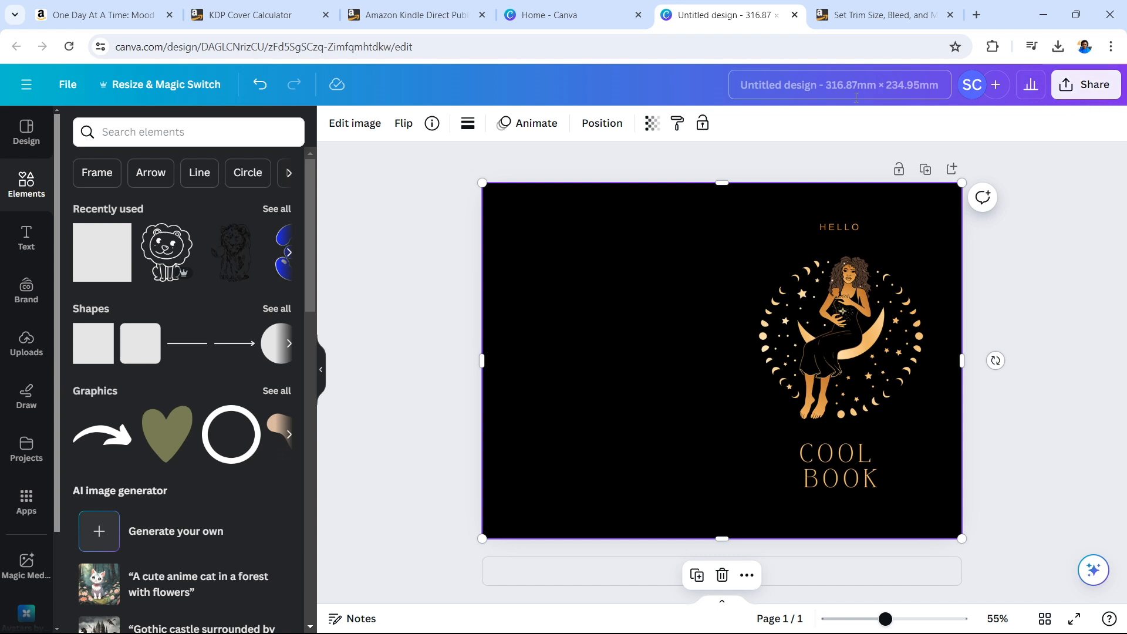
Step: Rename the design "COVER EXMAPLE"
left_click(866, 83)
key("BackSpace")
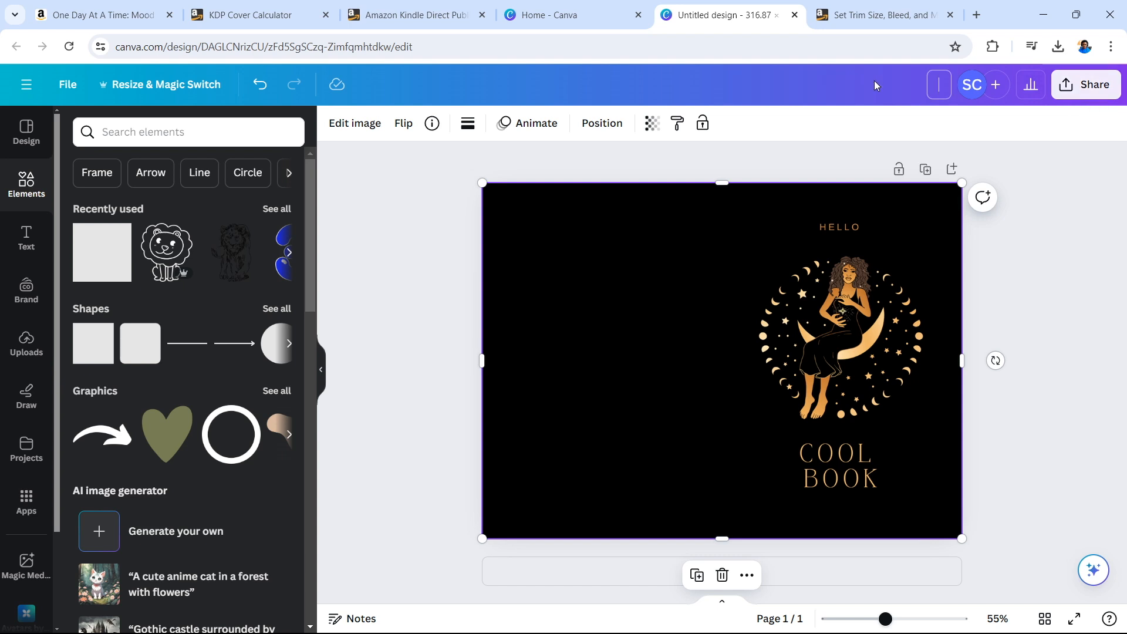
type("COVER EXMAPLE")
Step: Download the cover as a PDF Print file with the RGB (best for digital use) colour profile
left_click(1076, 94)
left_click(931, 457)
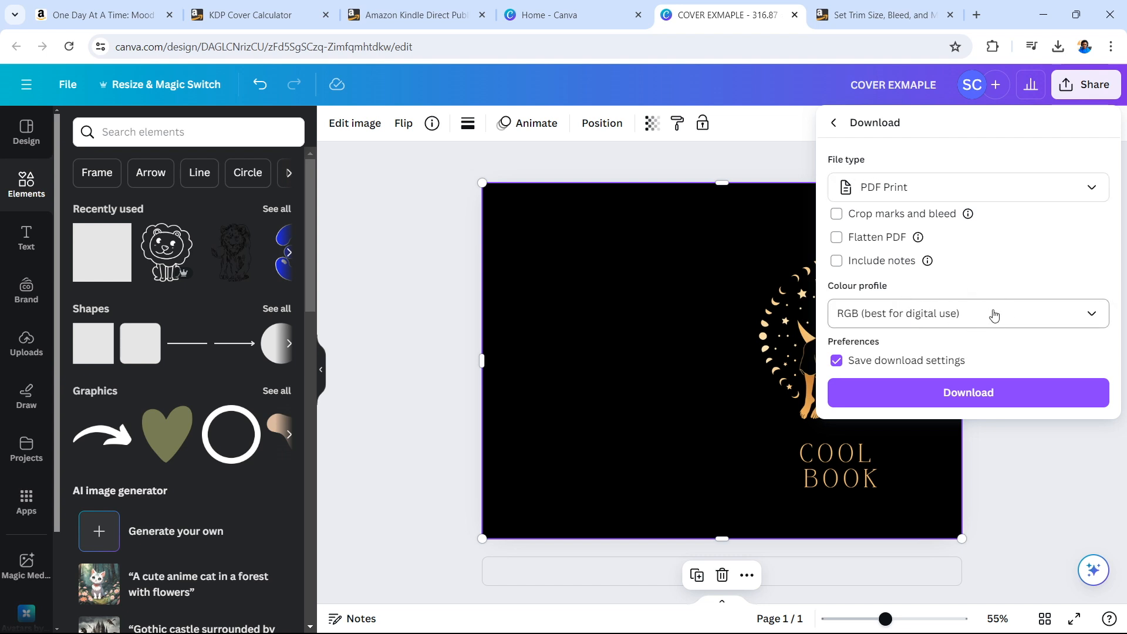
left_click(1034, 313)
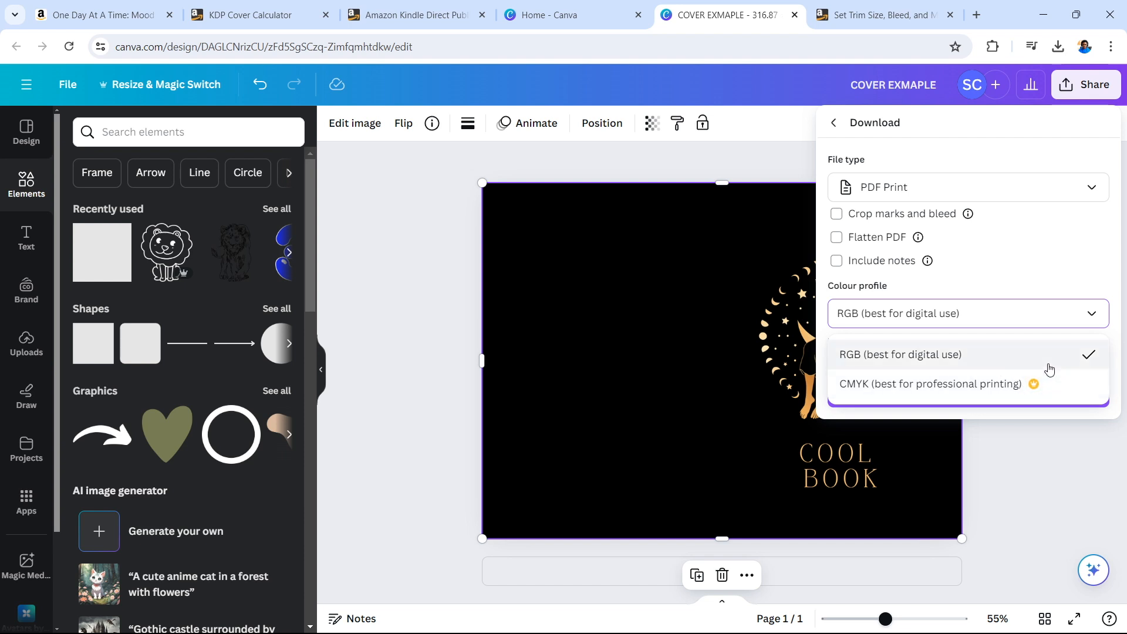
left_click(989, 356)
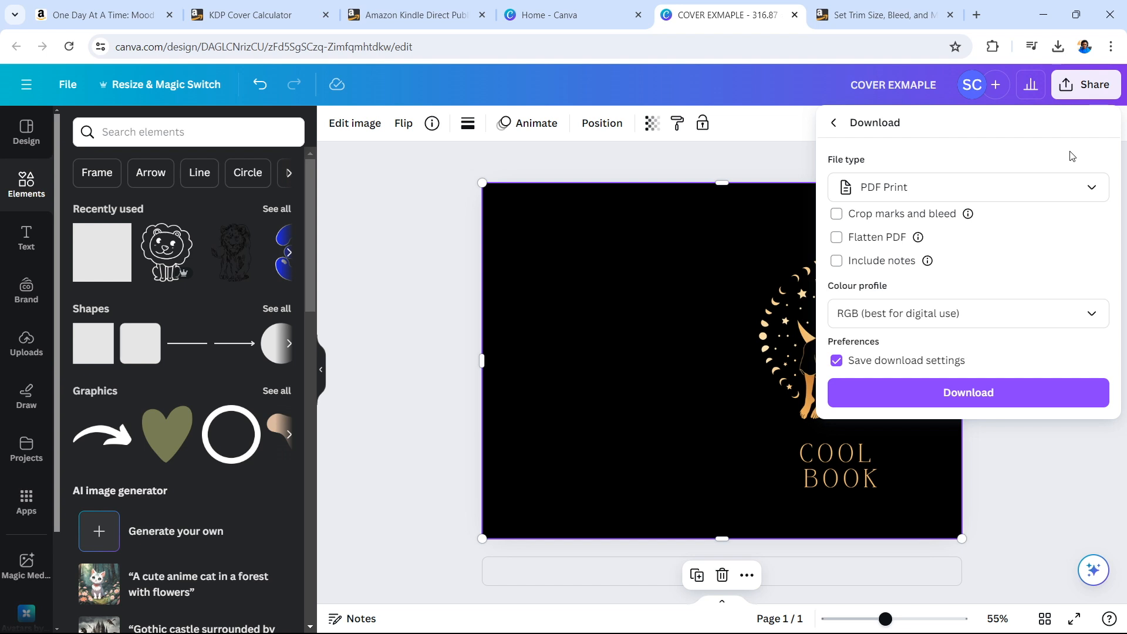
left_click(948, 400)
left_click(626, 155)
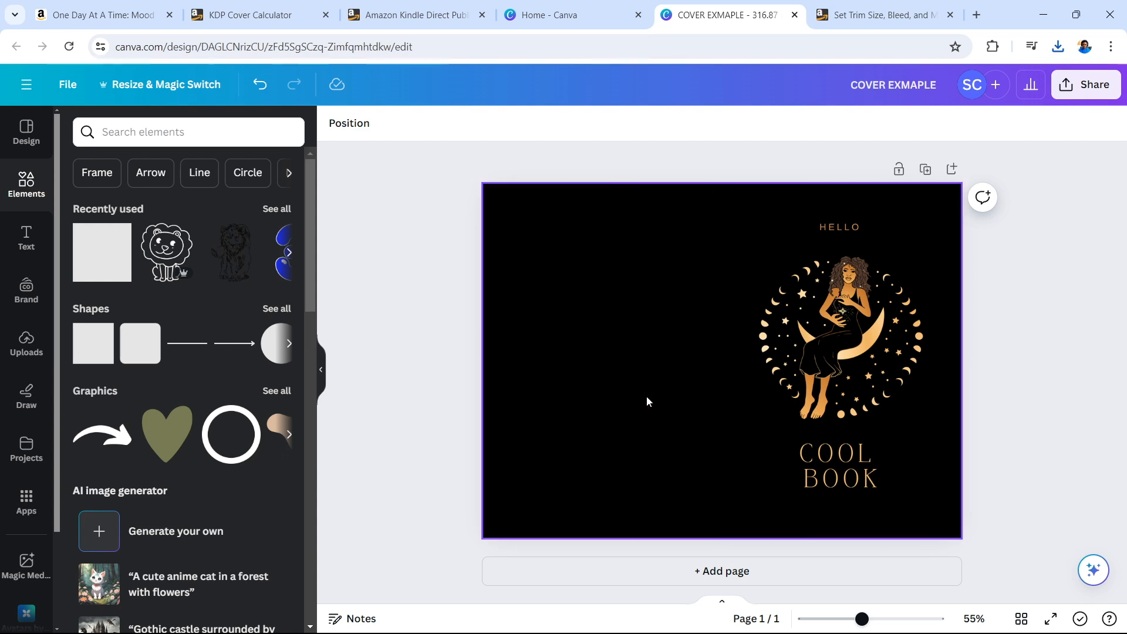
Step: Switch to the KDP help page "Set Trim Size, Bleed, and Margins" and examine its interior illustrations with and without bleed
key("ctrl+shift+Tab")
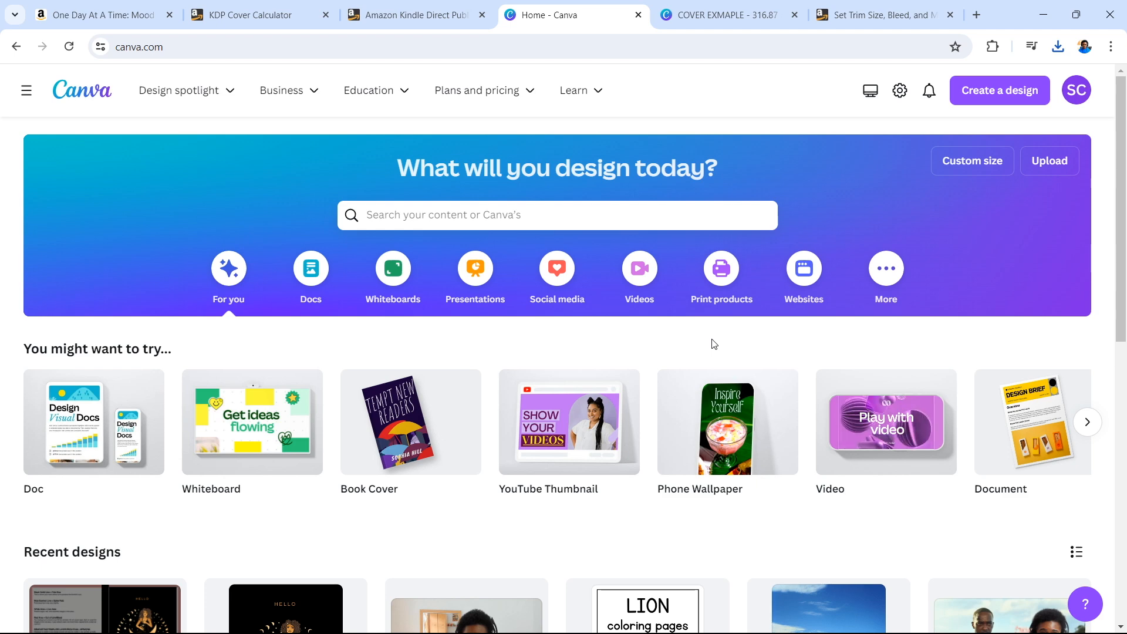
left_click(848, 17)
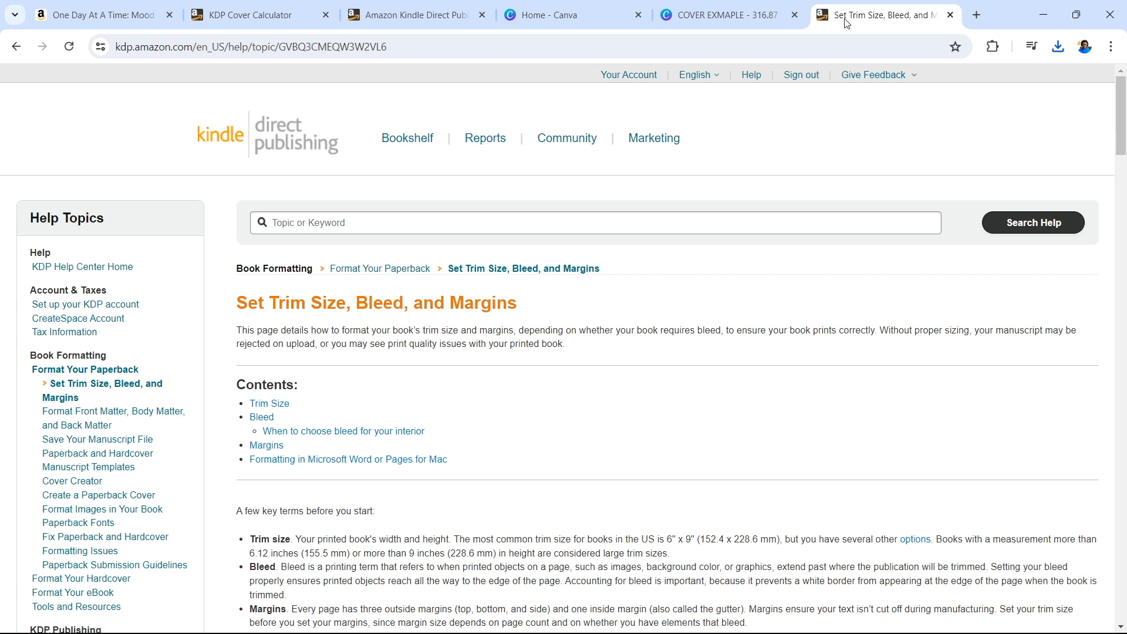
scroll(732, 492, "down", 10)
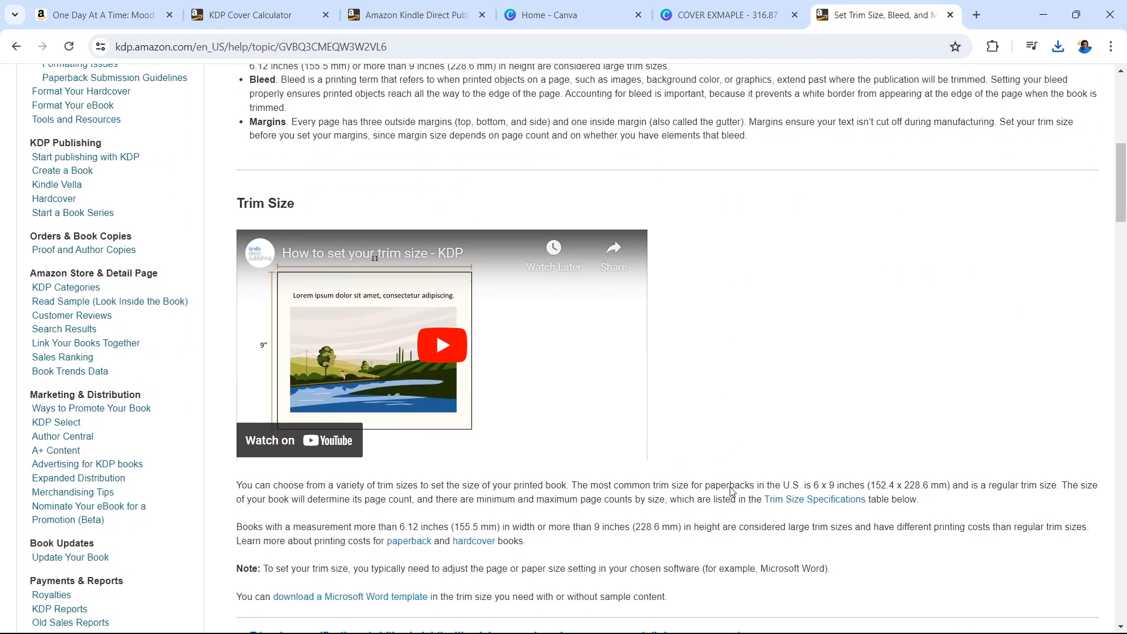
scroll(733, 492, "down", 2)
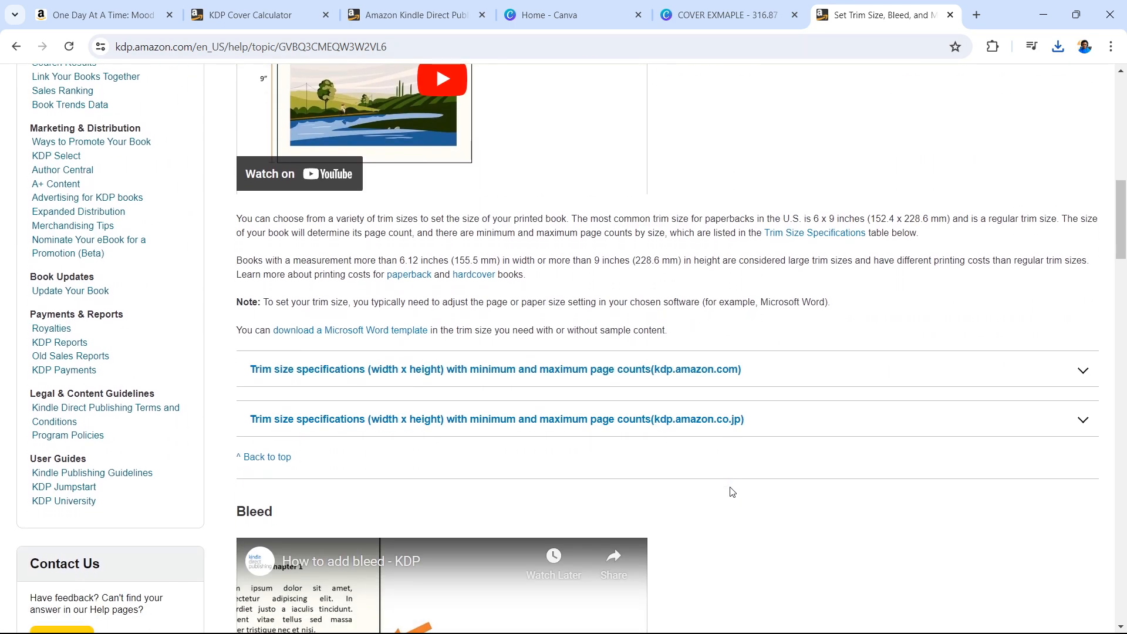
scroll(733, 492, "down", 8)
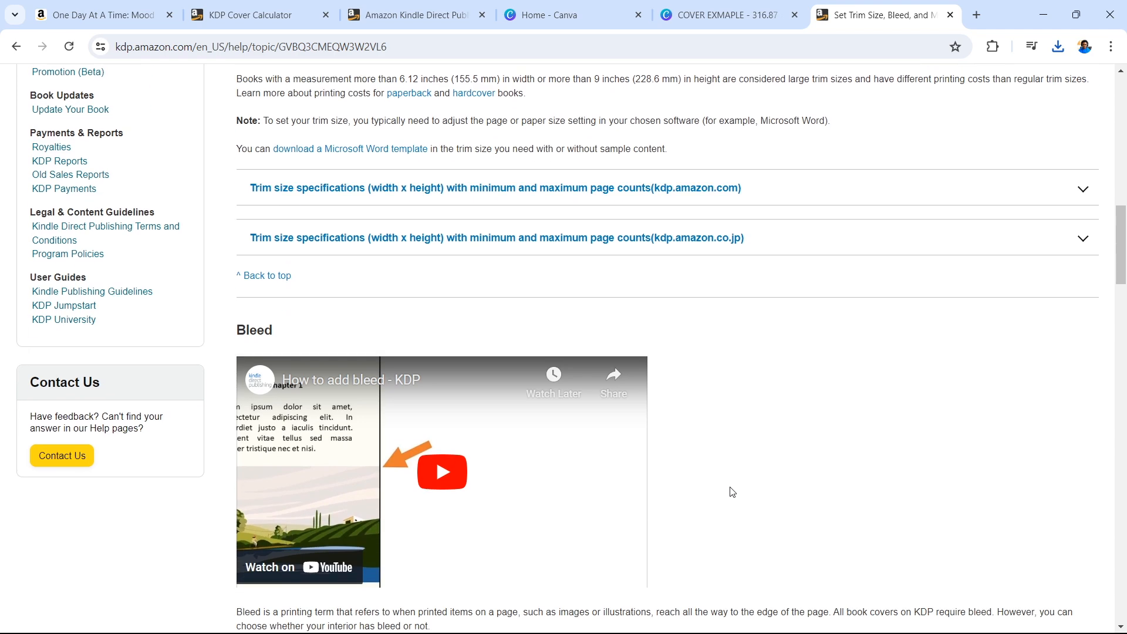
scroll(730, 487, "down", 2)
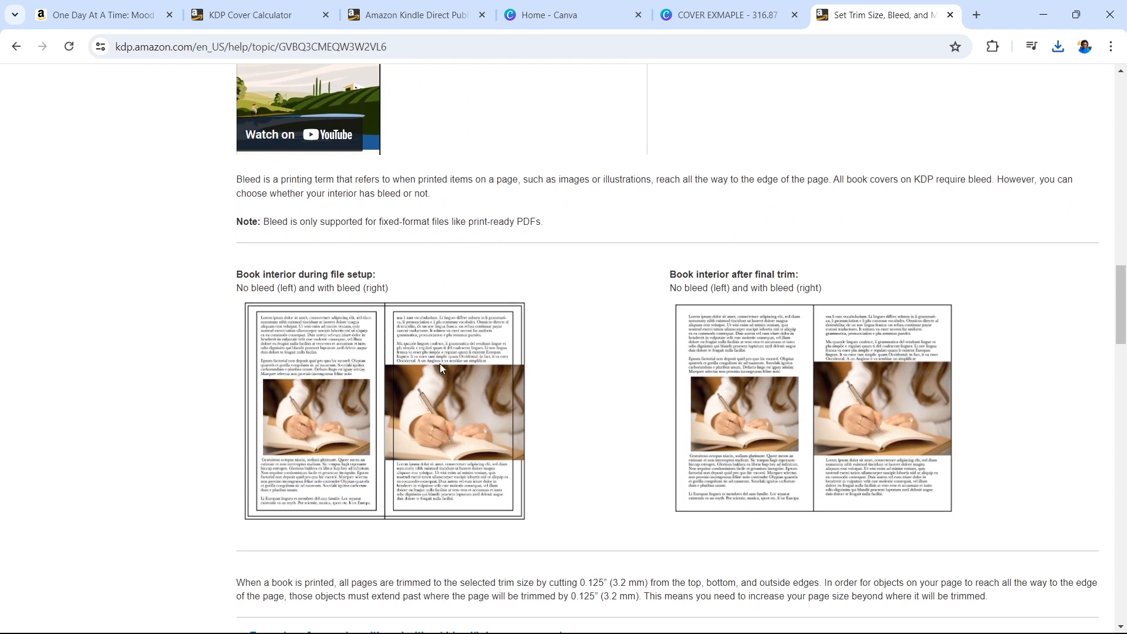
scroll(299, 451, "up", 5, "ctrl")
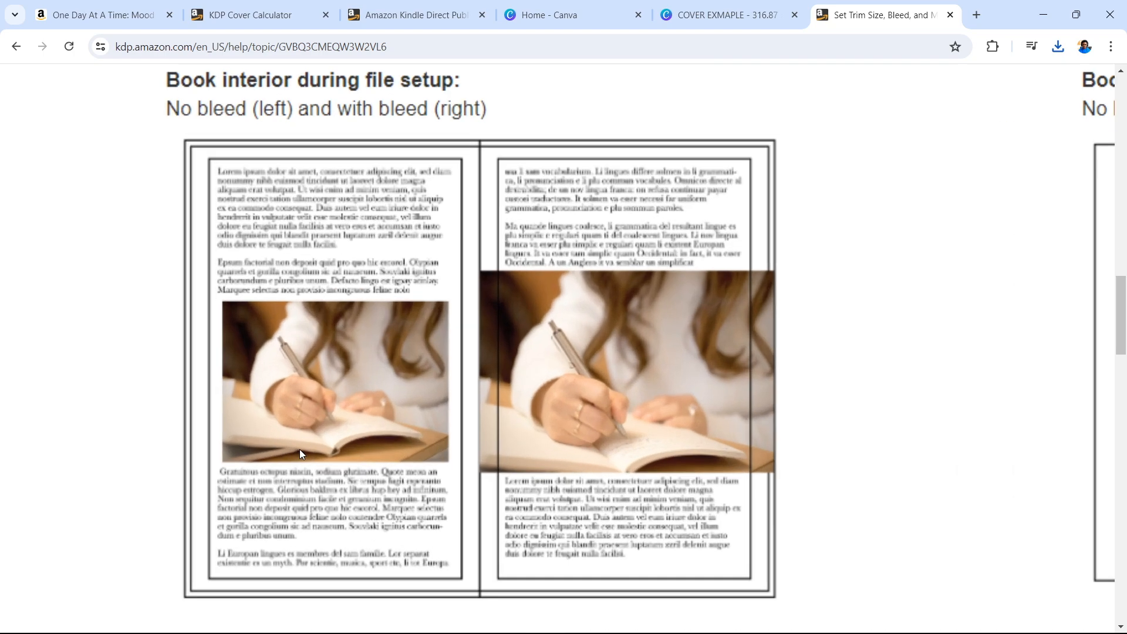
scroll(300, 449, "up", 2, "ctrl")
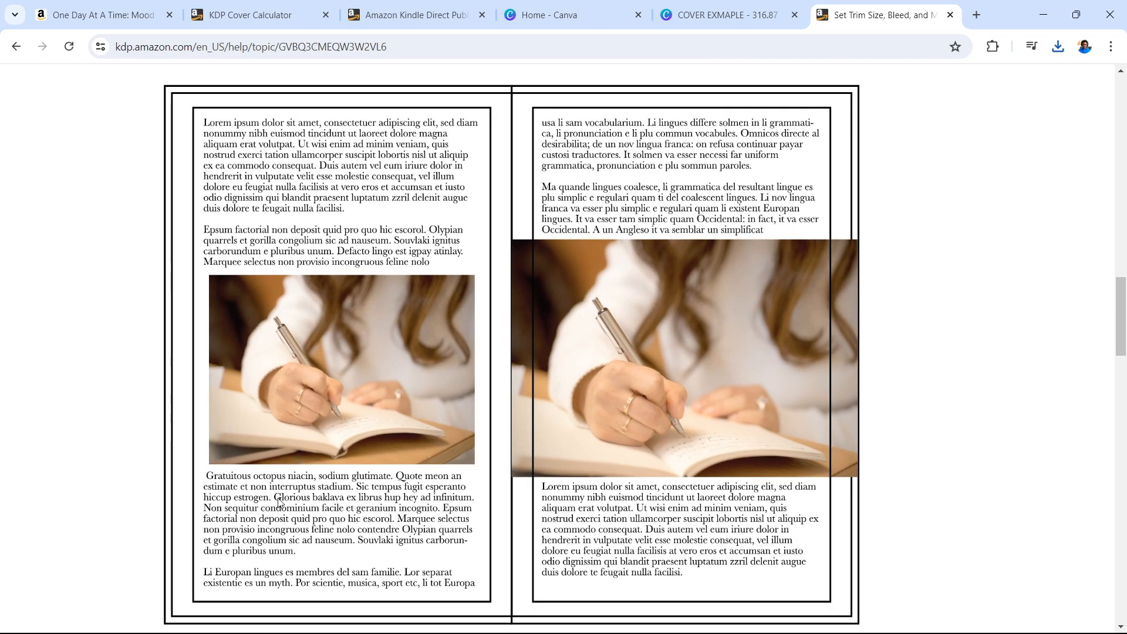
scroll(279, 500, "down", 7, "ctrl")
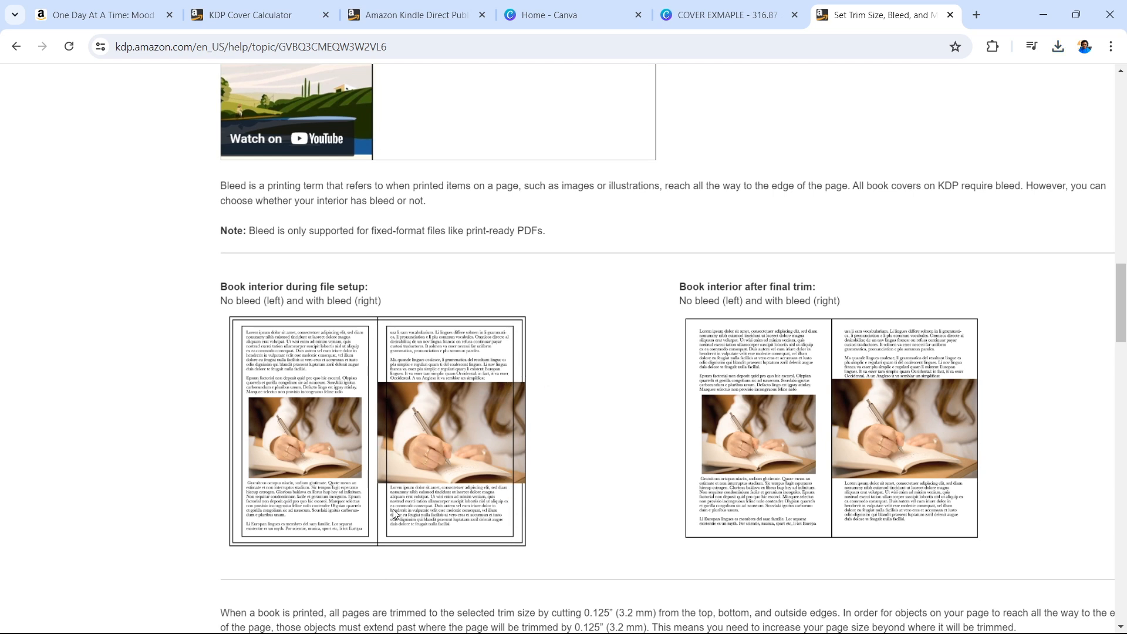
scroll(388, 424, "up", 5)
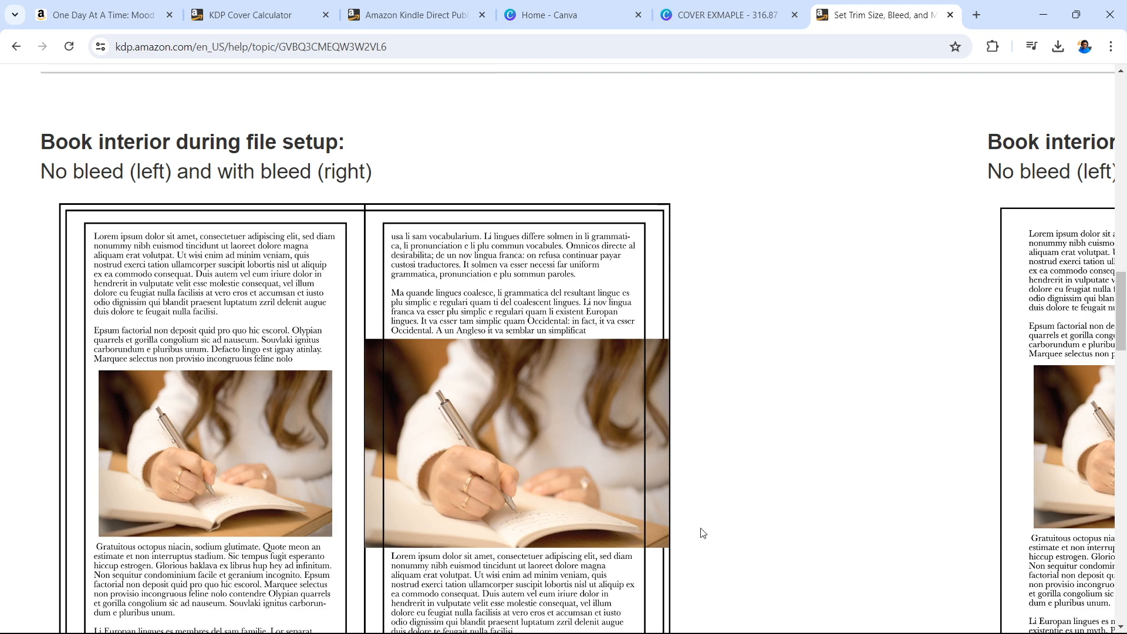
scroll(644, 495, "down", 5)
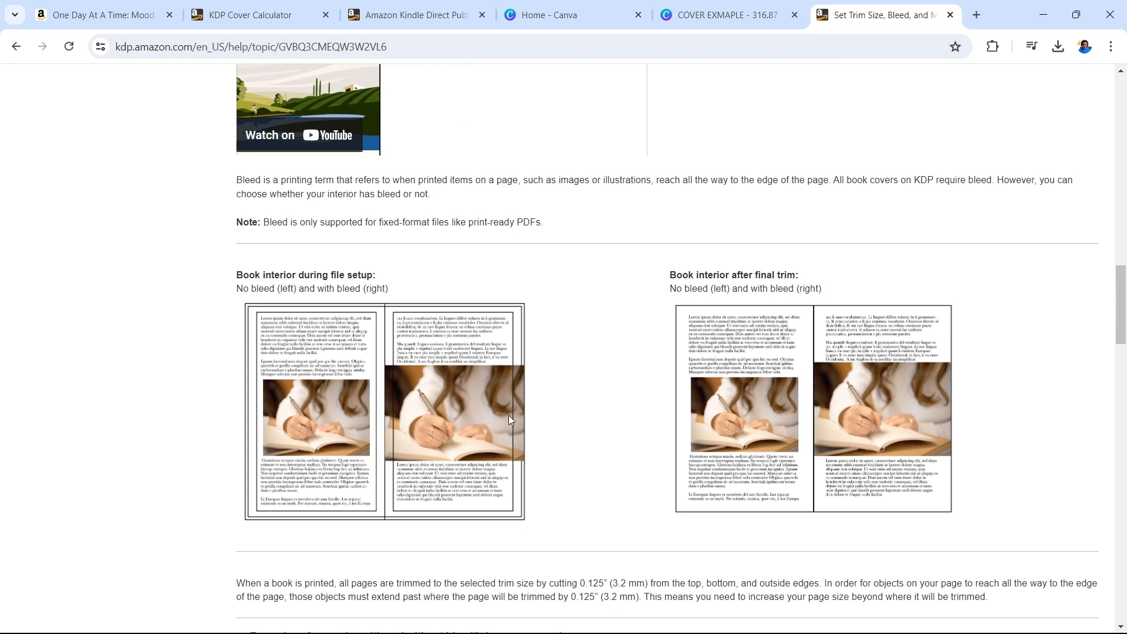
scroll(508, 415, "down", 5)
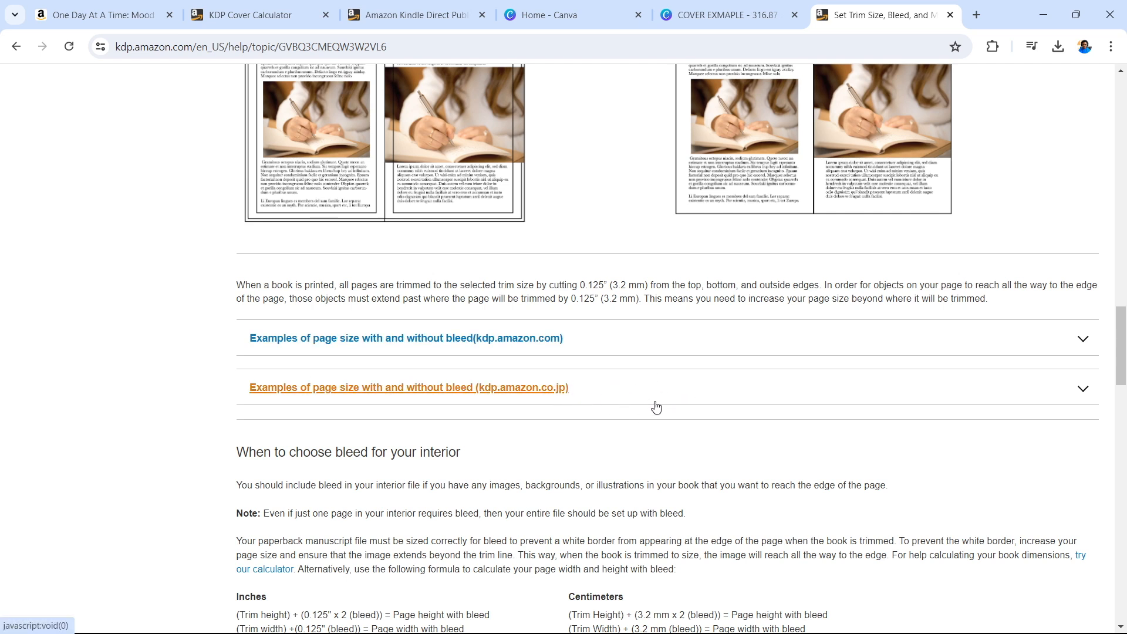
Step: Expand the kdp.amazon.com examples of page size with and without bleed and compare the listed sizes with the bleed illustrations
left_click(697, 338)
scroll(660, 362, "down", 2)
scroll(660, 362, "down", 1)
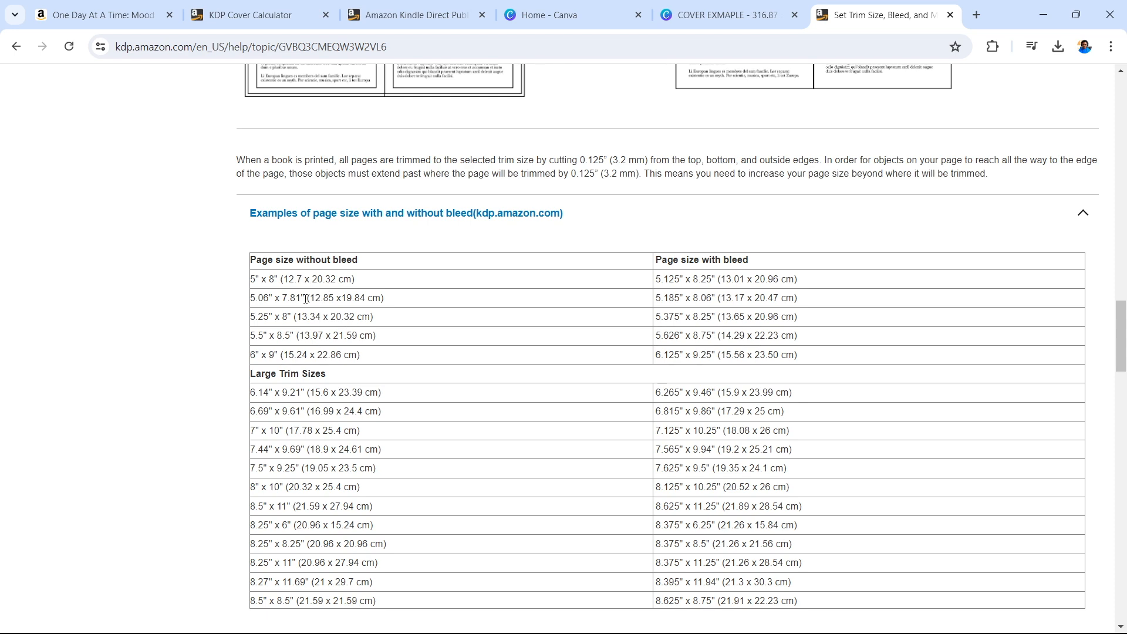
scroll(396, 255, "down", 1)
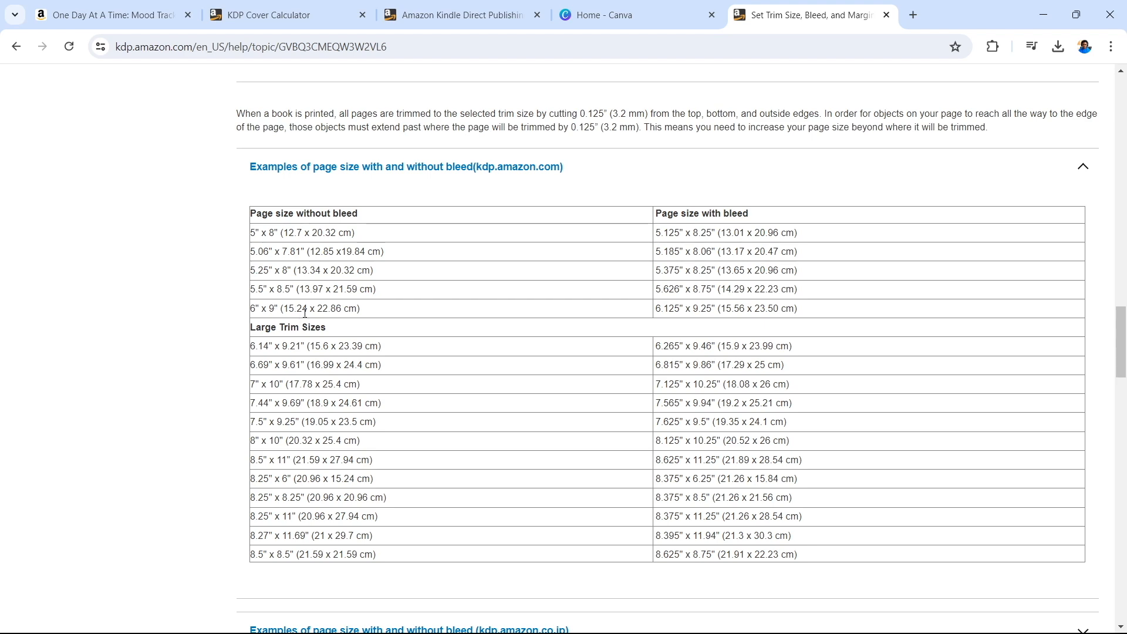
scroll(707, 312, "up", 7)
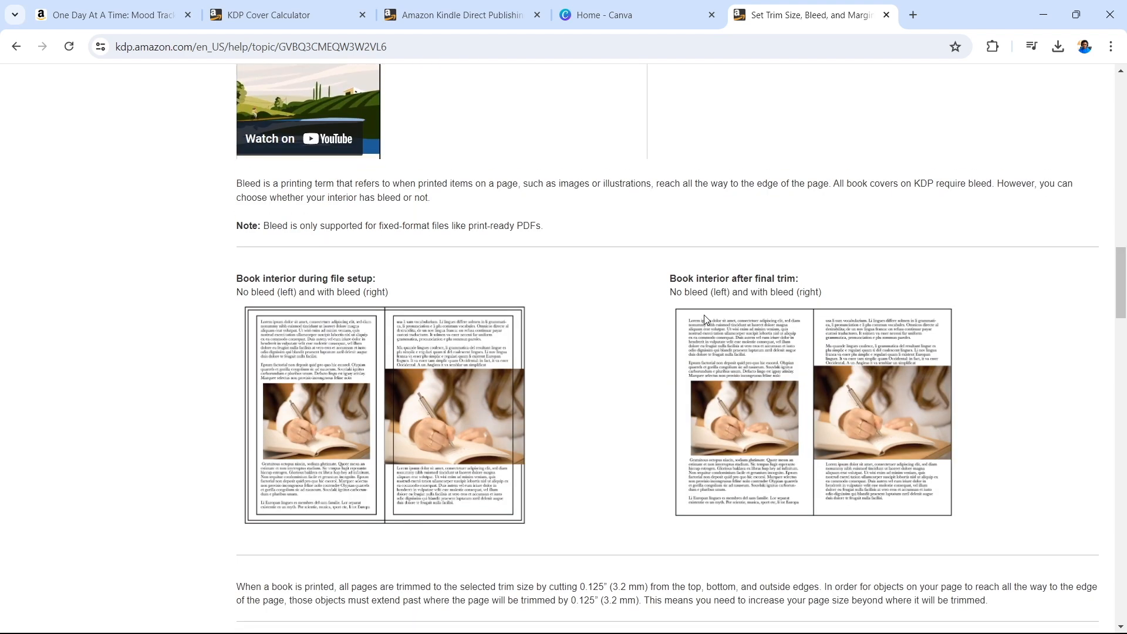
scroll(446, 284, "down", 1)
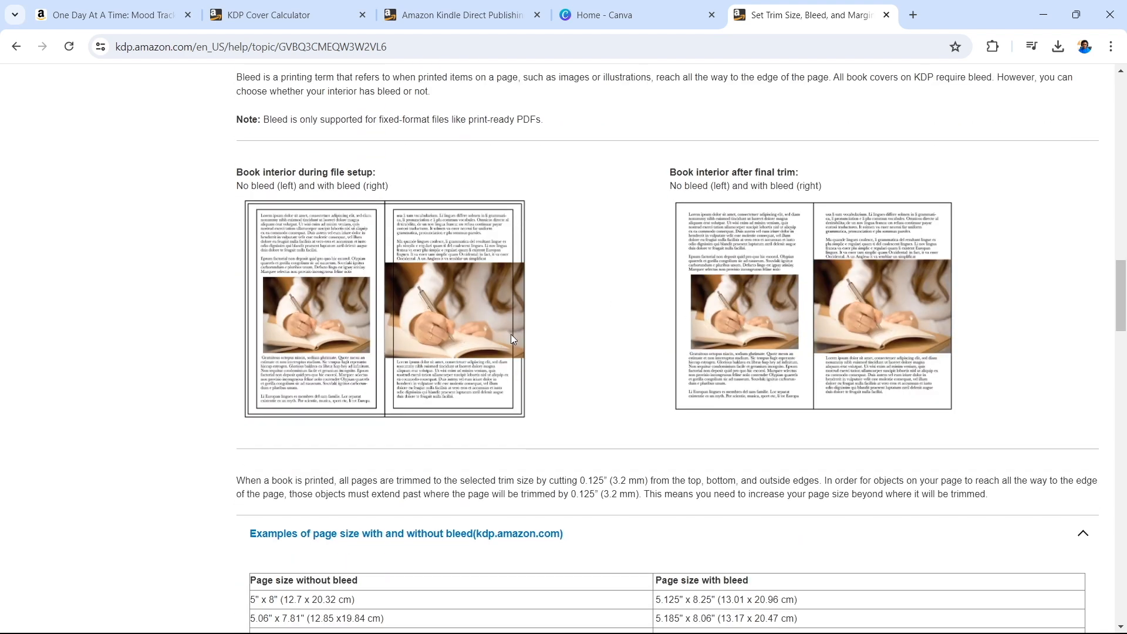
scroll(510, 350, "down", 6)
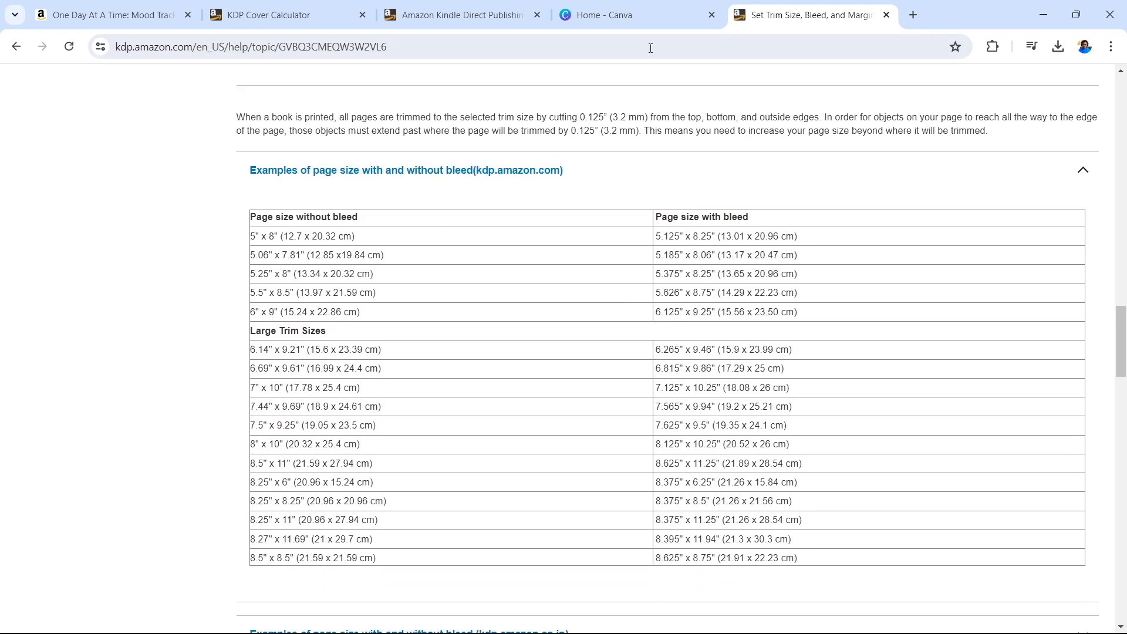
Step: Switch to the Canva home page and start a custom-size design with centimetres as the unit
left_click(628, 21)
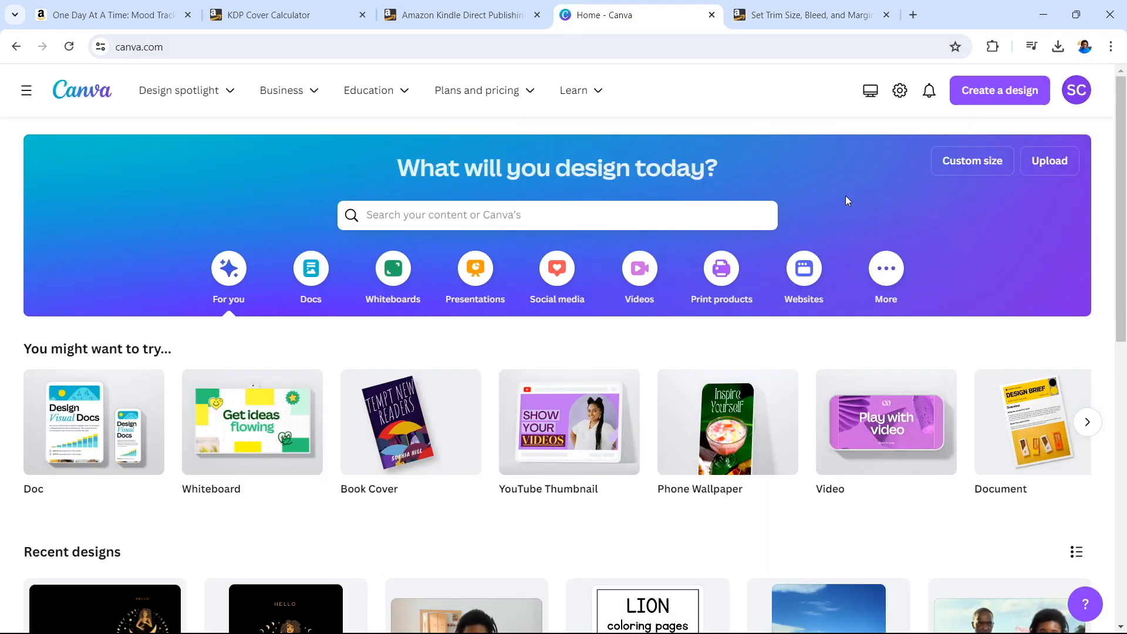
left_click(991, 166)
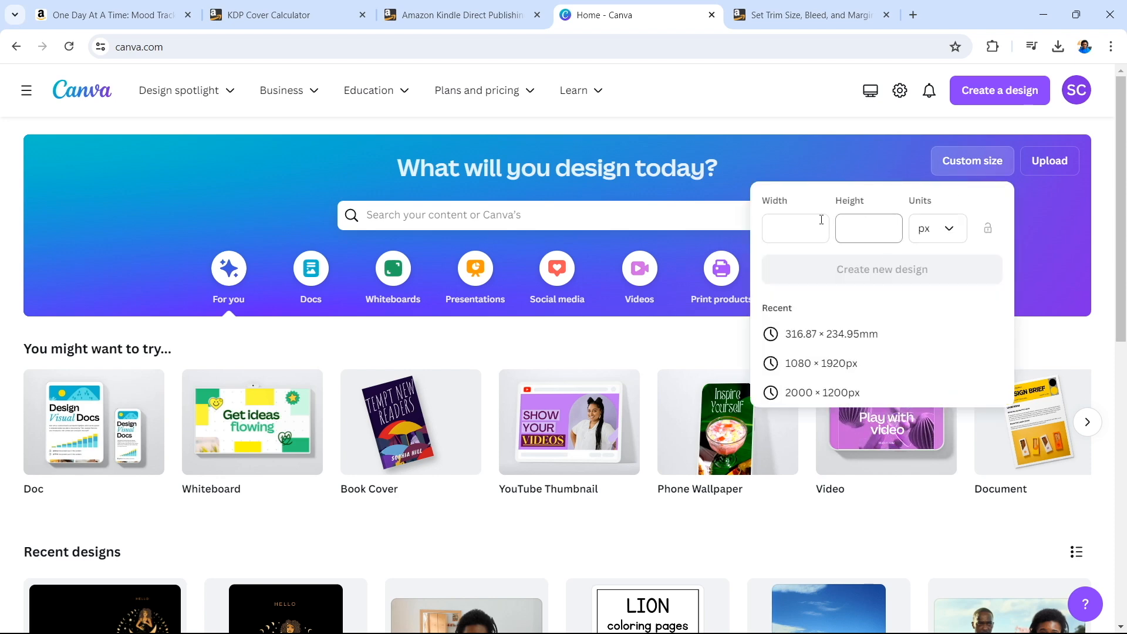
left_click(950, 235)
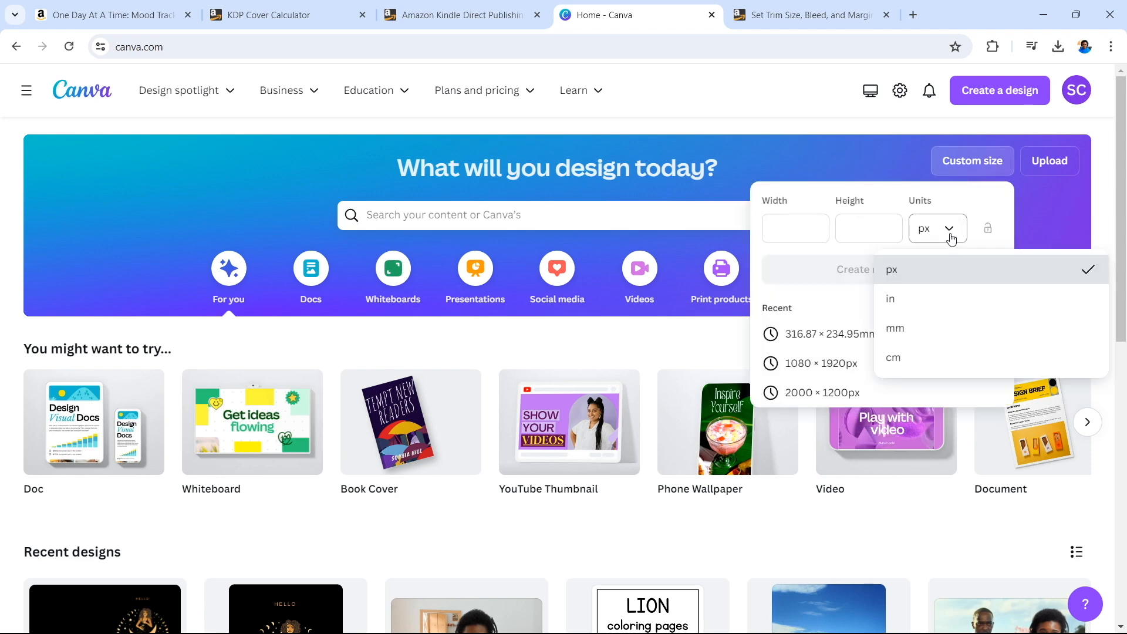
left_click(898, 356)
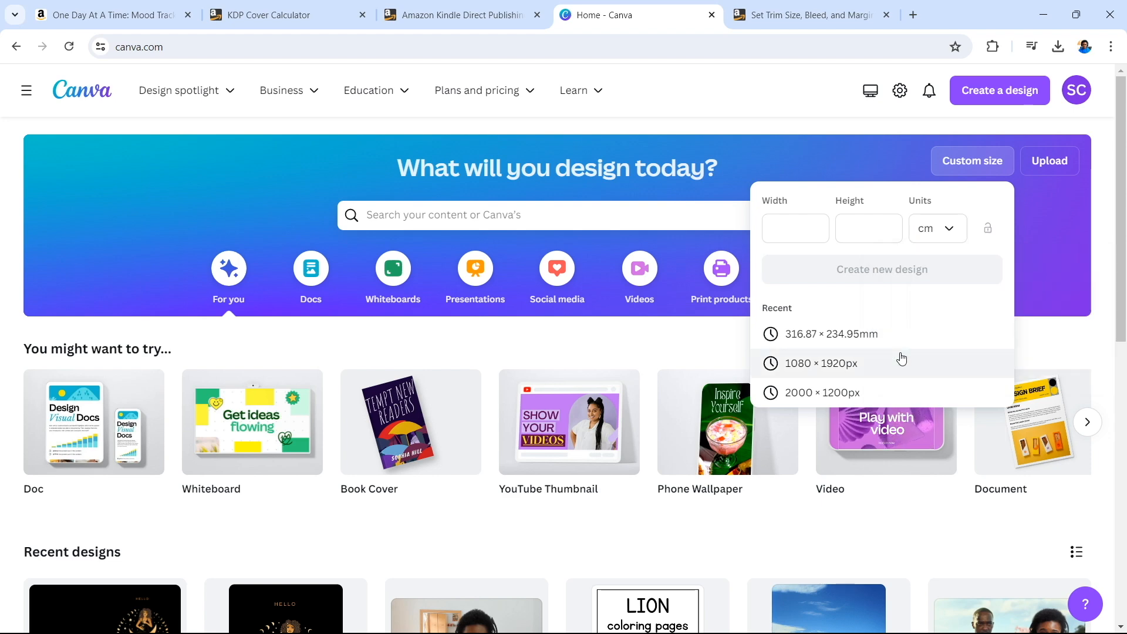
Step: Look up the 6 x 9 inch page size with bleed on the KDP page and enter 6.125 x 9.25 in as Canva's custom size
left_click(774, 20)
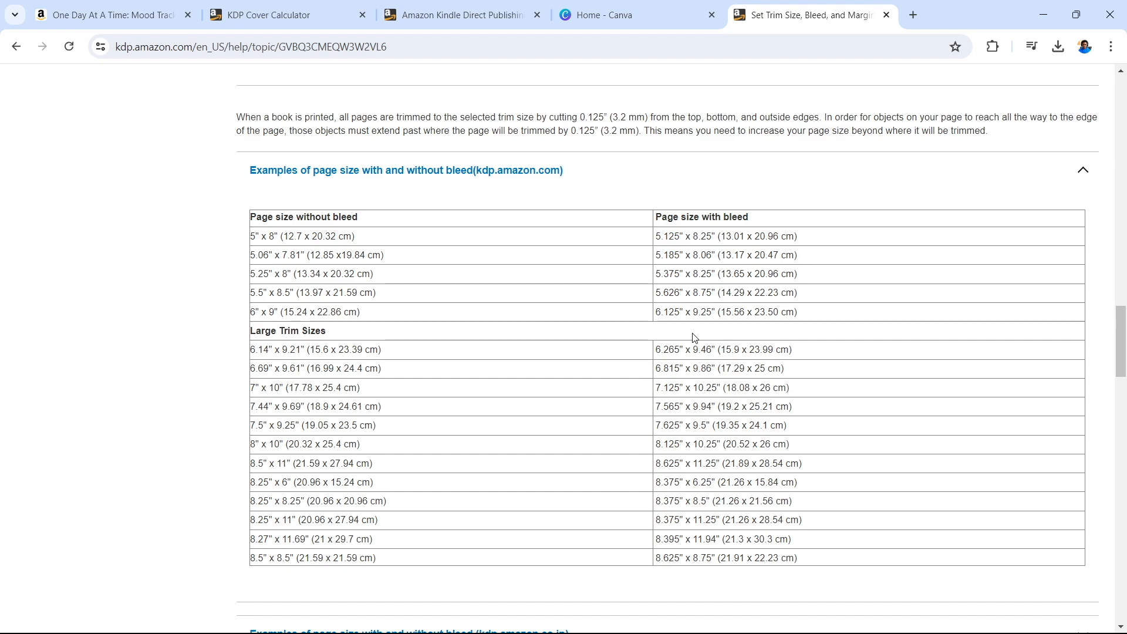
scroll(695, 337, "up", 10)
scroll(695, 337, "up", 5)
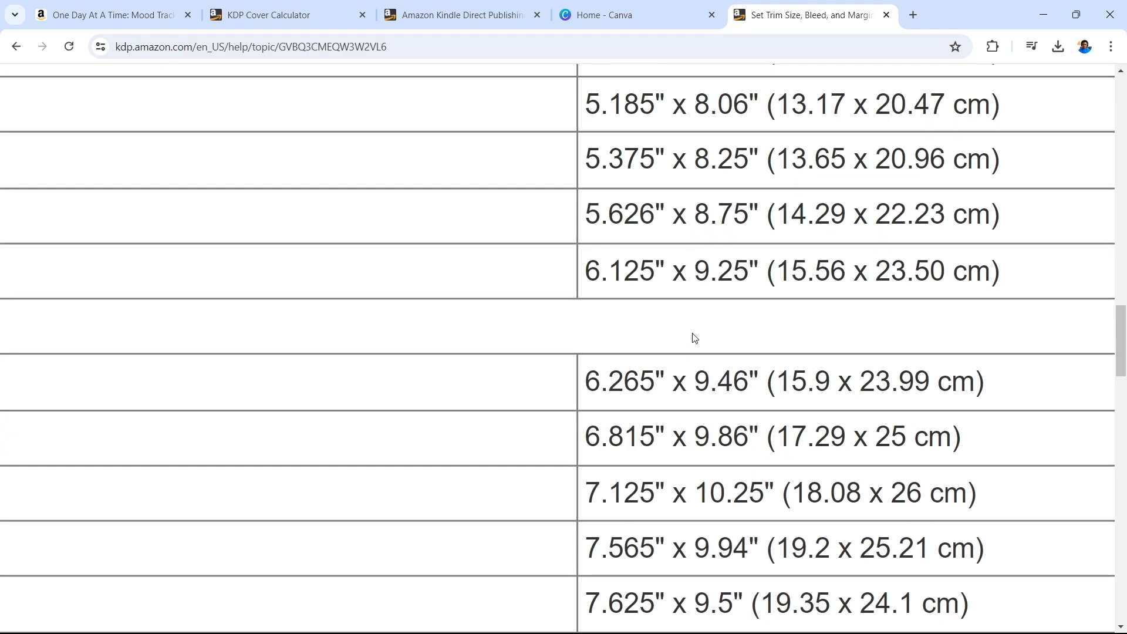
scroll(694, 338, "down", 1)
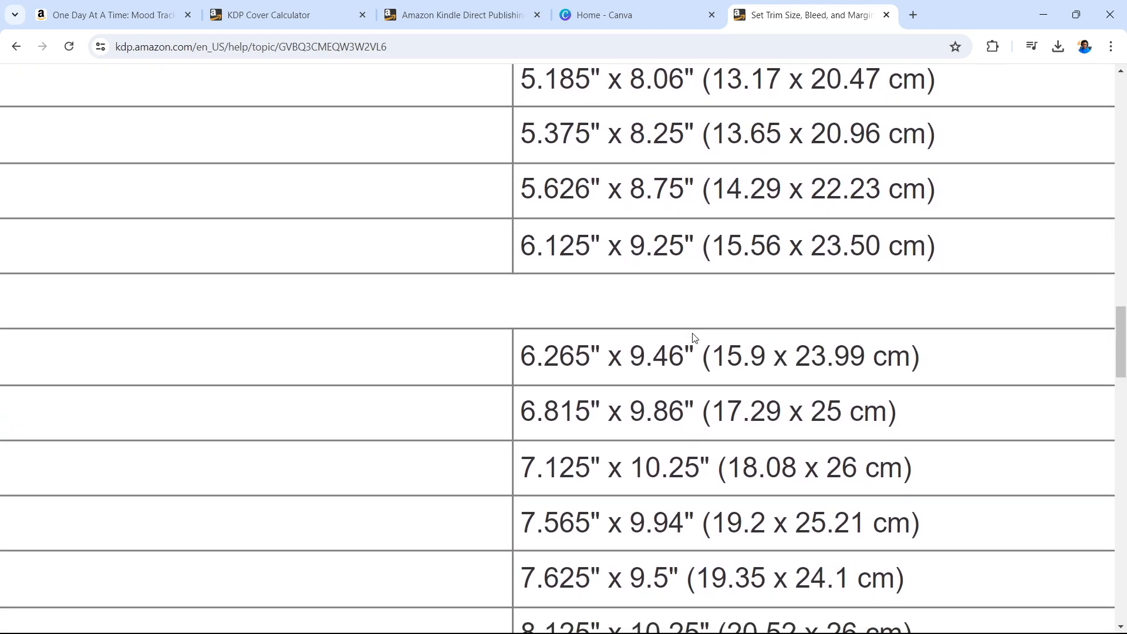
scroll(695, 337, "right", 1)
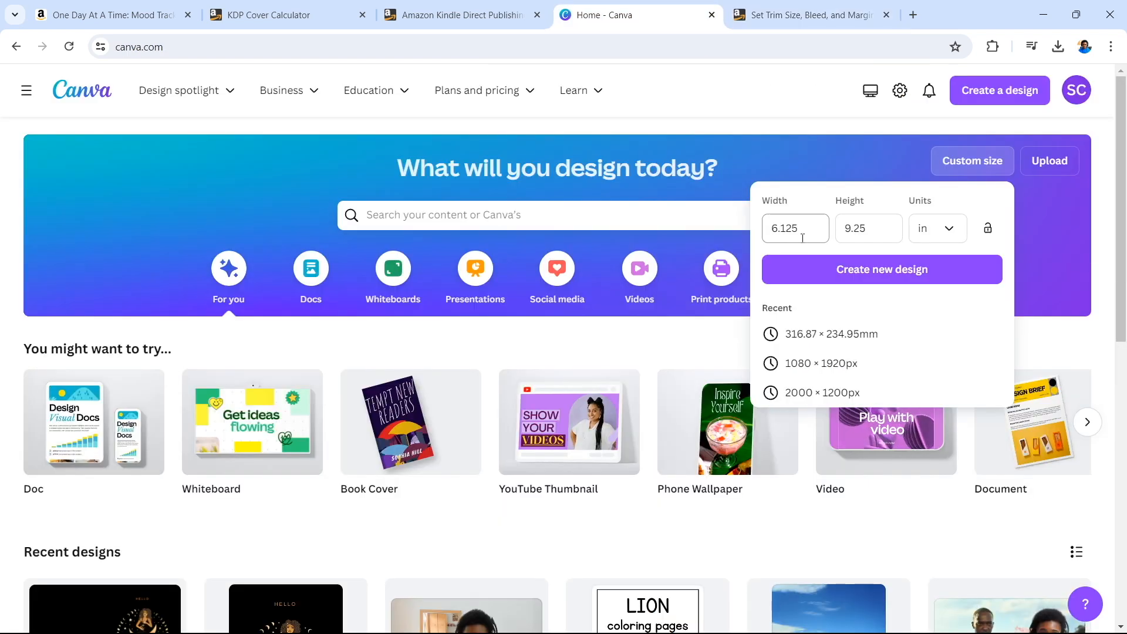
left_click(861, 234)
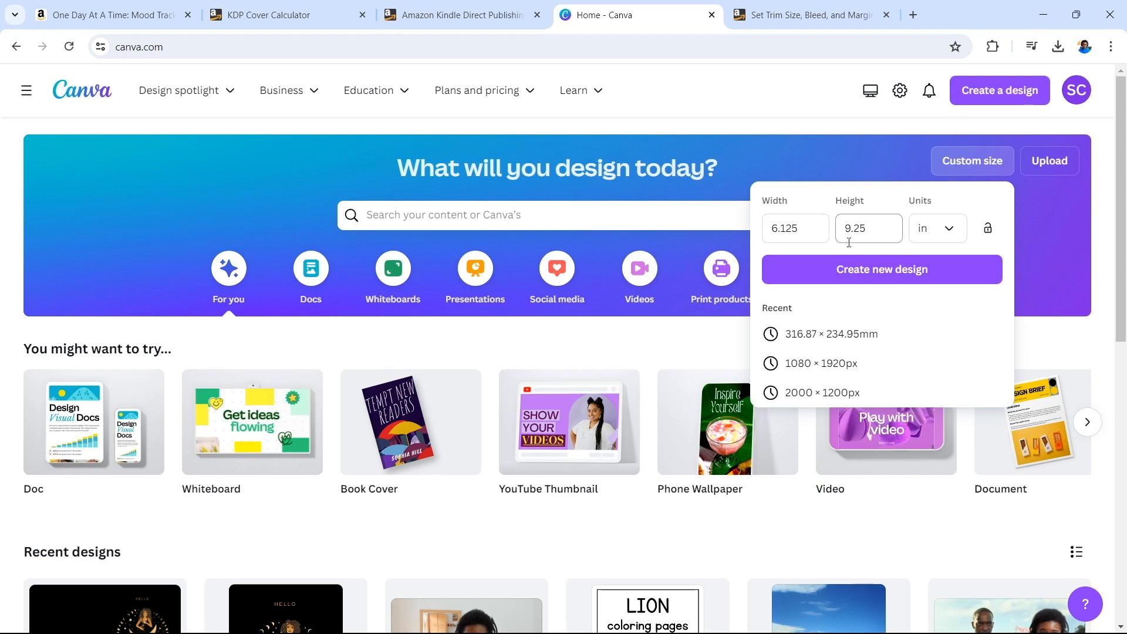
Step: Change the custom size's unit to cm and set the width to 15.56, taken from KDP's page-size-with-bleed table
left_click(788, 19)
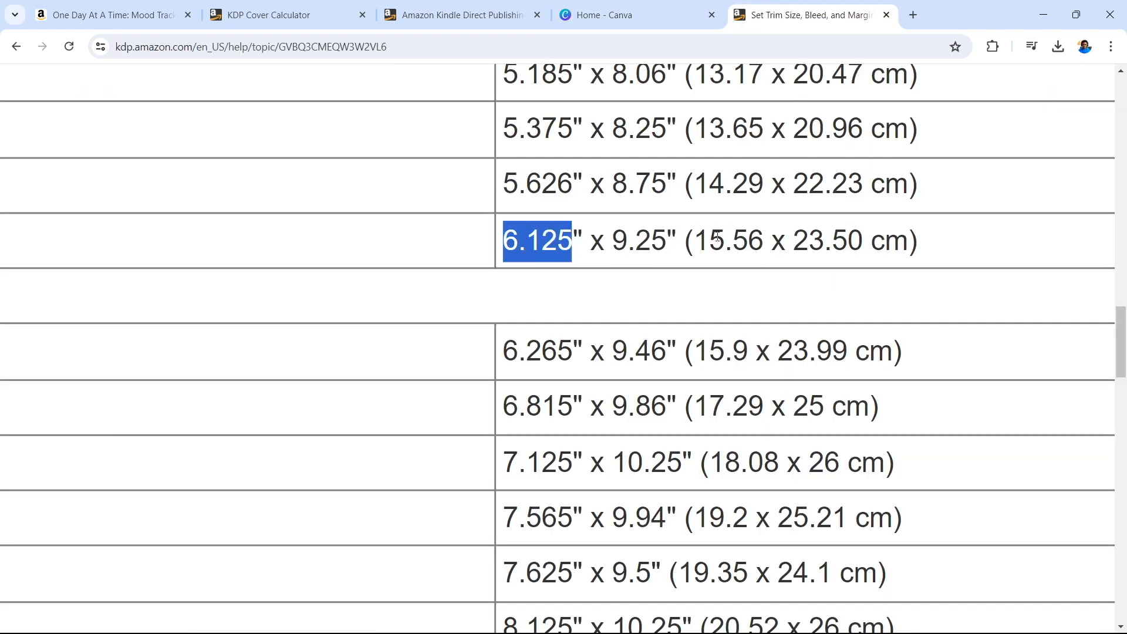
left_click_drag(697, 239, 760, 241)
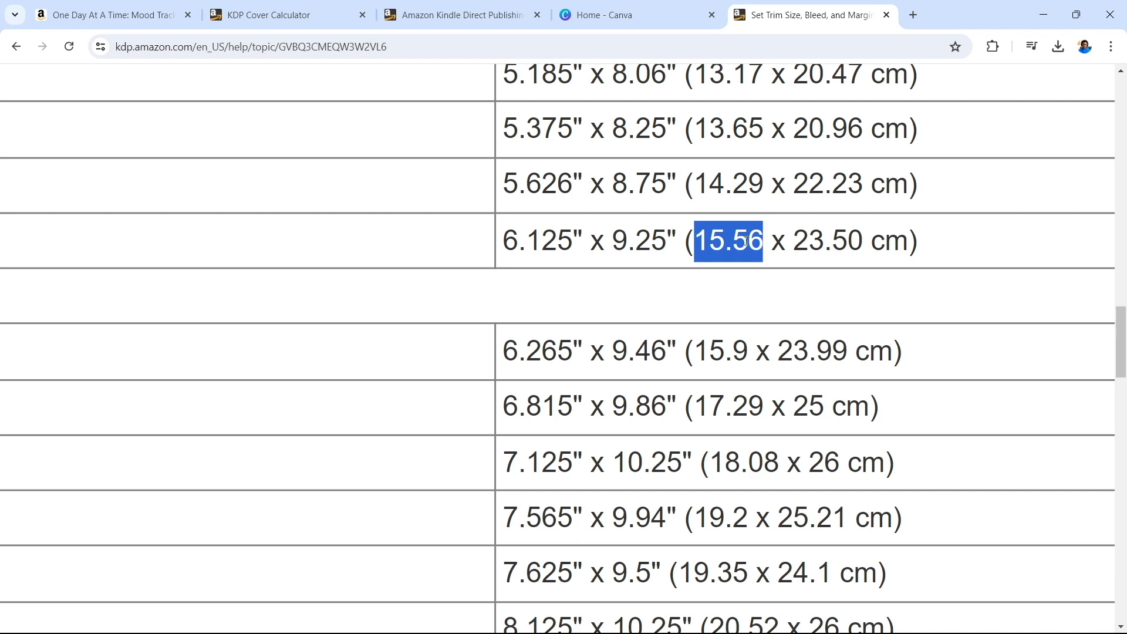
left_click(662, 16)
left_click(941, 233)
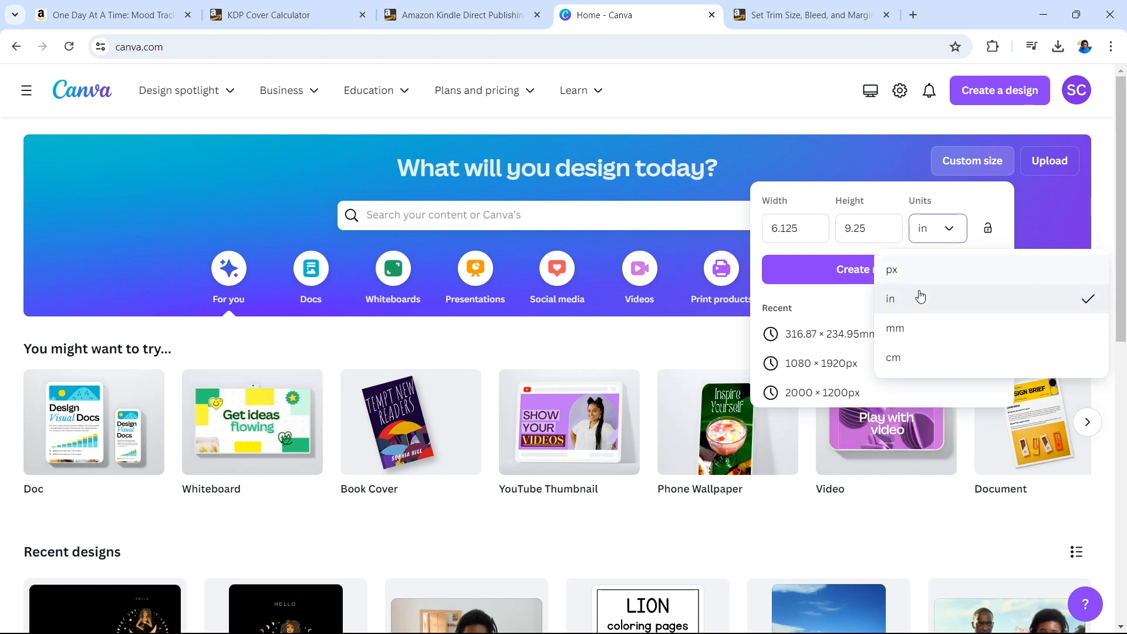
left_click(904, 357)
left_click_drag(819, 229, 773, 230)
left_click(814, 230)
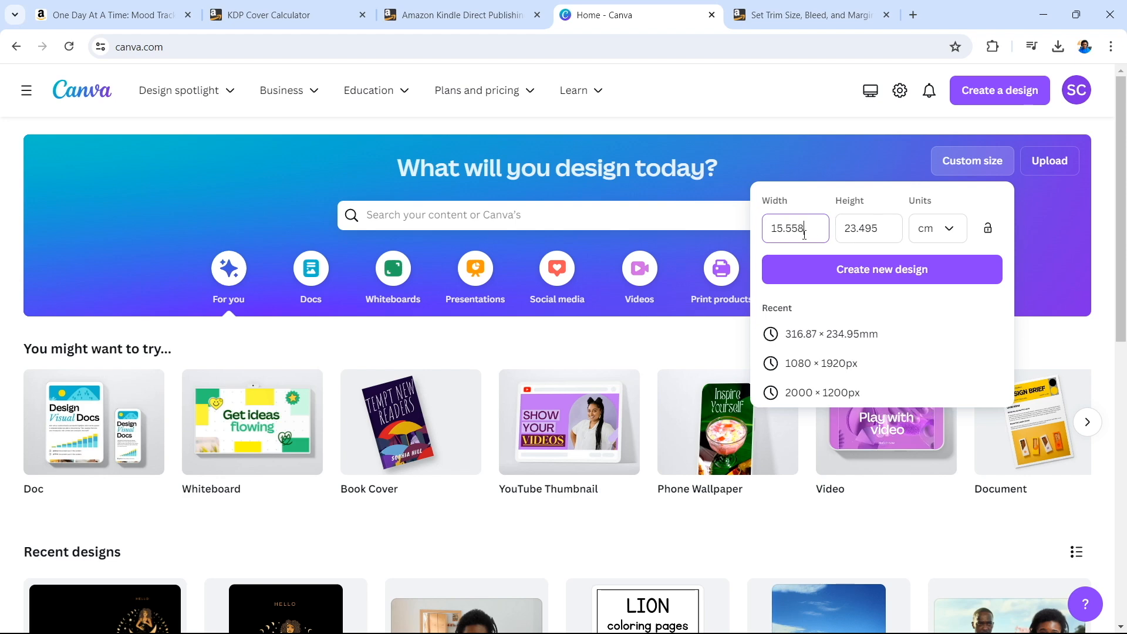
left_click_drag(804, 229, 767, 232)
key("BackSpace")
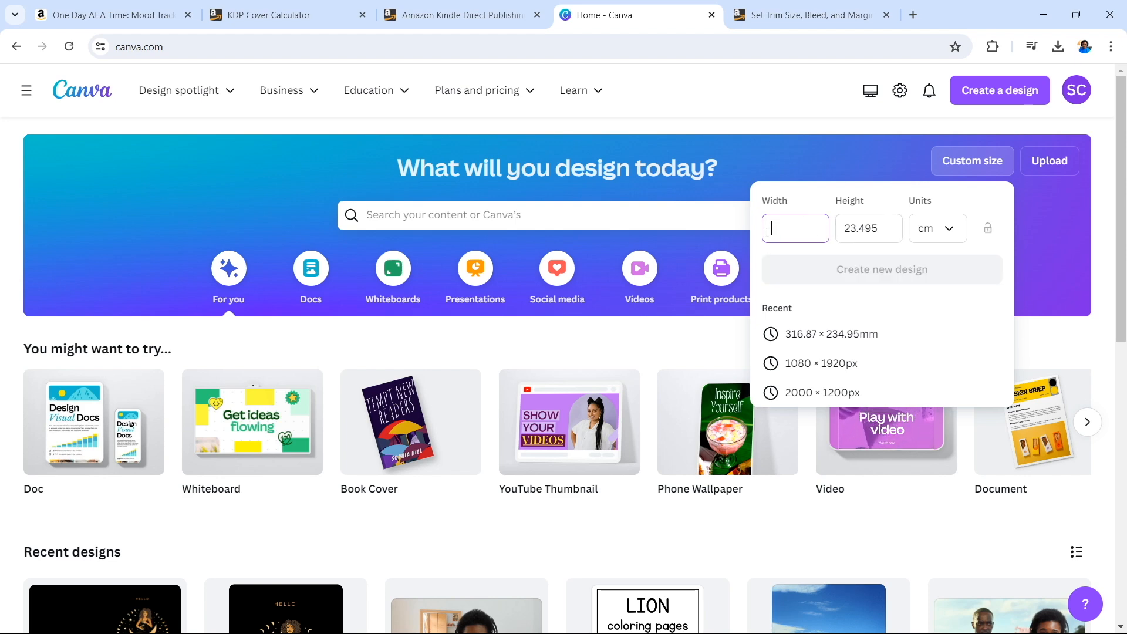
type("15.56")
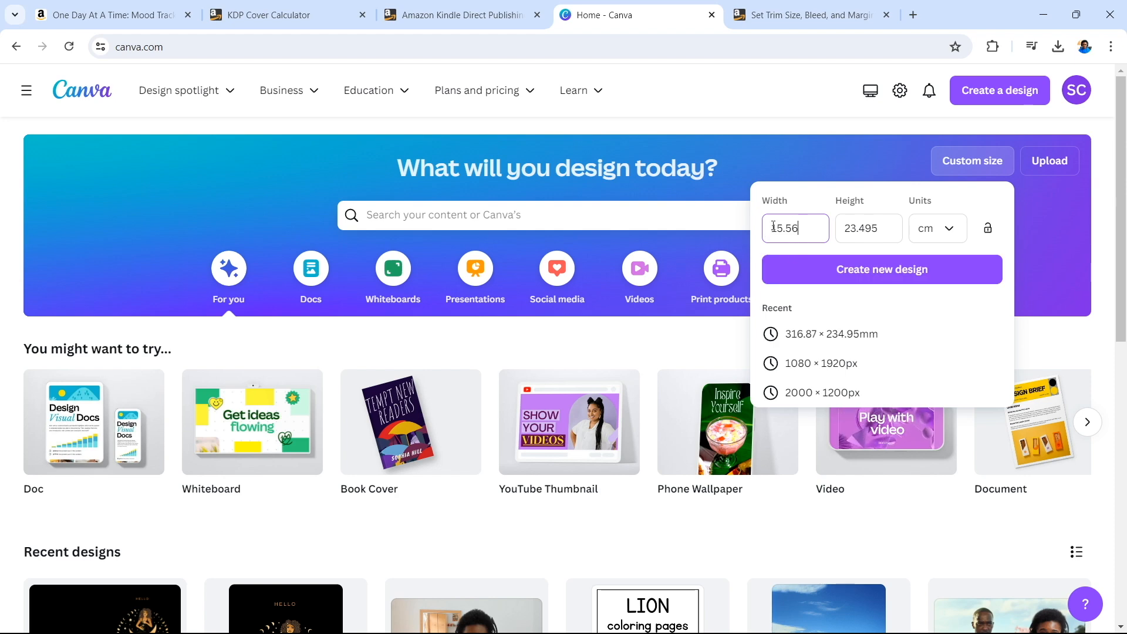
Step: Copy the 23.50 cm height from KDP's bleed table into the custom size and create the new design
key("ctrl+Tab")
left_click_drag(864, 240, 801, 244)
key("ctrl+c")
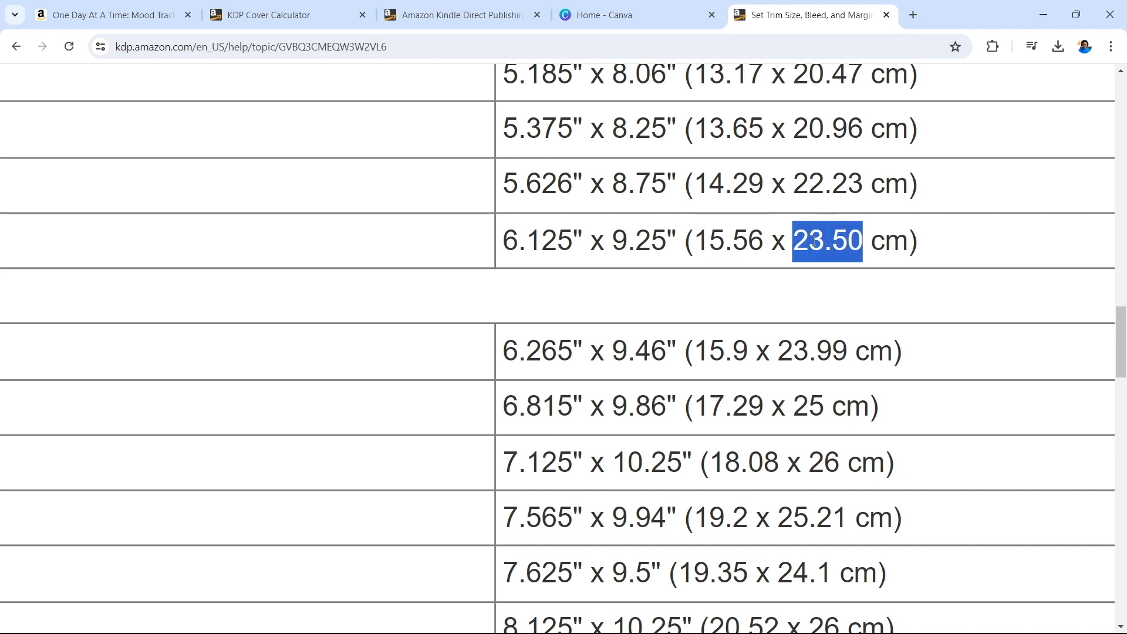
left_click(638, 17)
double_click(881, 224)
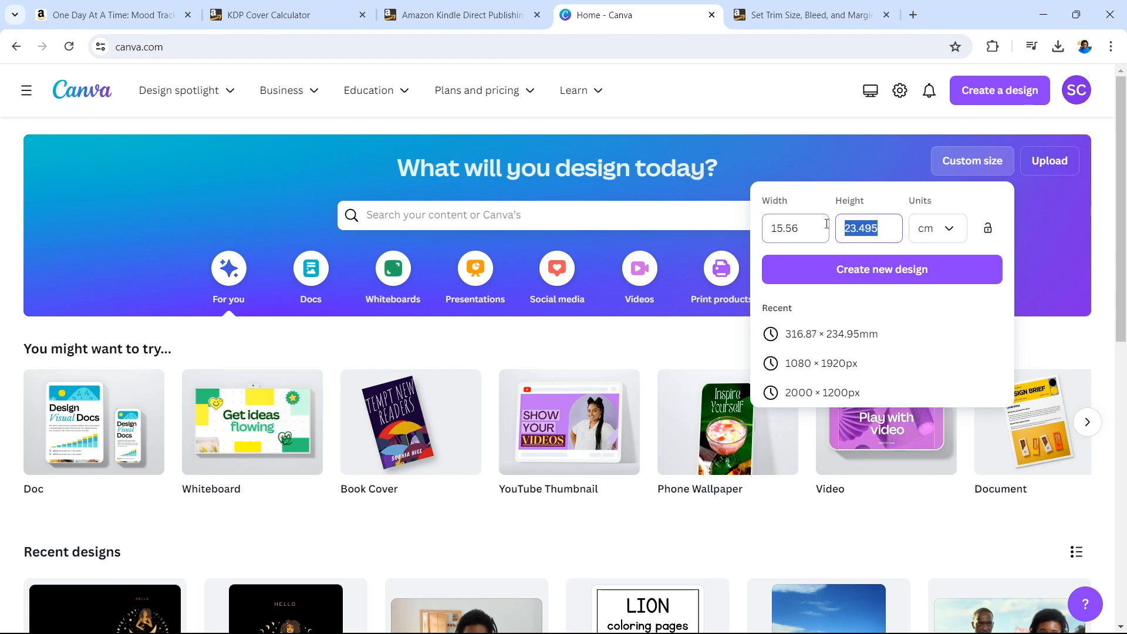
key("BackSpace")
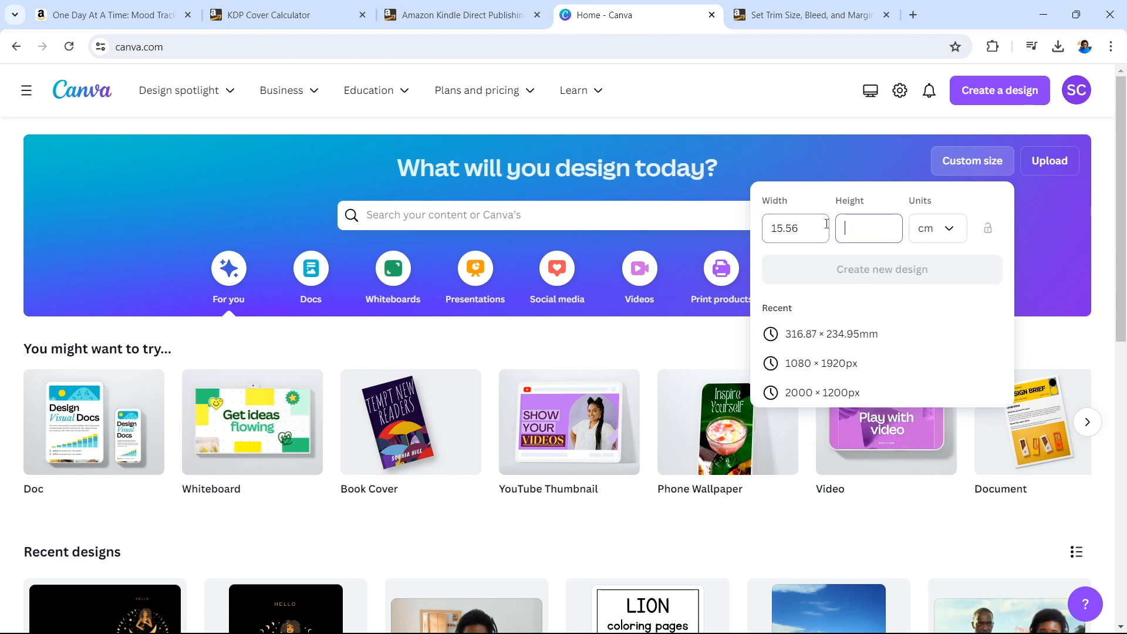
key("ctrl+v")
left_click(873, 270)
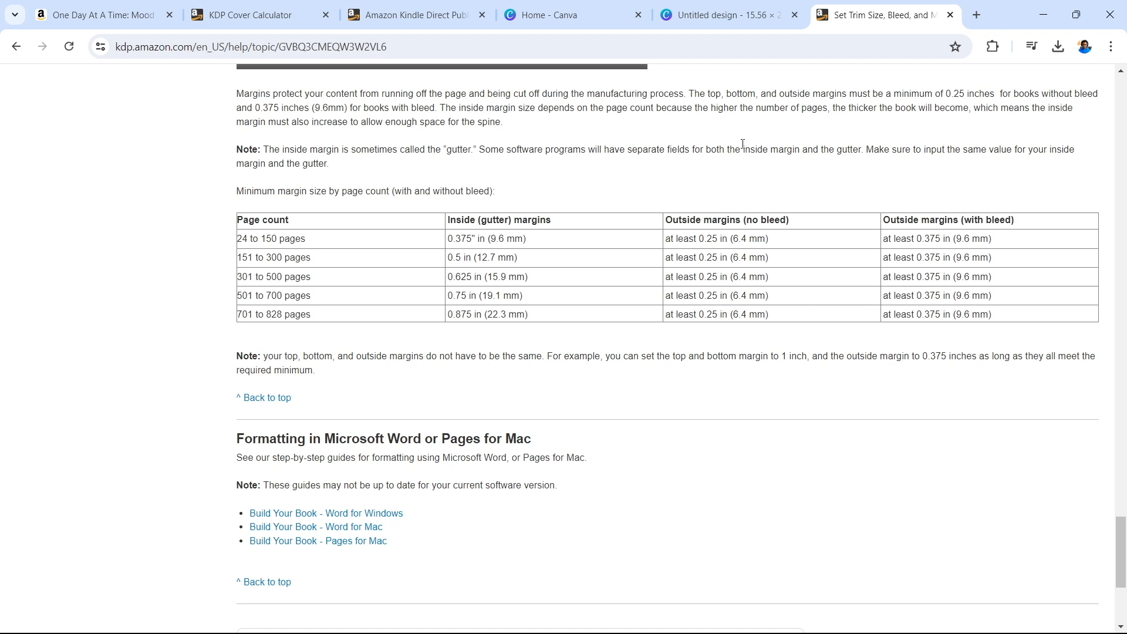
Step: Examine KDP's page illustrations with bleed and its table of minimum margins by page count
left_click(692, 19)
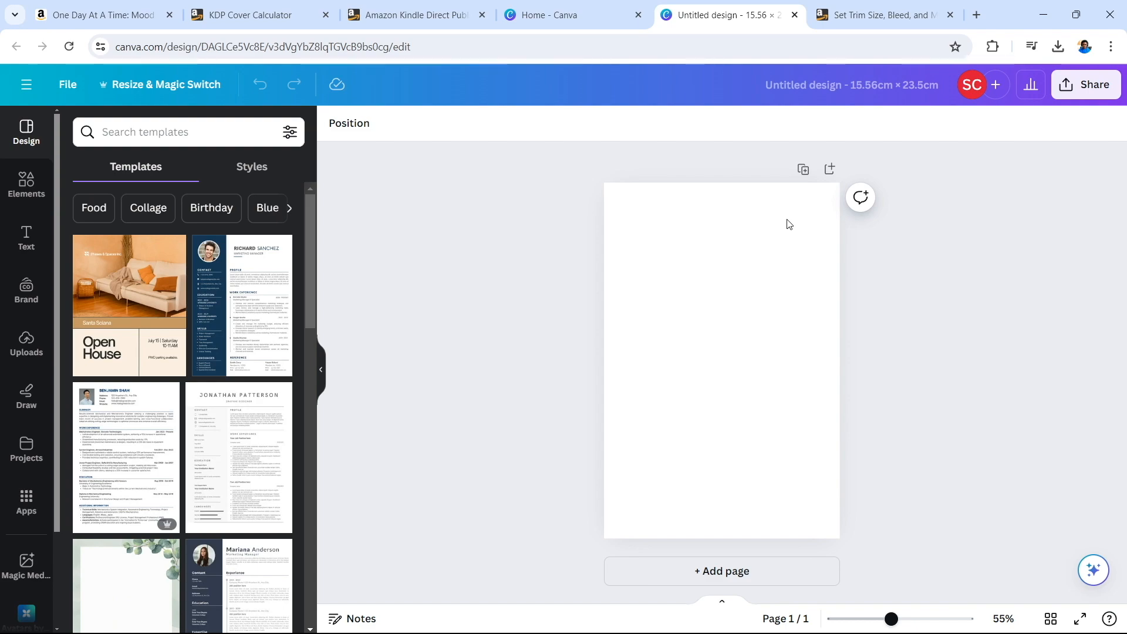
key("ctrl+Tab")
scroll(438, 232, "down", 2)
scroll(438, 232, "left", 2)
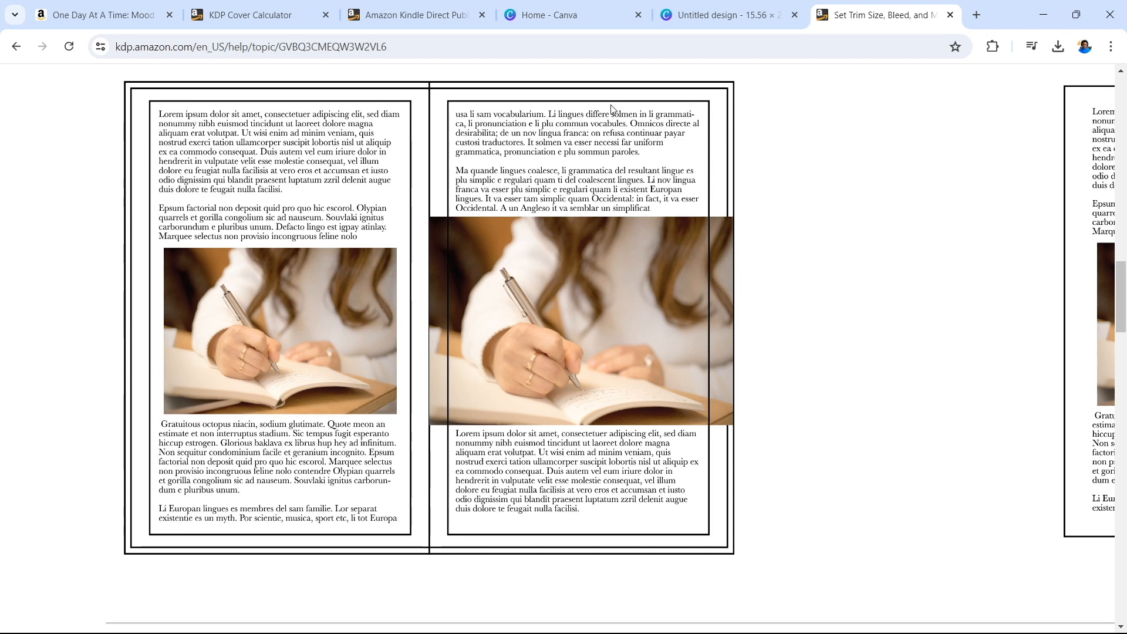
scroll(625, 302, "down", 15)
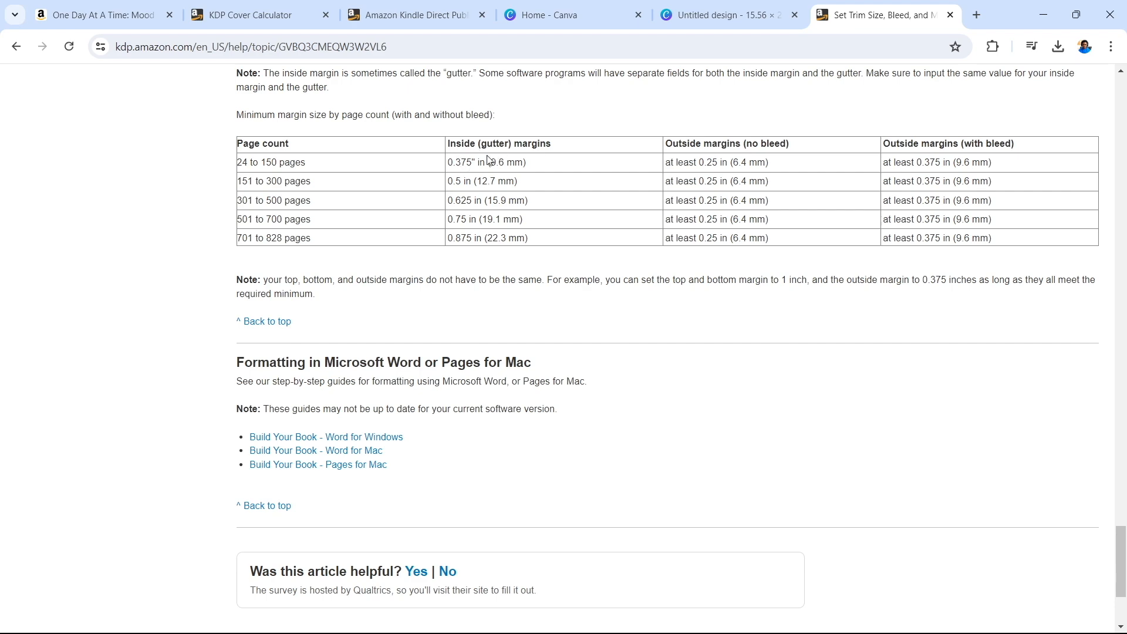
Step: Return to the new Canva design and show its rulers and guides
key("ctrl+shift+Tab")
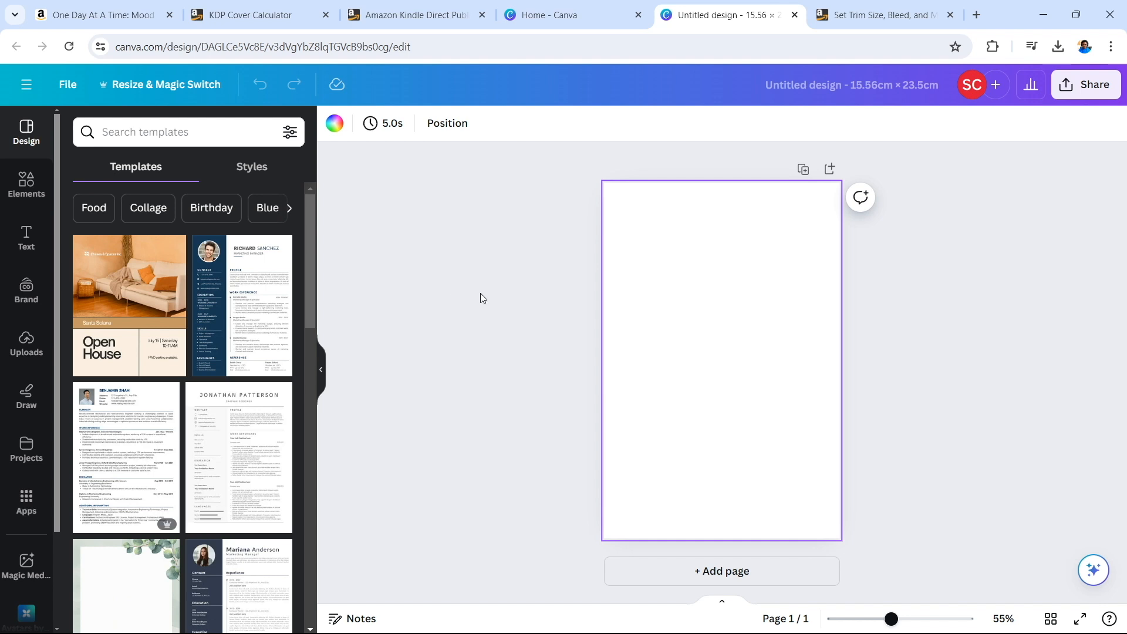
left_click(64, 86)
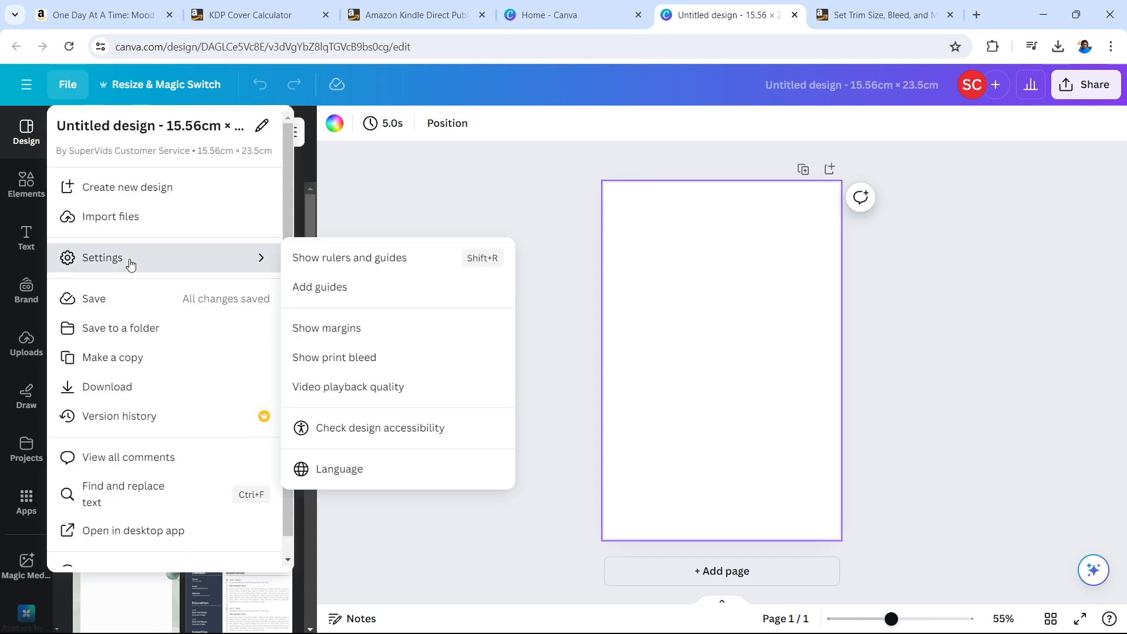
mouse_move(221, 264)
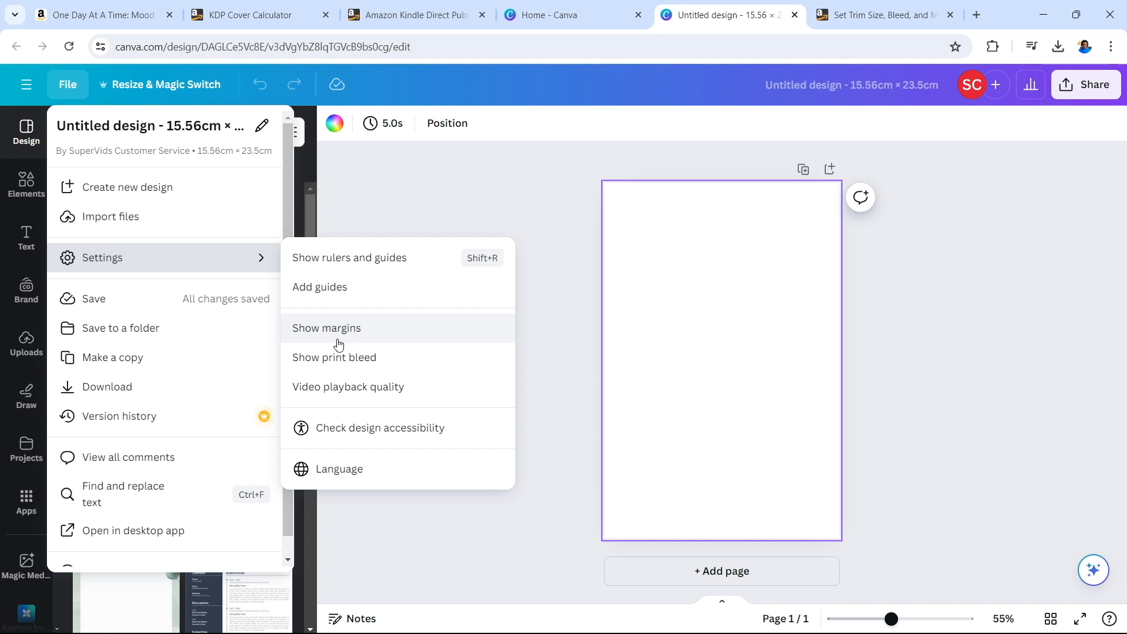
left_click(333, 262)
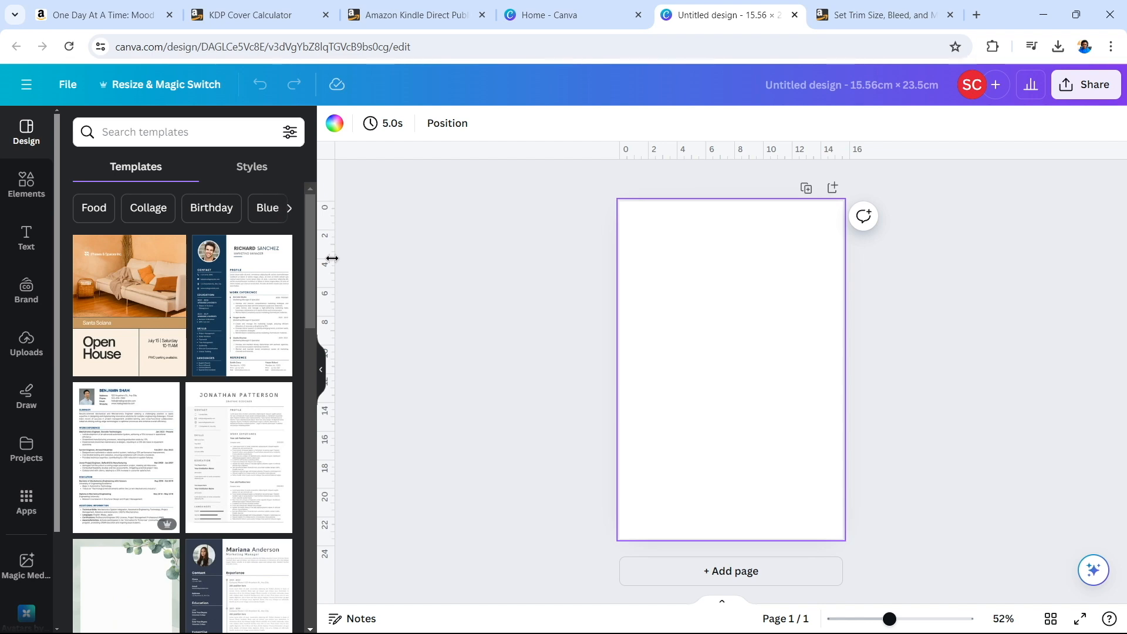
Step: Check KDP's outside margins with bleed, then place a vertical guide just over 0.3 cm inside the page's left edge in Canva
key("ctrl+Tab")
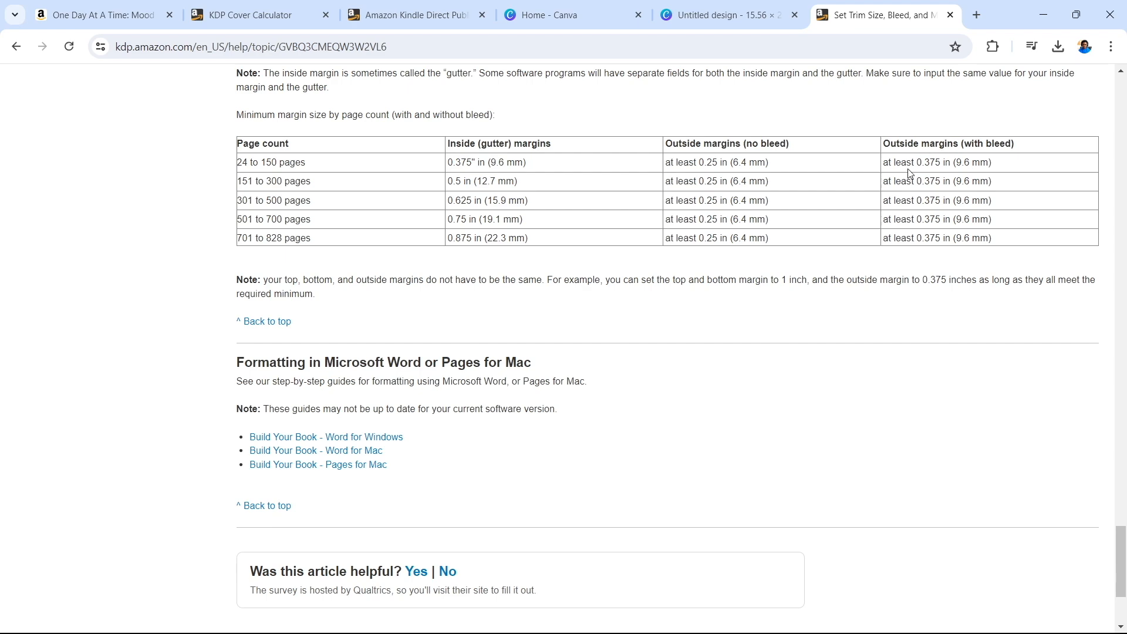
left_click(731, 17)
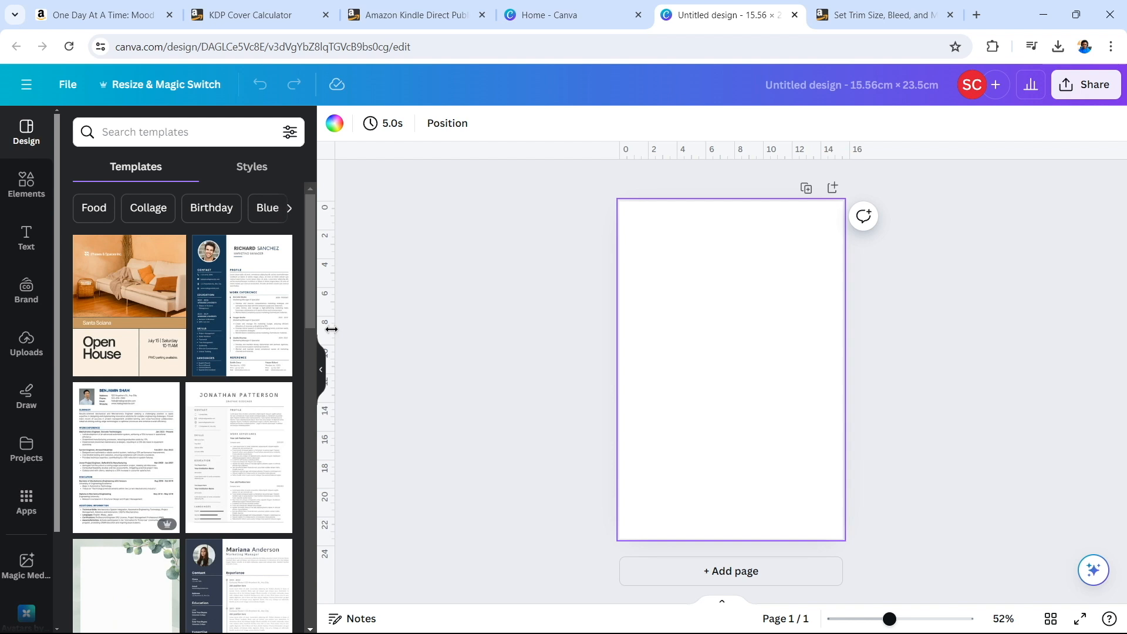
left_click_drag(332, 329, 624, 312)
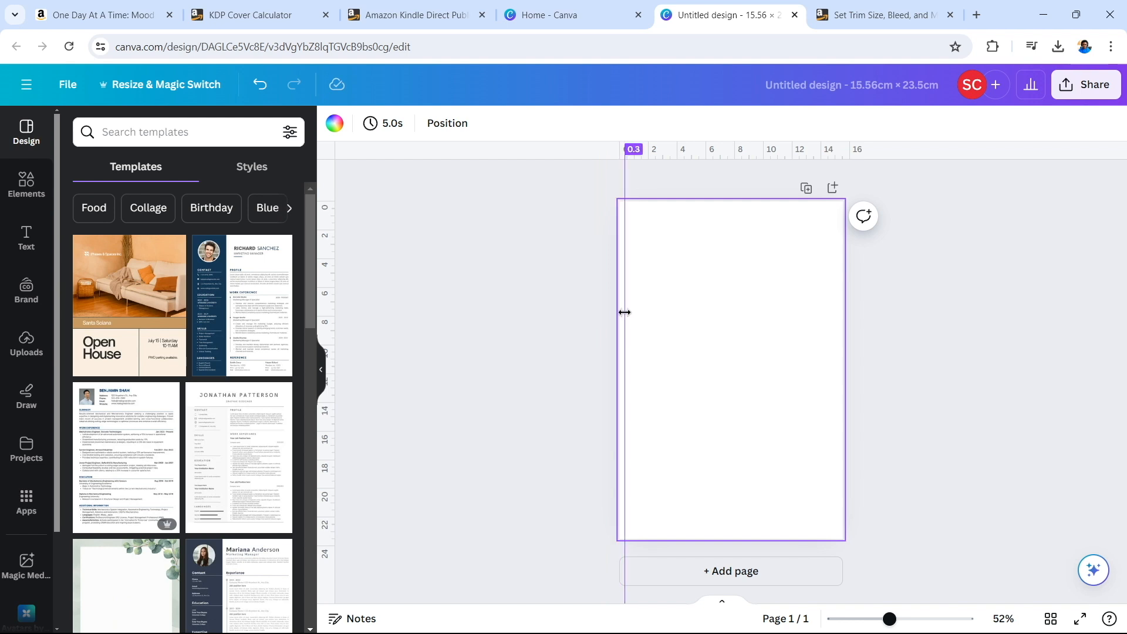
scroll(625, 312, "up", 5)
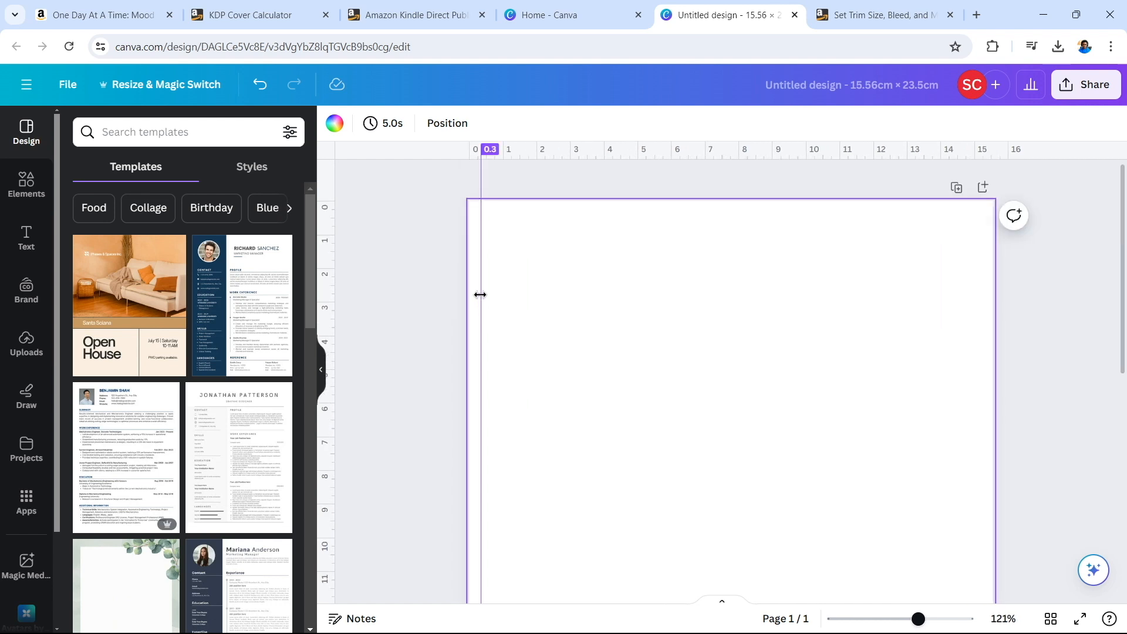
scroll(477, 170, "up", 4)
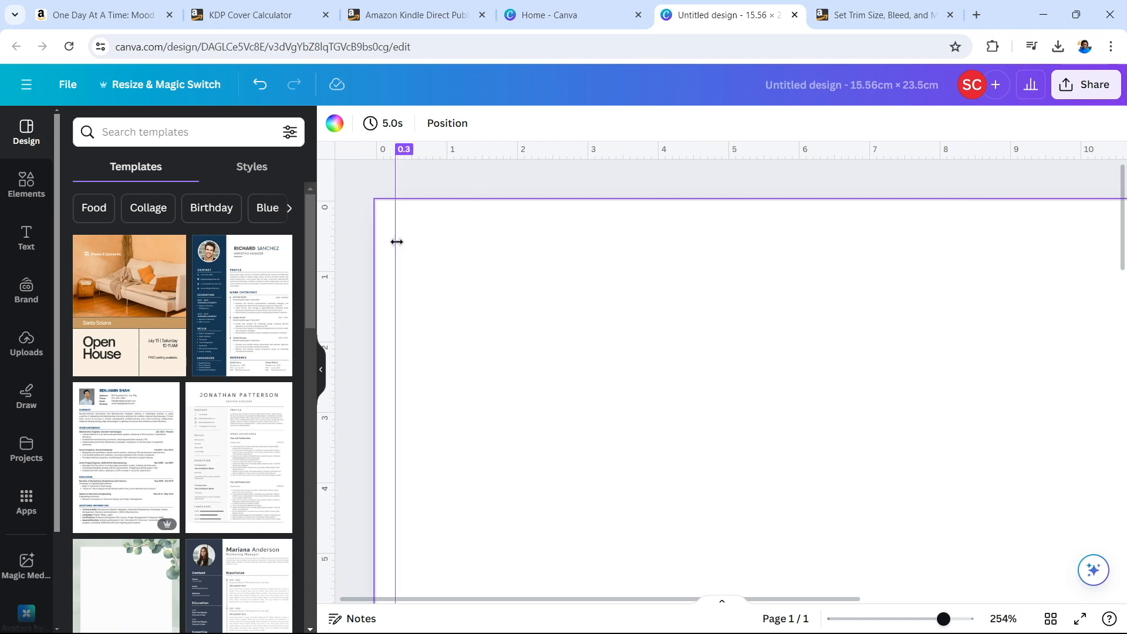
scroll(398, 241, "up", 3)
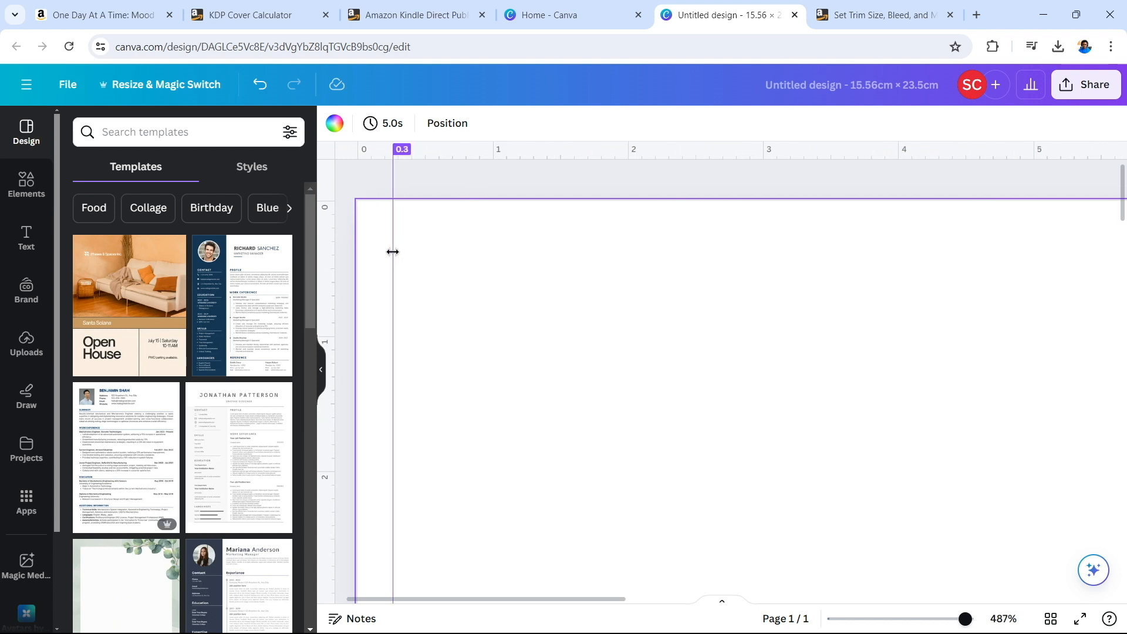
left_click_drag(393, 252, 403, 252)
scroll(403, 251, "down", 5, "ctrl")
scroll(435, 271, "down", 5, "ctrl")
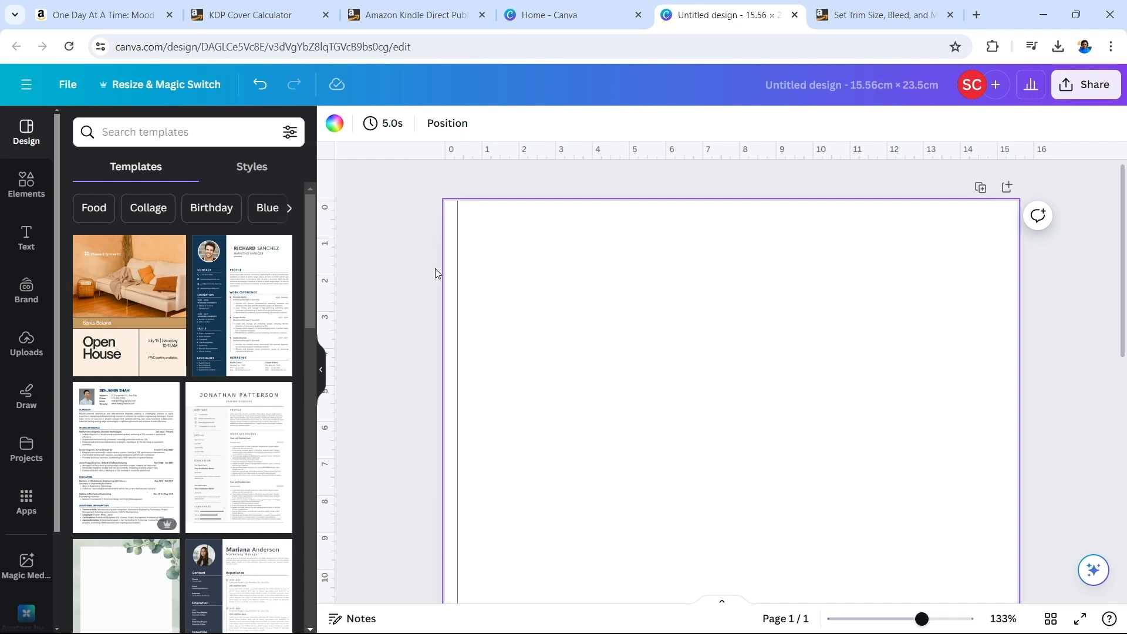
Step: Add a square shape, shrink it and fit it between the page's left edge and the vertical guide as a margin spacer
left_click(698, 176)
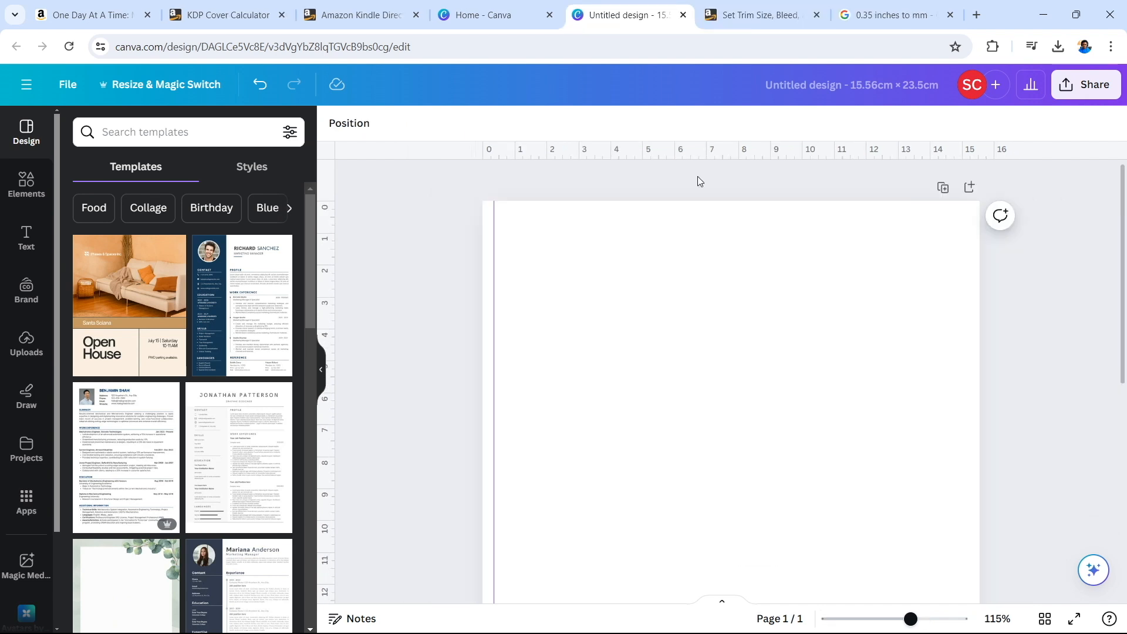
left_click(33, 191)
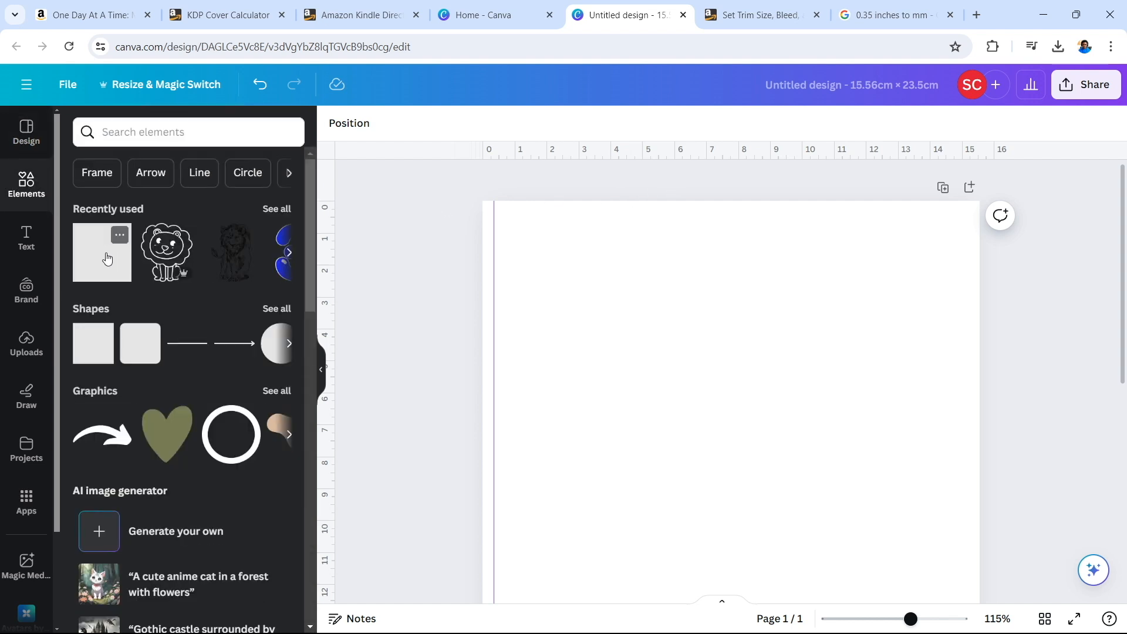
left_click_drag(107, 258, 601, 430)
left_click_drag(631, 515, 492, 373)
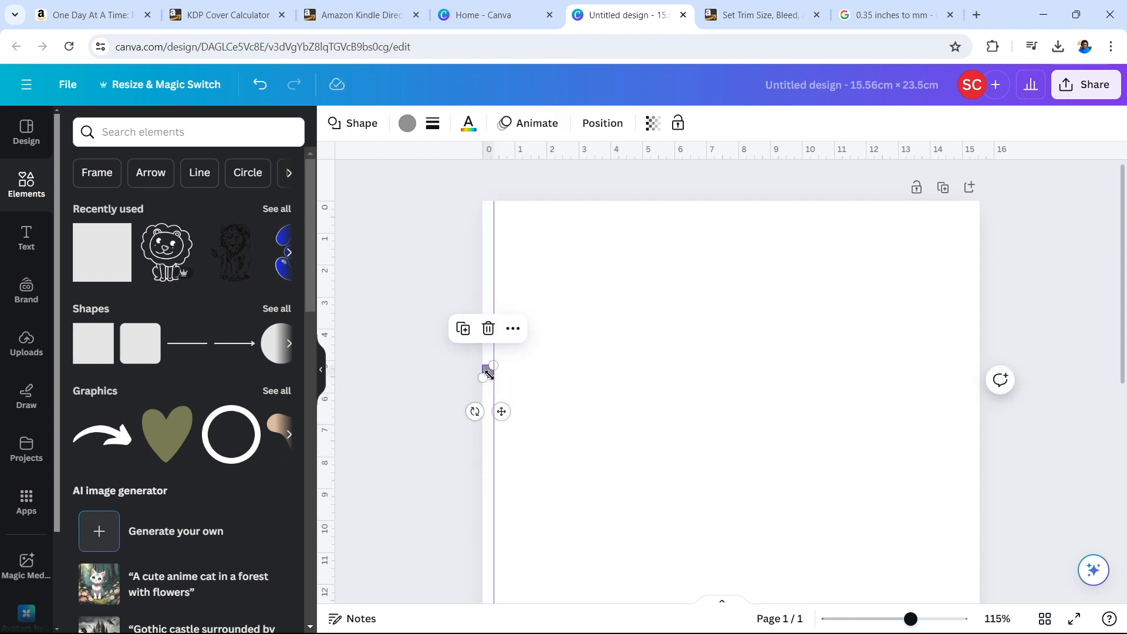
scroll(491, 380, "up", 3)
scroll(406, 377, "up", 5)
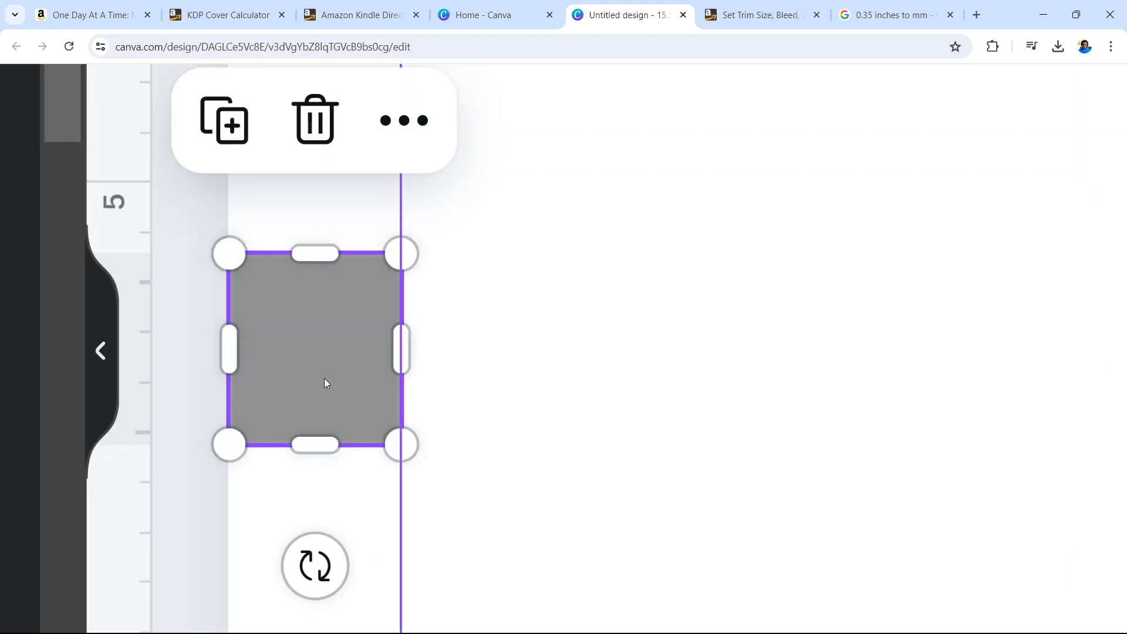
scroll(348, 370, "down", 5)
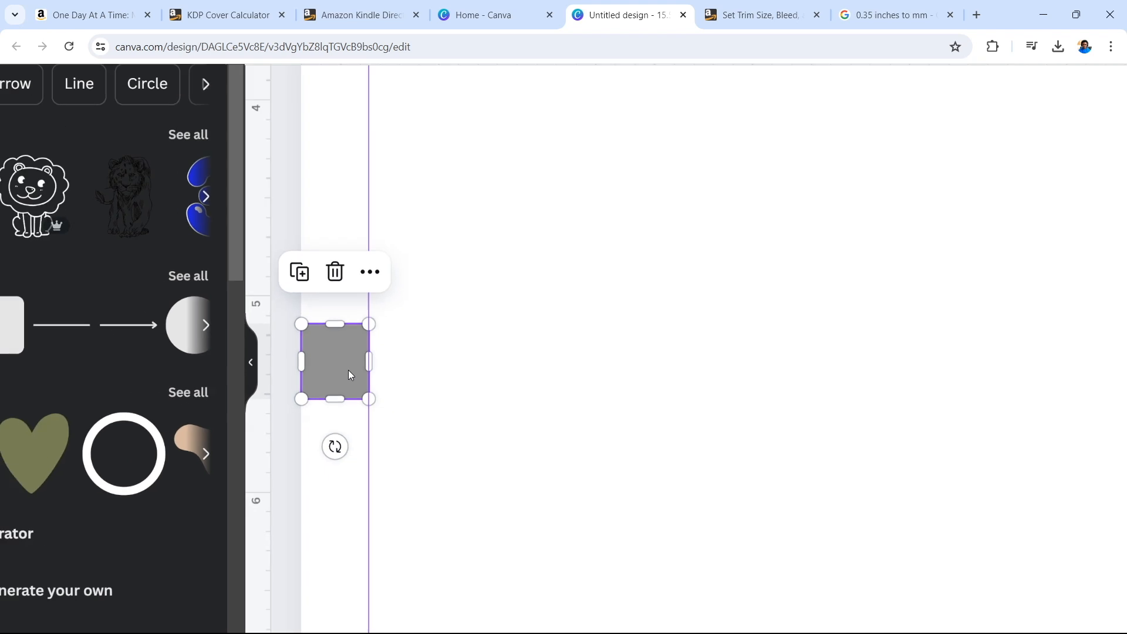
scroll(350, 374, "down", 10)
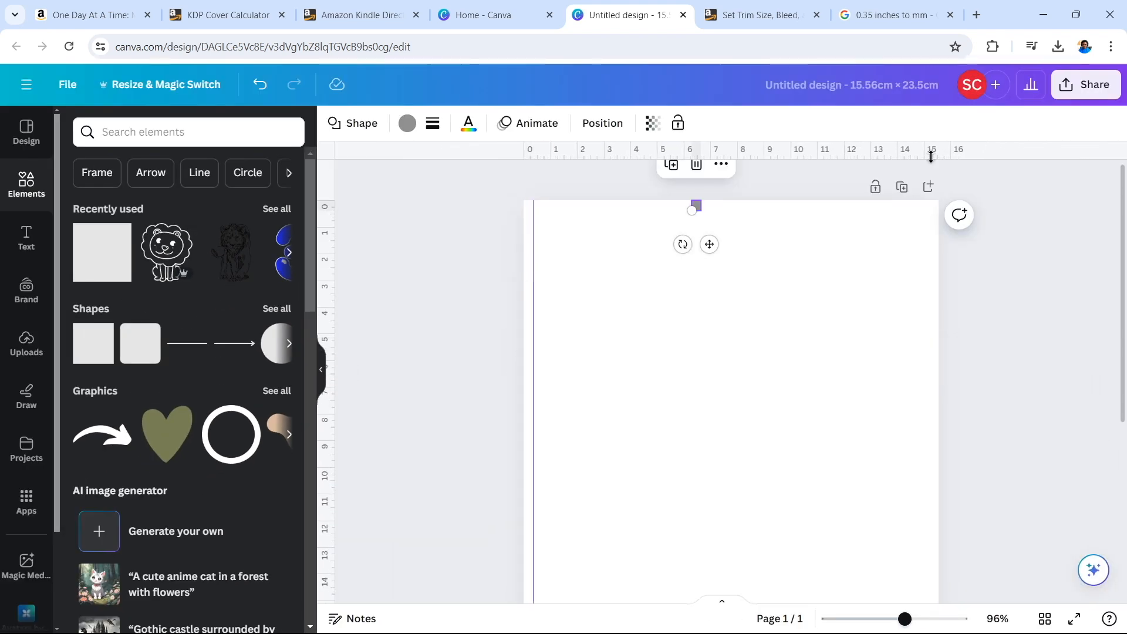
Step: Using the small square as a spacer, place guides inside the page's top, right and bottom edges, and delete the square
left_click_drag(931, 157, 916, 210)
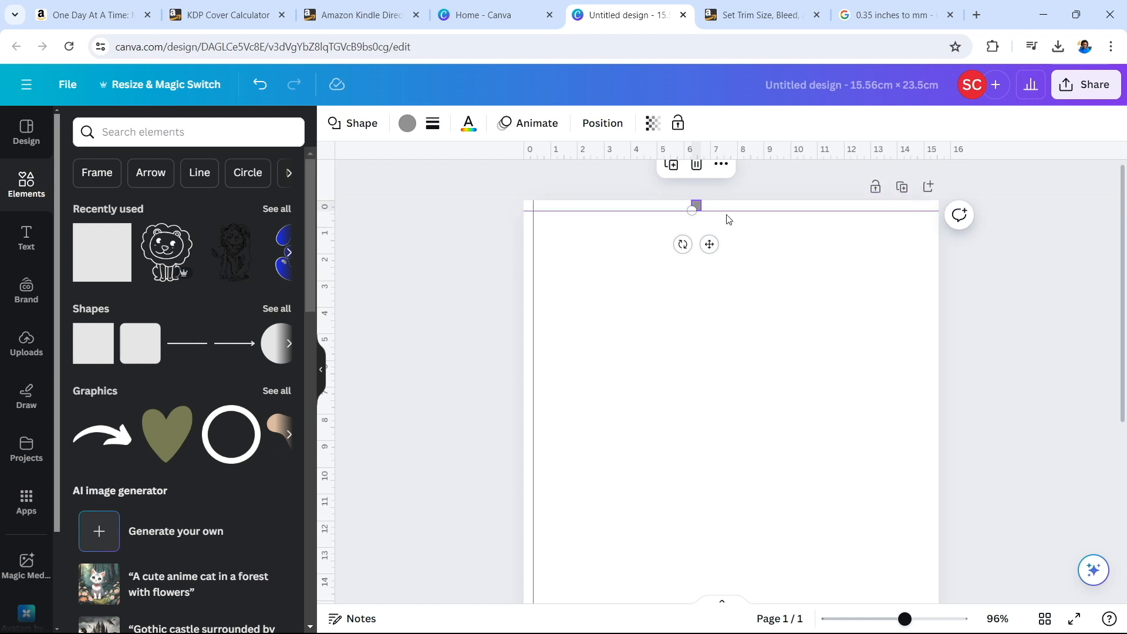
left_click_drag(709, 245, 951, 364)
left_click_drag(327, 428, 930, 437)
scroll(634, 156, "down", 5)
left_click_drag(635, 156, 635, 535)
scroll(723, 531, "up", 5, "ctrl")
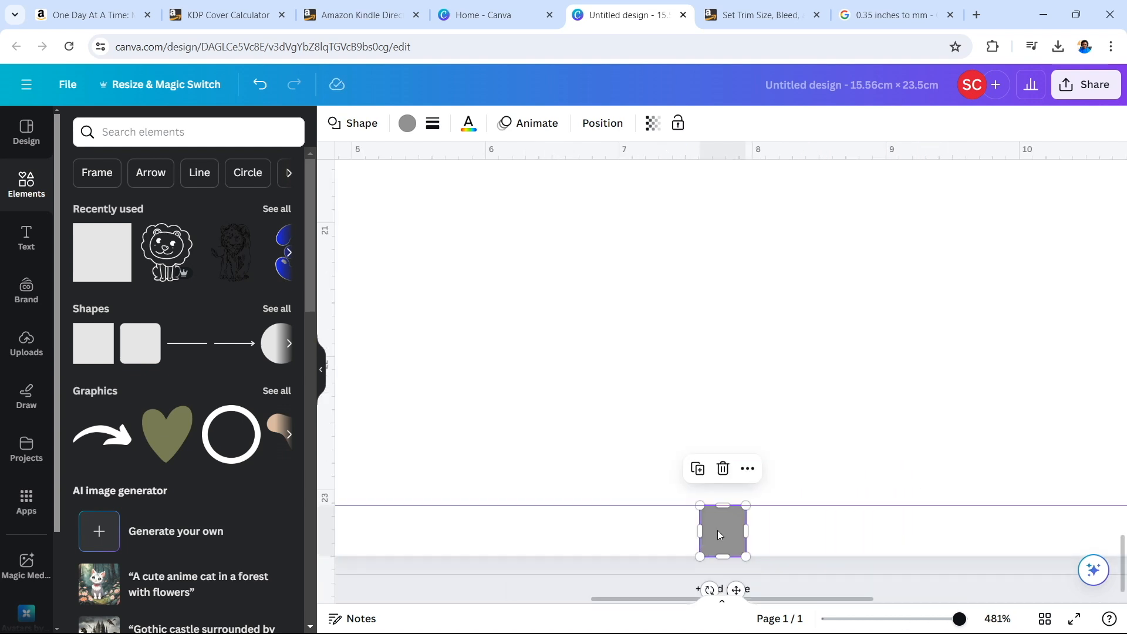
key("Delete")
scroll(681, 453, "down", 5, "ctrl")
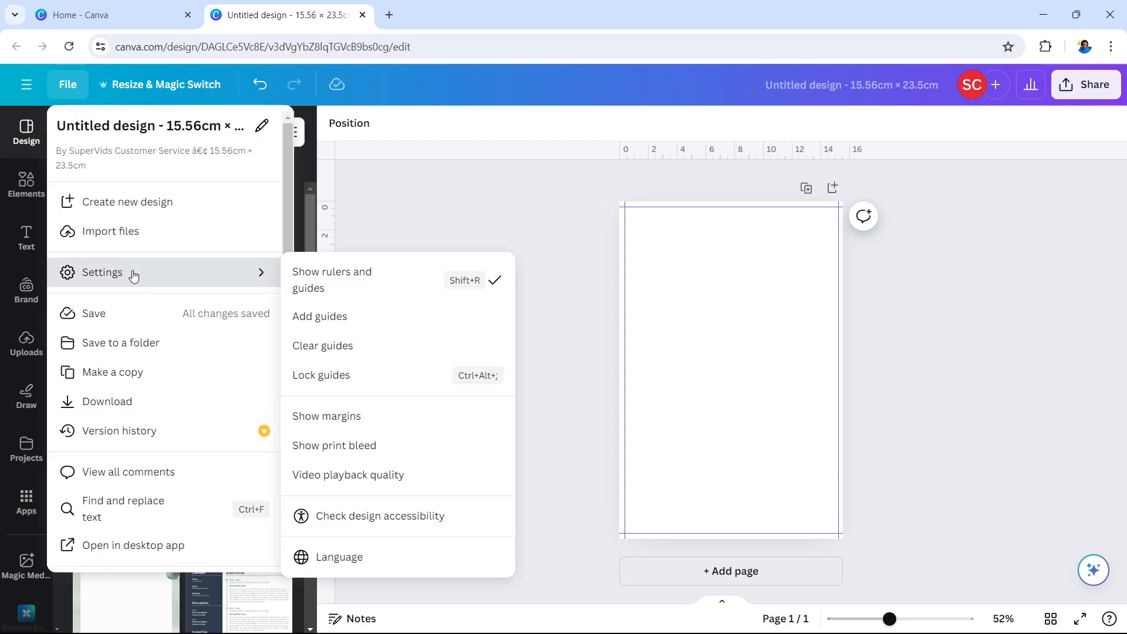
Step: Show the print bleed area around the page
left_click(369, 457)
scroll(634, 365, "up", 5)
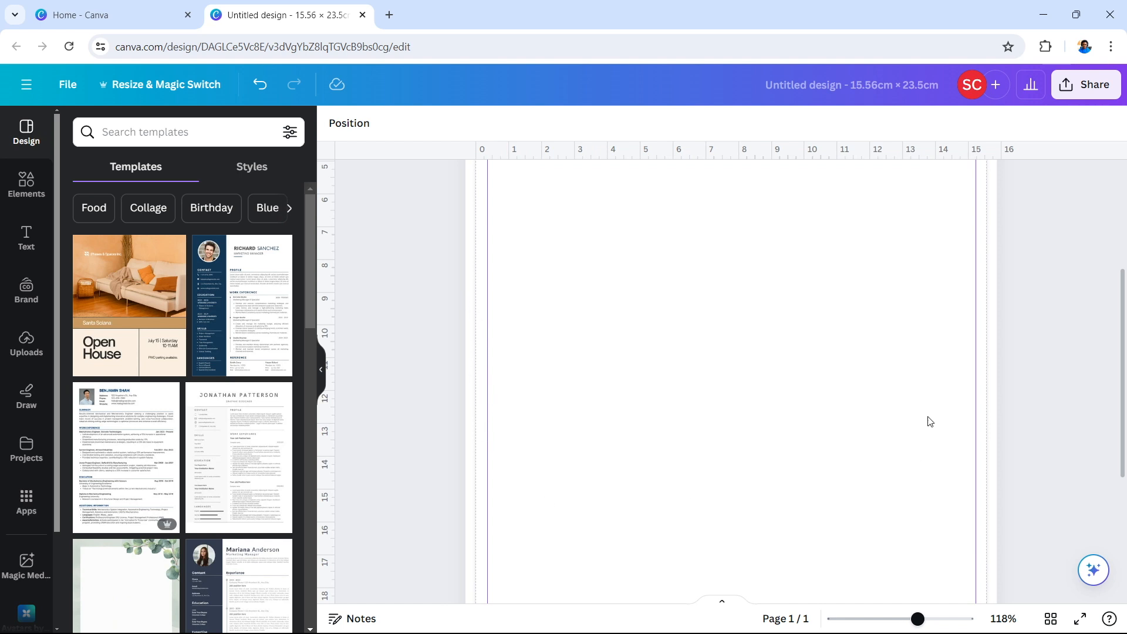
scroll(757, 391, "down", 4)
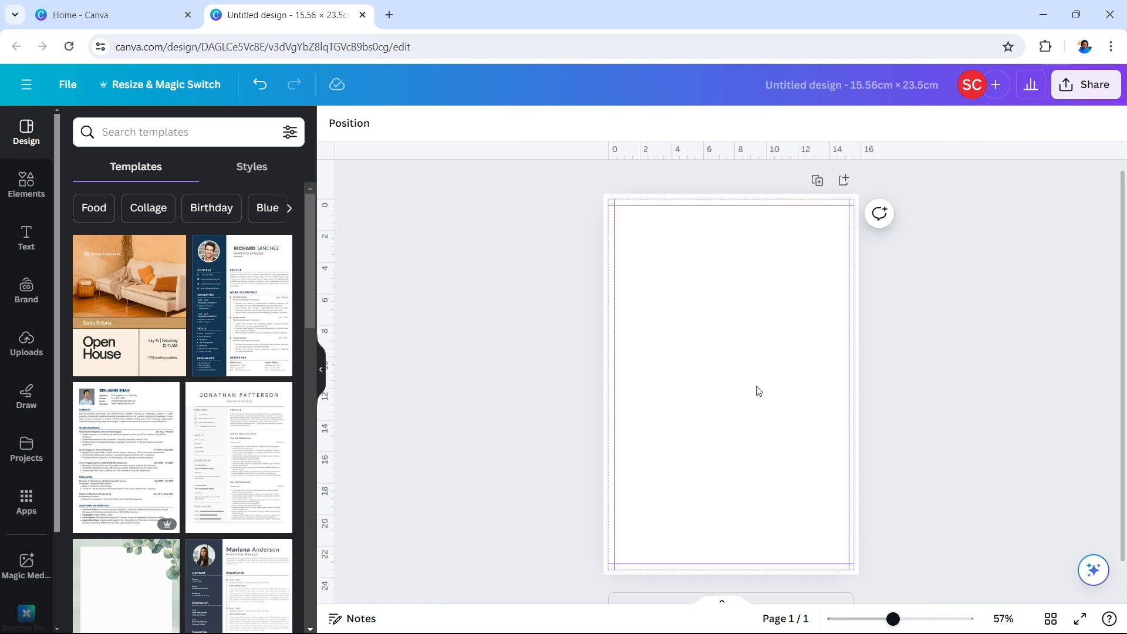
Step: Search the elements for LINES and add the solid straight line shape to the page
left_click(26, 183)
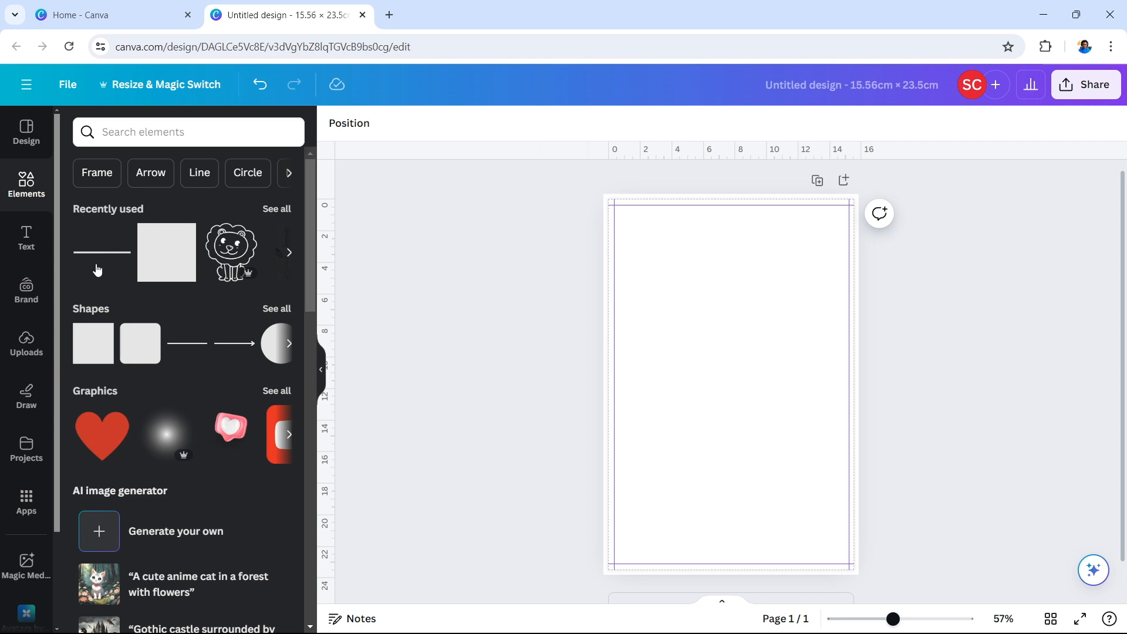
left_click(158, 133)
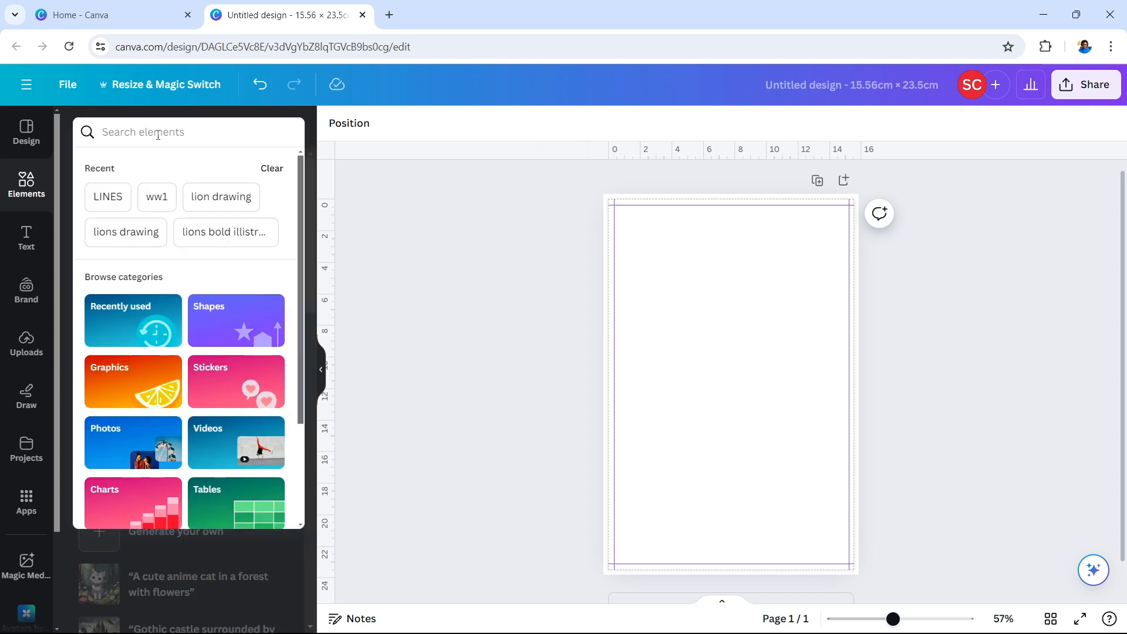
type("LINES")
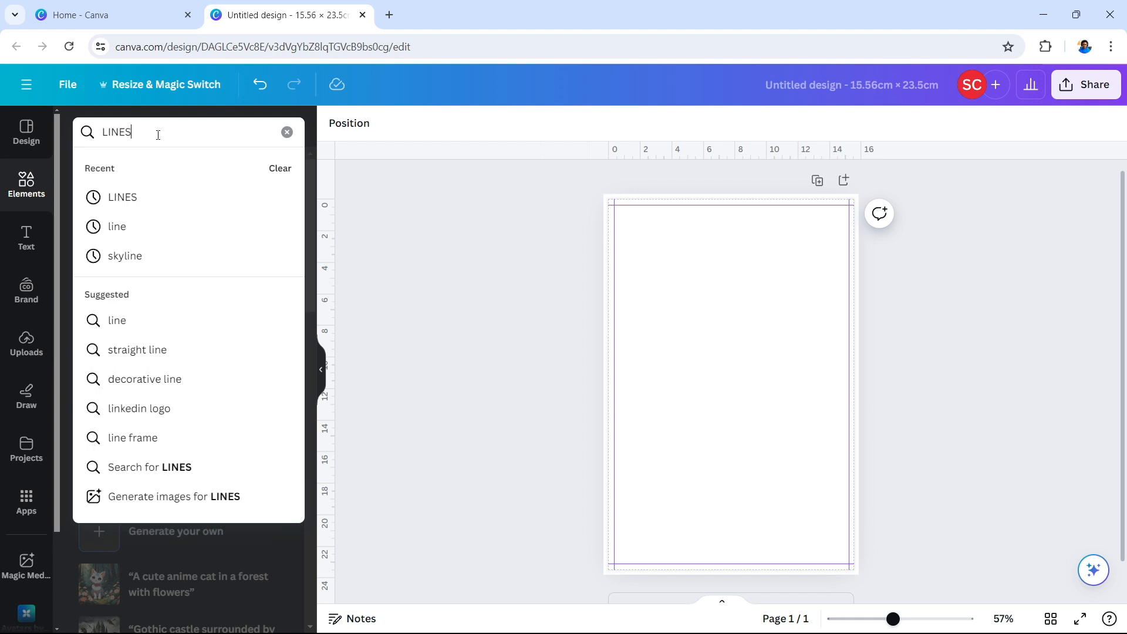
key("Return")
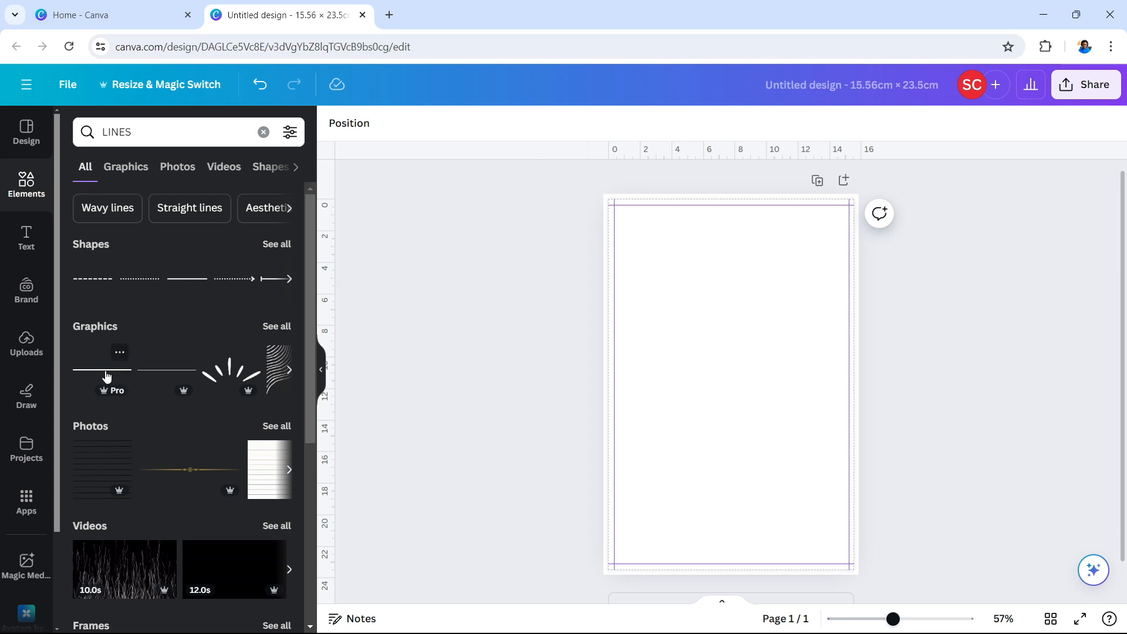
left_click(192, 279)
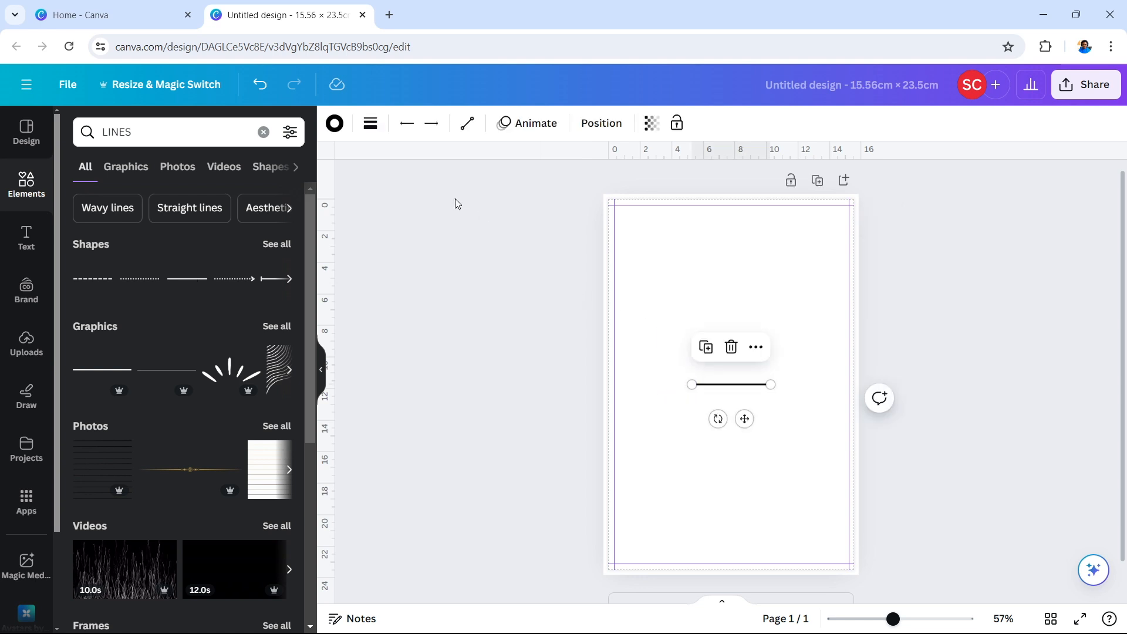
Step: Set the line weight to 1 and stretch the line horizontally past both side edges of the page
left_click(370, 133)
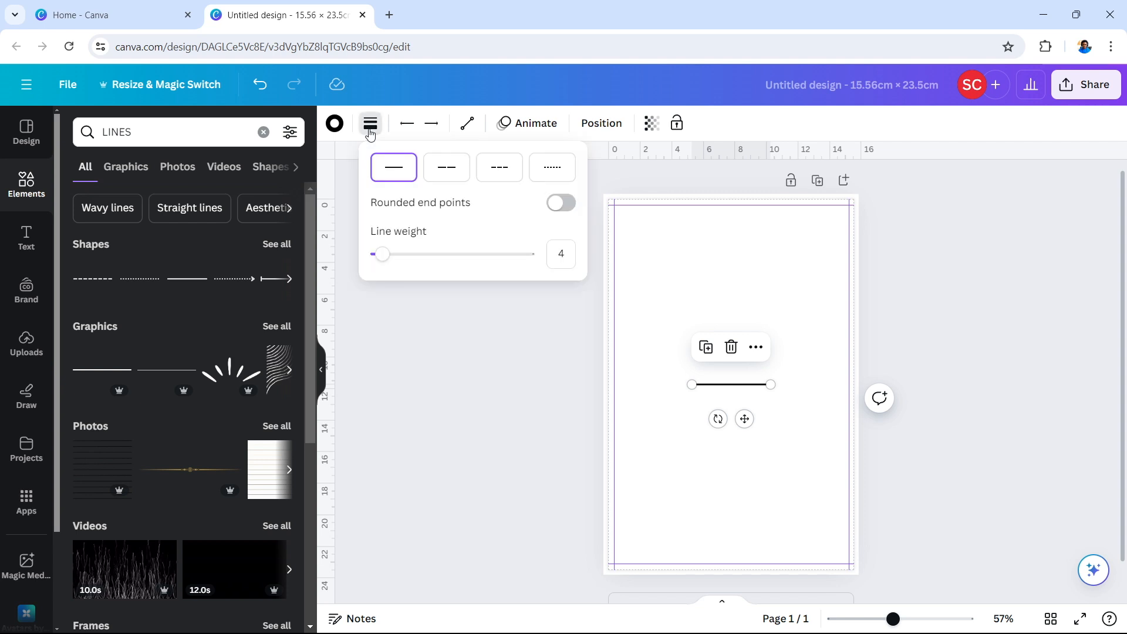
left_click_drag(386, 261, 376, 262)
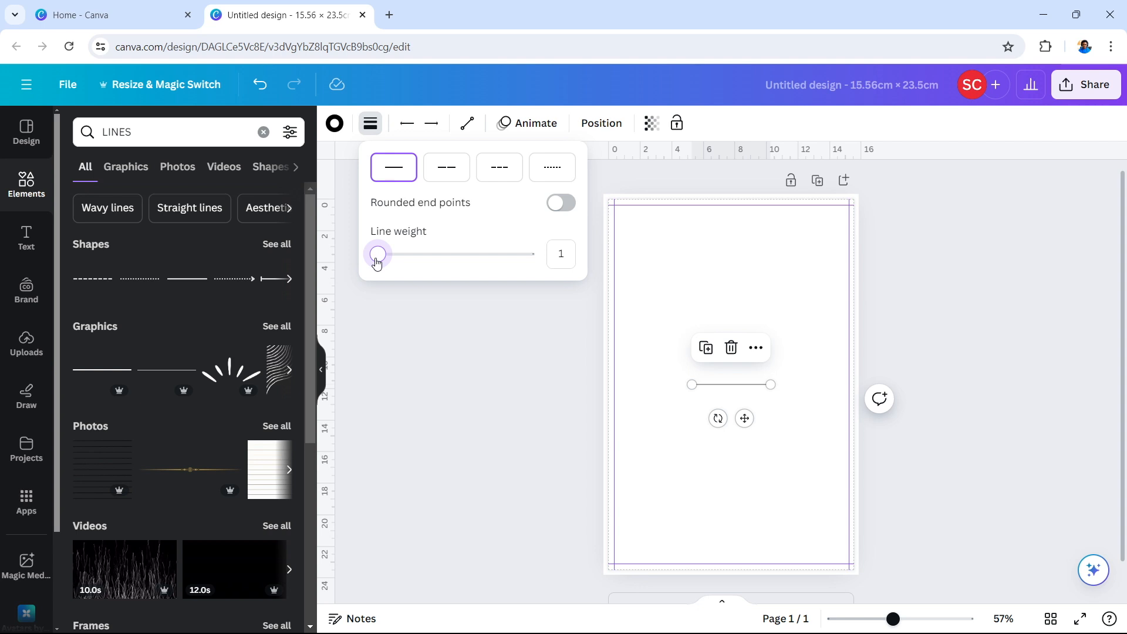
left_click_drag(692, 385, 596, 385)
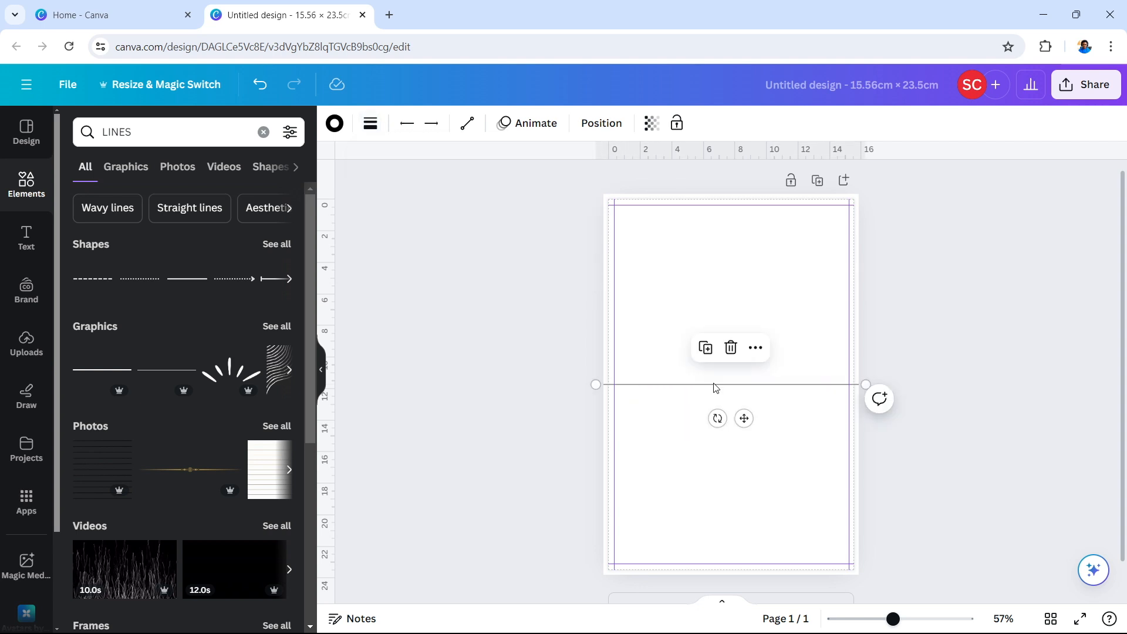
Step: Copy the line and paste it repeatedly until the copies reach the lower part of the page
left_click(757, 350)
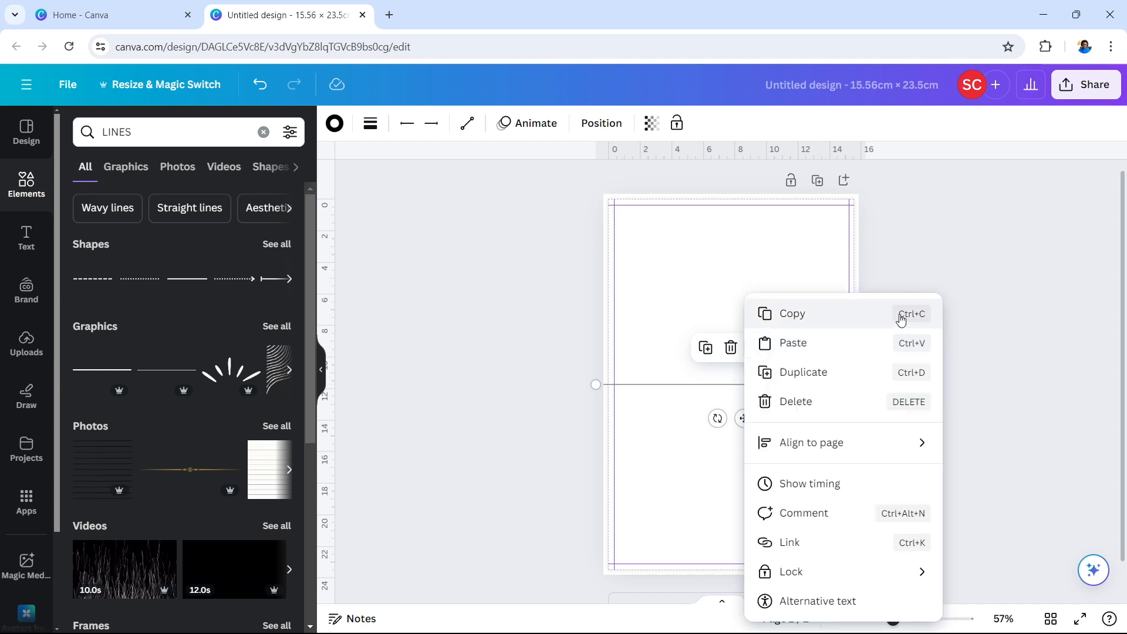
left_click(910, 343)
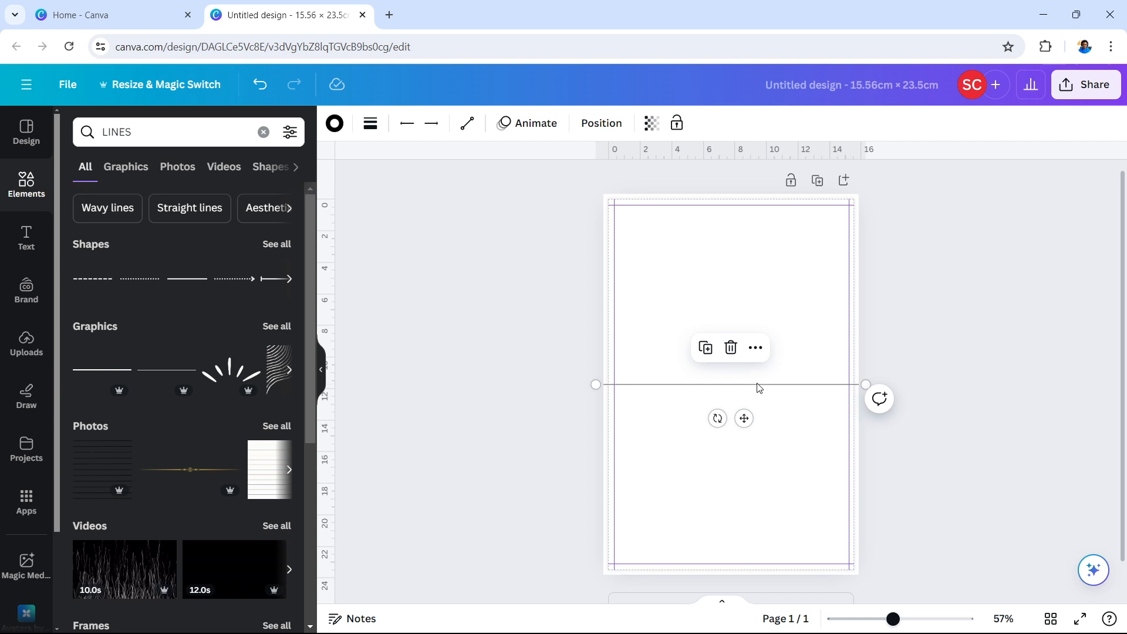
key("ctrl+v")
key("ctrl+v")
key("ctrl+v")
key("ctrl+v")
key("ctrl+v")
key("ctrl+v")
key("ctrl+v")
key("ctrl+v")
key("ctrl+v")
key("ctrl+v")
key("ctrl+v")
key("ctrl+v")
key("ctrl+v")
key("ctrl+v")
key("ctrl+v")
key("ctrl+v")
key("ctrl+v")
key("ctrl+v")
key("ctrl+v")
key("ctrl+v")
key("ctrl+v")
key("ctrl+v")
key("ctrl+v")
key("ctrl+v")
key("ctrl+v")
key("ctrl+v")
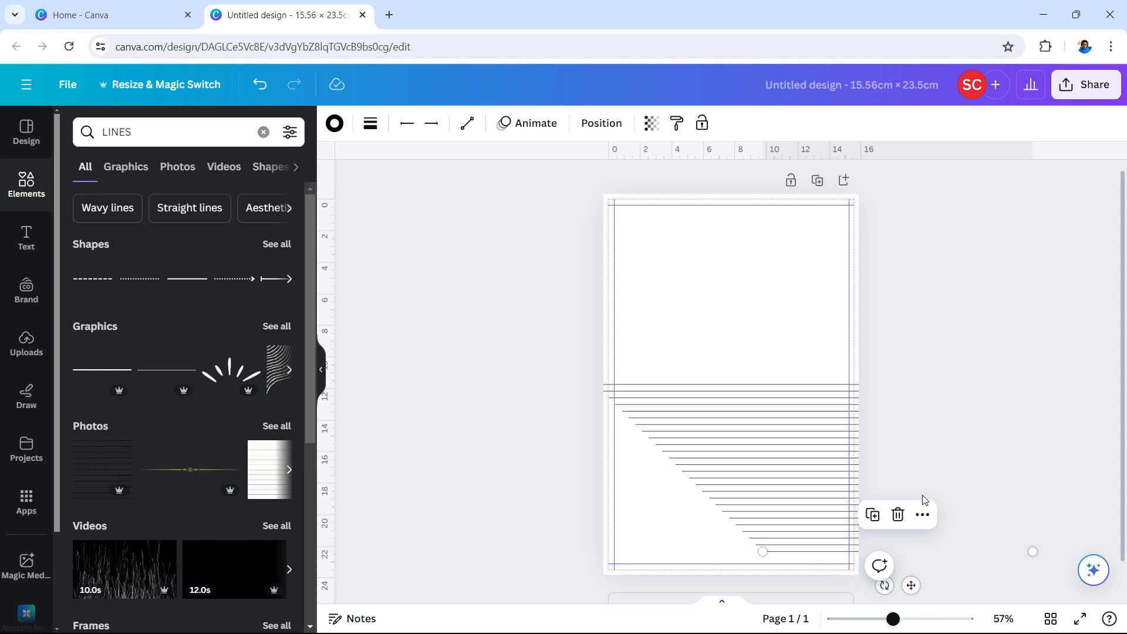
Step: Select all the lines, tidy them up into an evenly spaced stack and group them
key("ctrl+a")
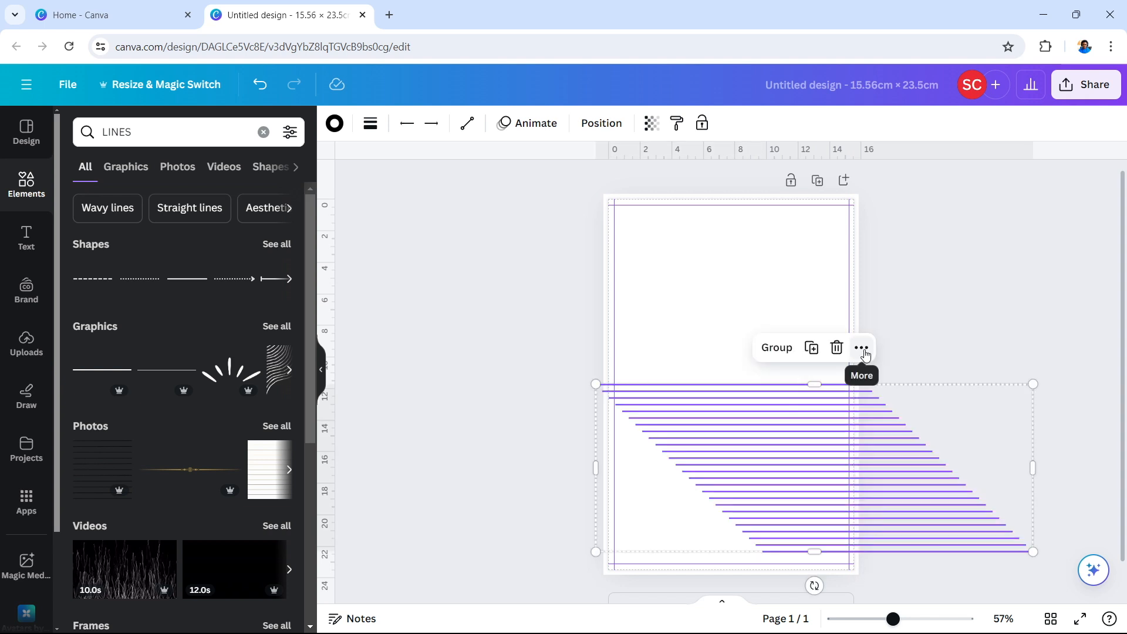
left_click(863, 350)
mouse_move(994, 441)
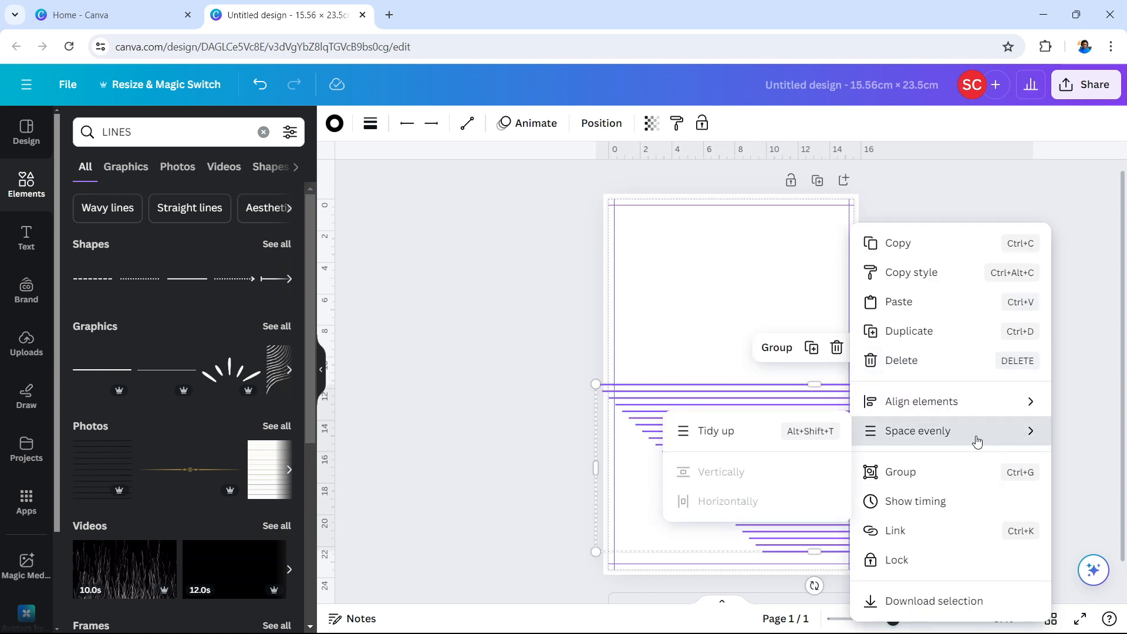
left_click(787, 441)
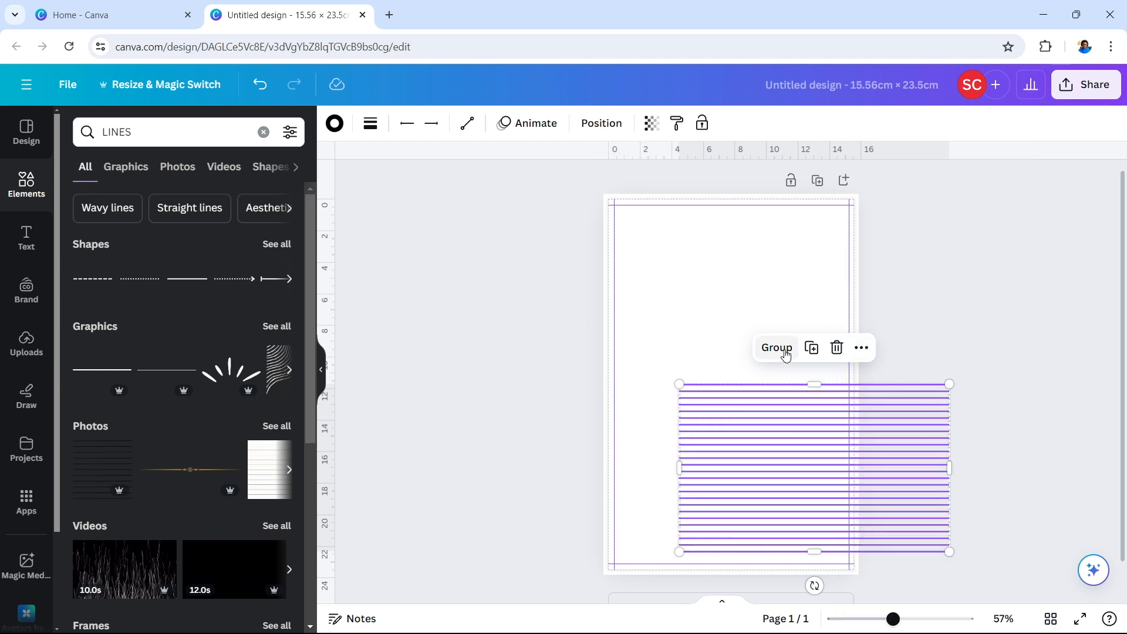
left_click(787, 354)
Step: Enlarge the stack of lines and centre it on the page, with the lines running past both side edges
left_click_drag(680, 384, 415, 221)
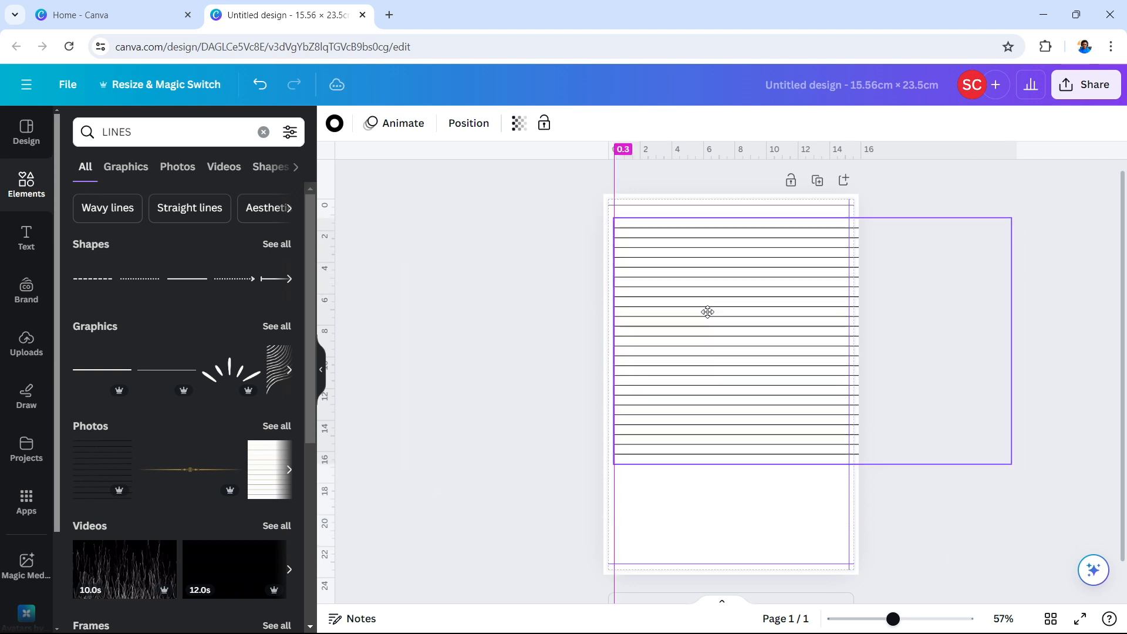
left_click_drag(708, 312, 639, 341)
left_click(707, 210)
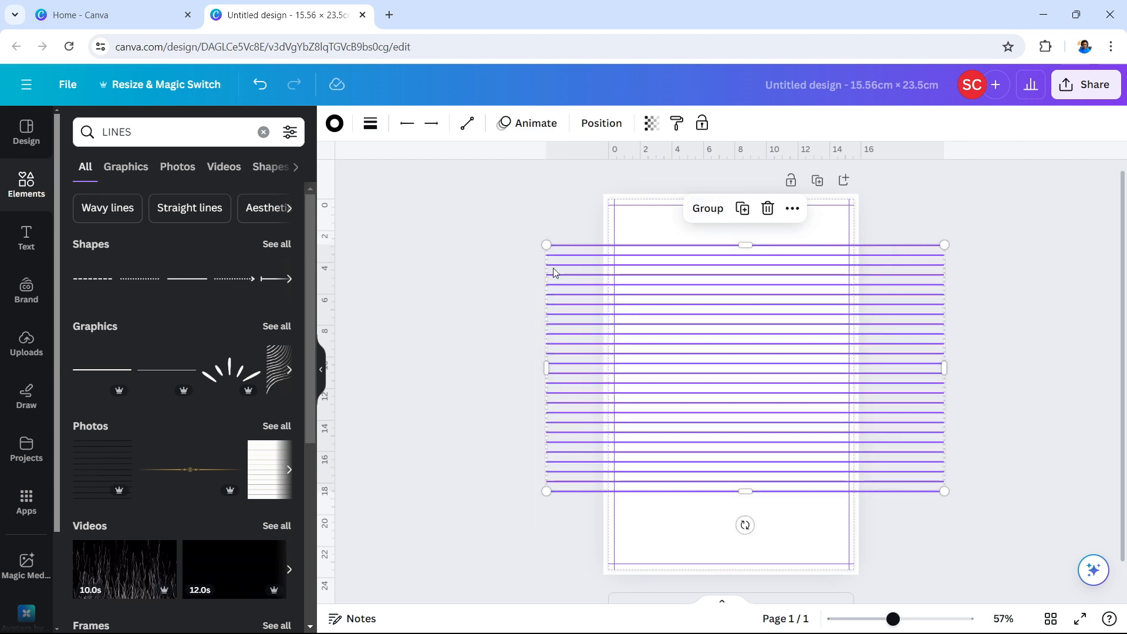
left_click_drag(944, 490, 851, 470)
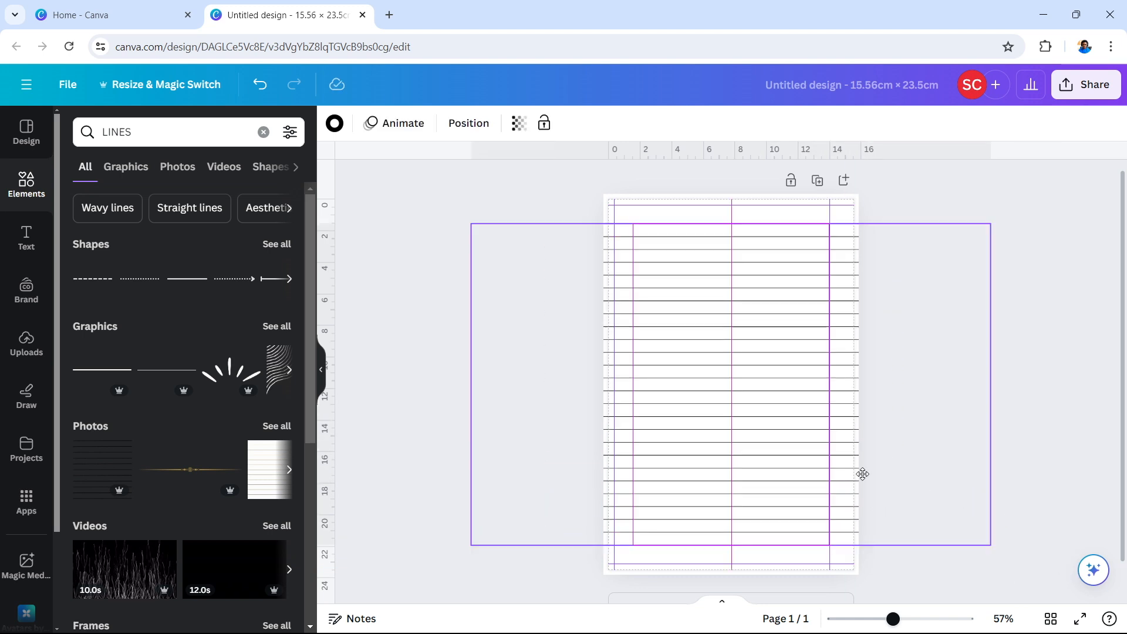
left_click_drag(862, 474, 863, 475)
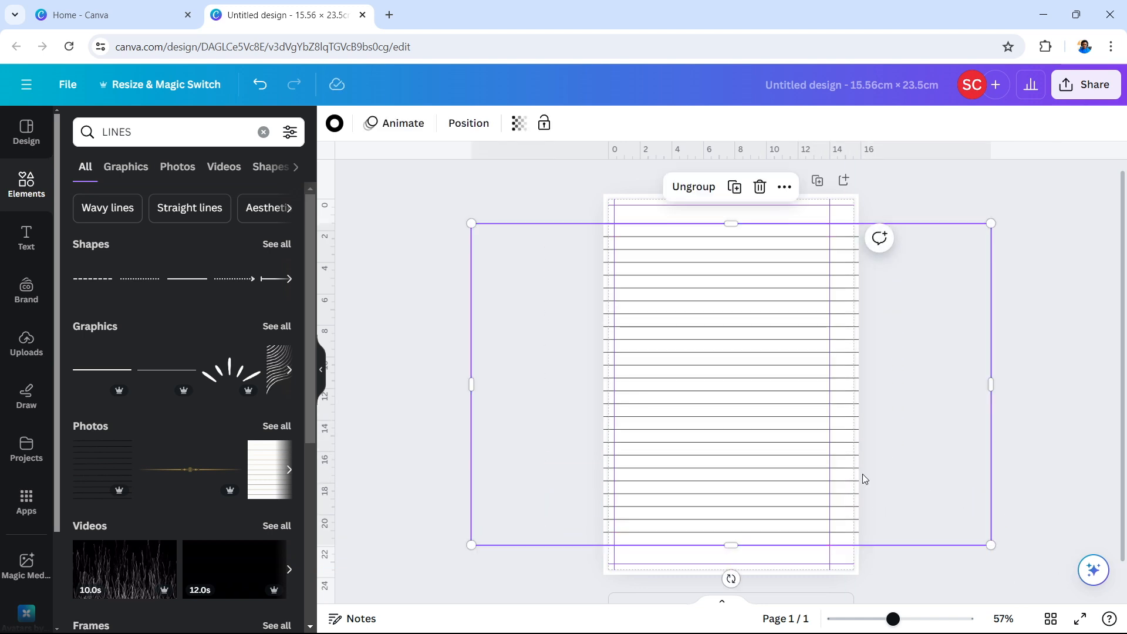
Step: Align the line group to the page's left and adjust it until the lines fill the page between the upper and lower guides
left_click(785, 188)
mouse_move(871, 357)
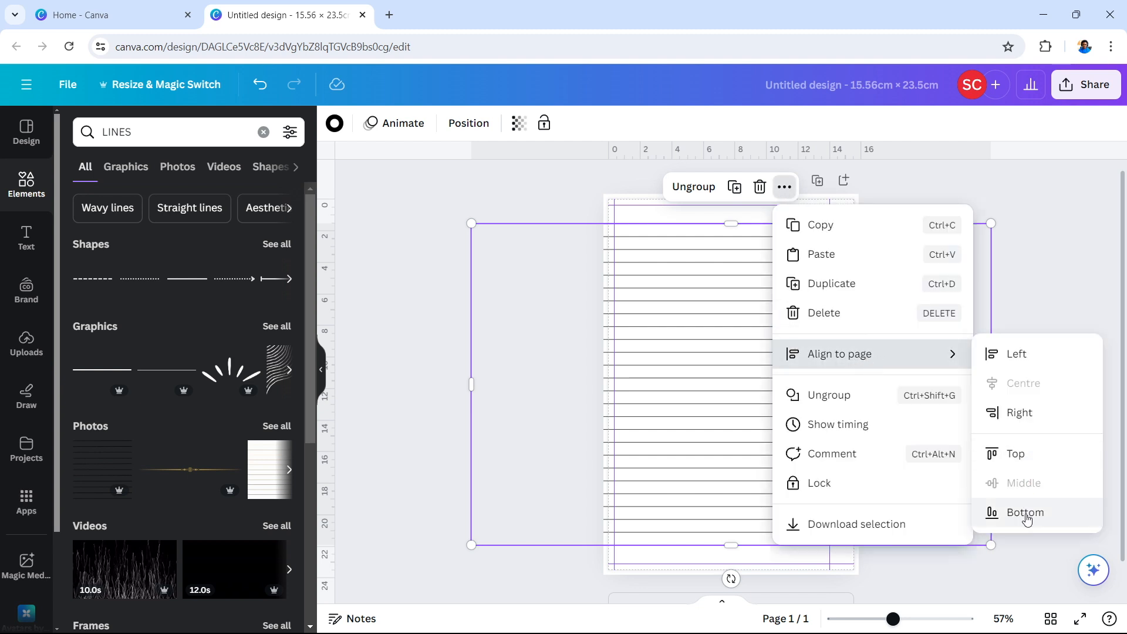
left_click(1016, 354)
left_click_drag(672, 320, 626, 320)
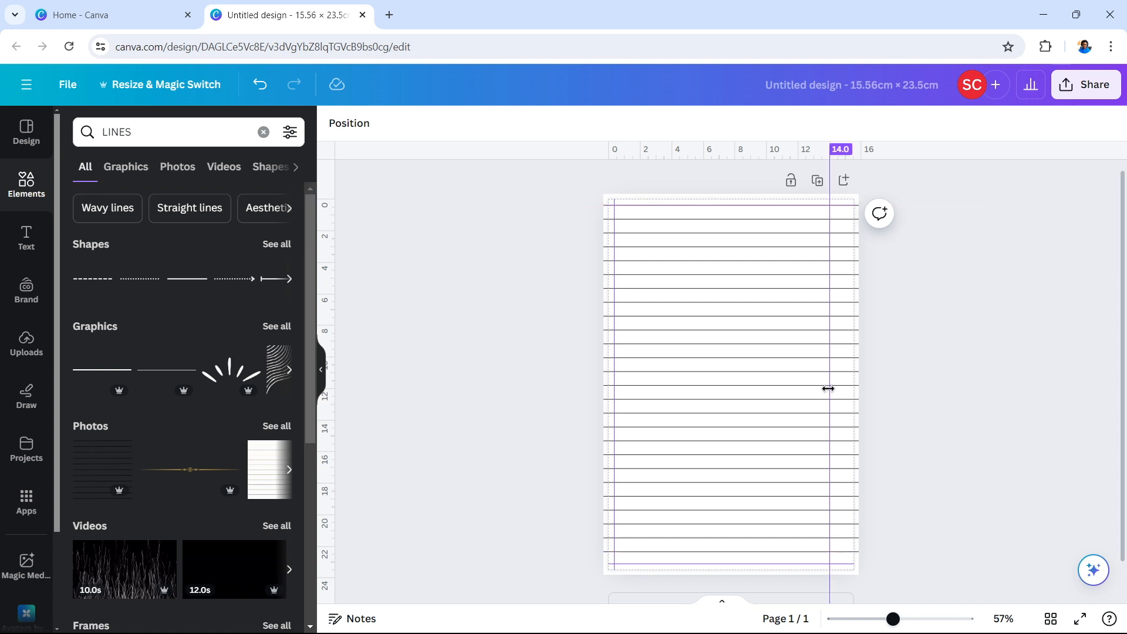
scroll(552, 434, "up", 3)
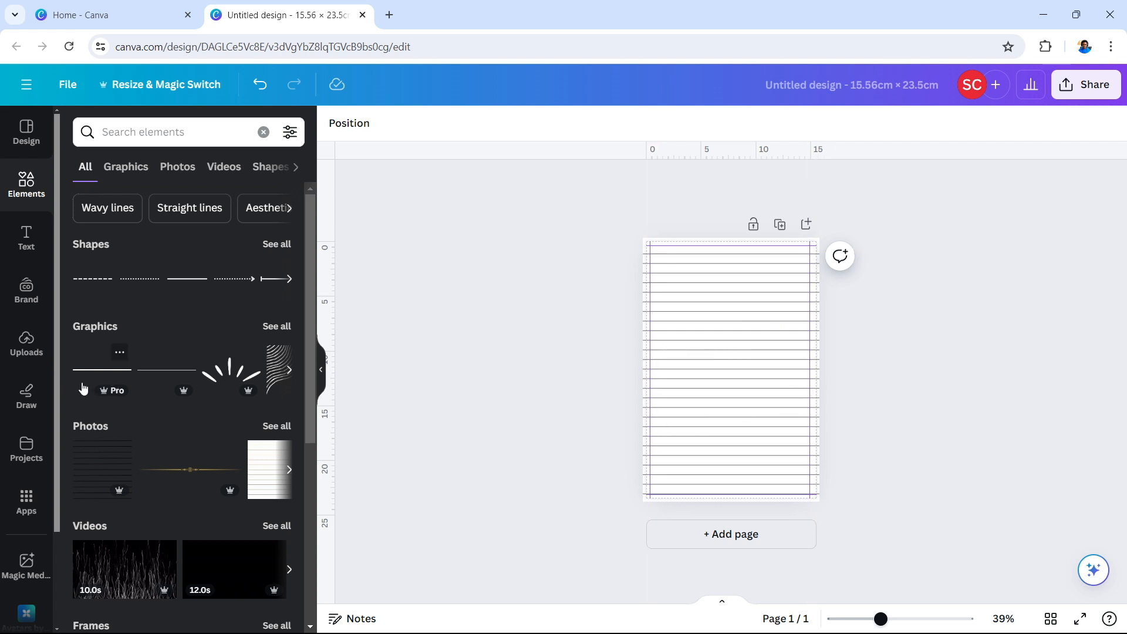
Step: Add an uploaded photo to the lined page and enlarge it across the page's full width into the bleed
left_click(30, 342)
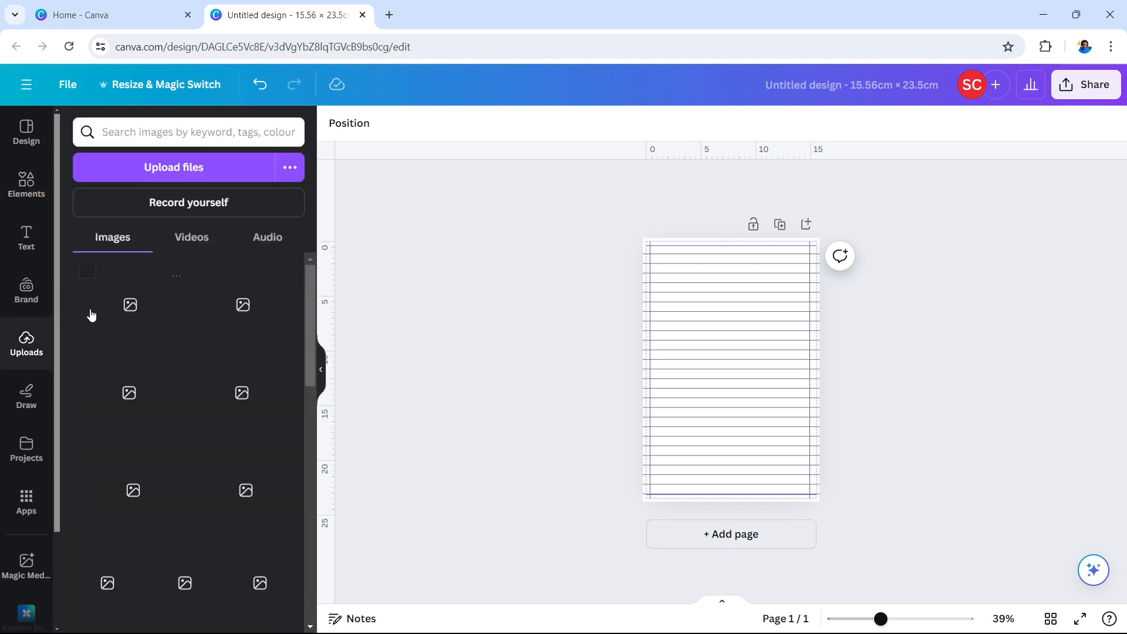
left_click(238, 370)
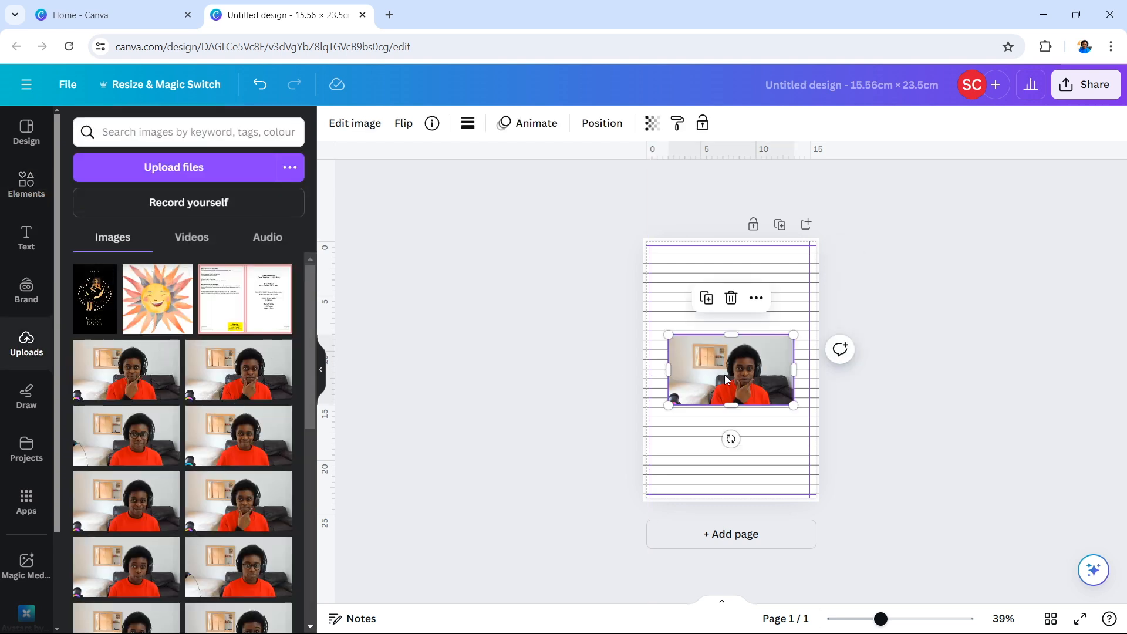
left_click_drag(726, 379, 699, 359)
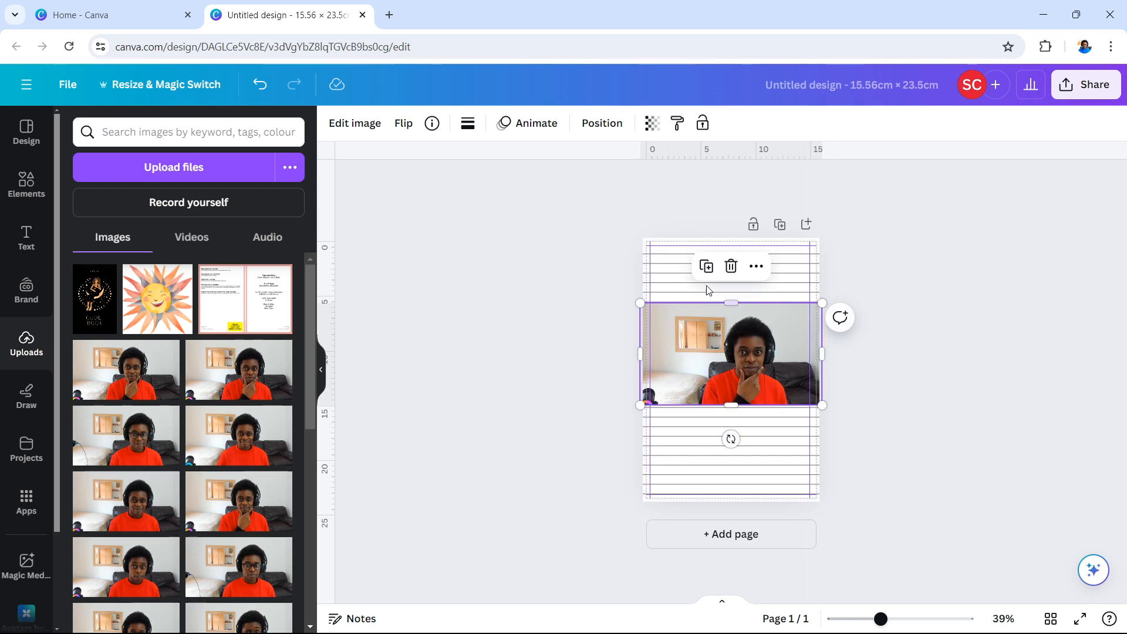
Step: Adjust the photo's size and try a lower opacity, keeping its sides extended past the page edges into the bleed
scroll(707, 288, "up", 5)
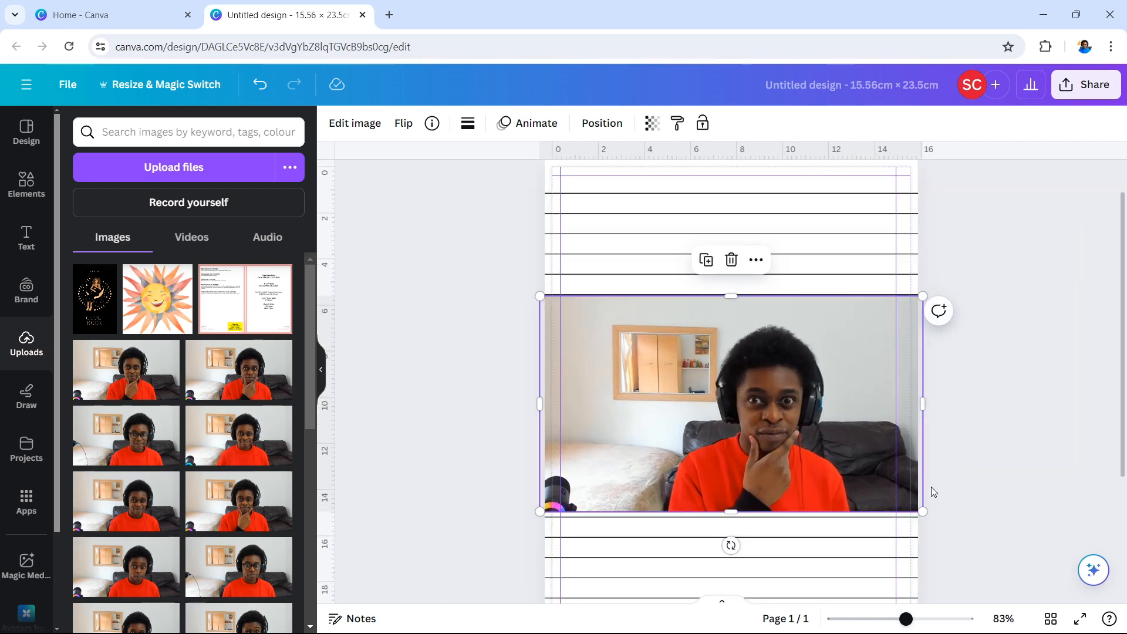
left_click_drag(923, 511, 903, 493)
left_click_drag(902, 493, 923, 510)
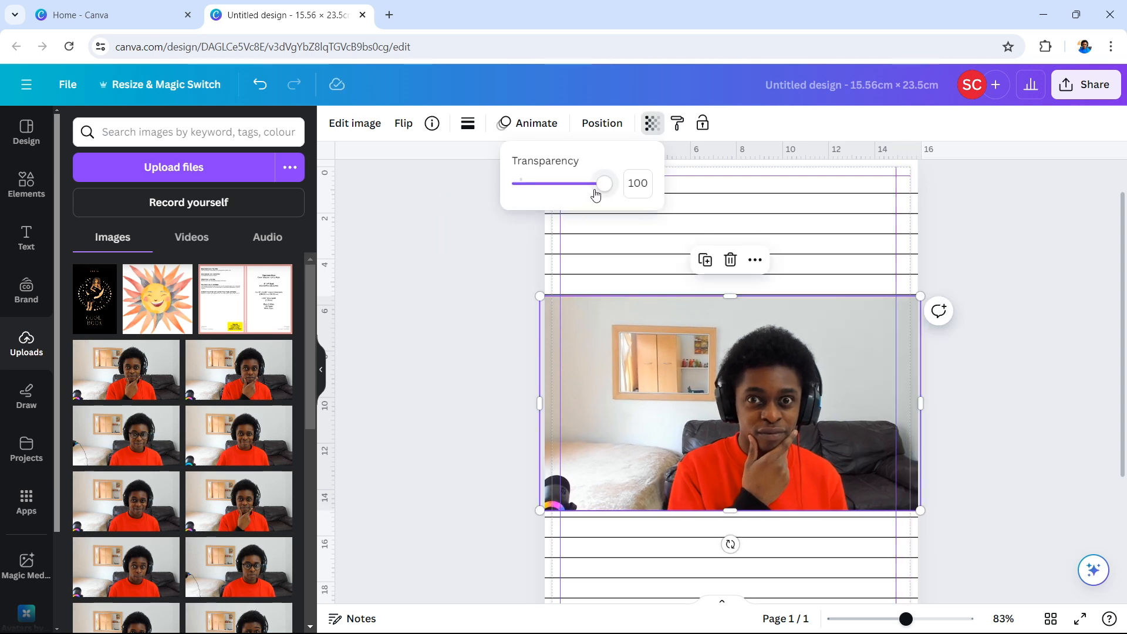
left_click_drag(598, 190, 571, 194)
mouse_move(729, 510)
left_mouse_down()
mouse_move(732, 496)
mouse_move(715, 511)
left_mouse_up()
scroll(732, 496, "up", 5)
scroll(715, 510, "down", 5)
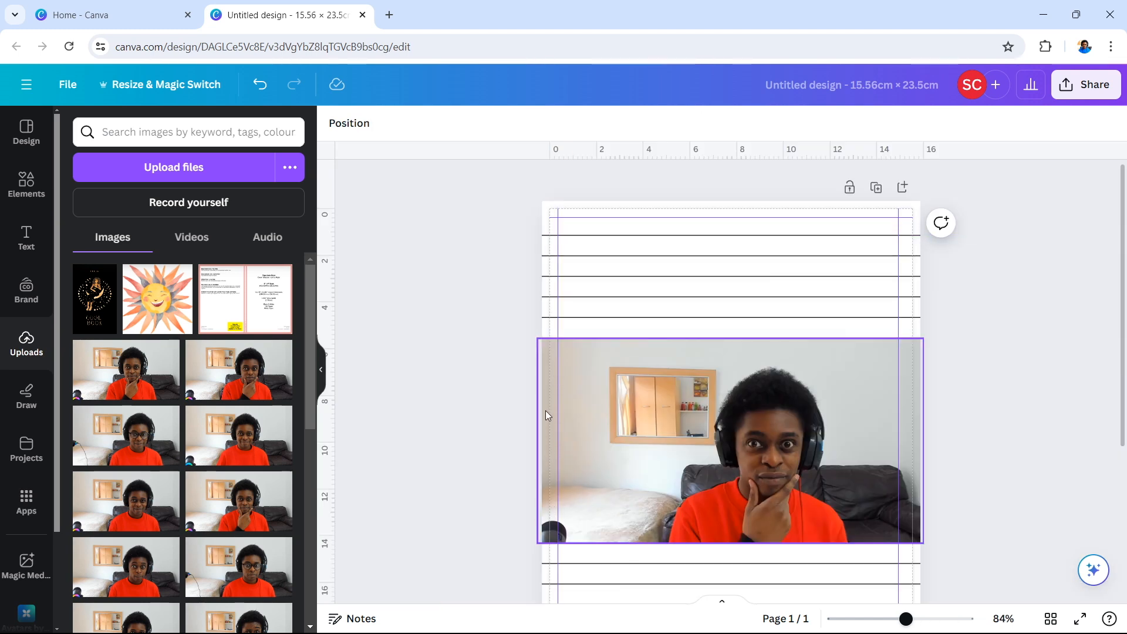
scroll(544, 351, "down", 3)
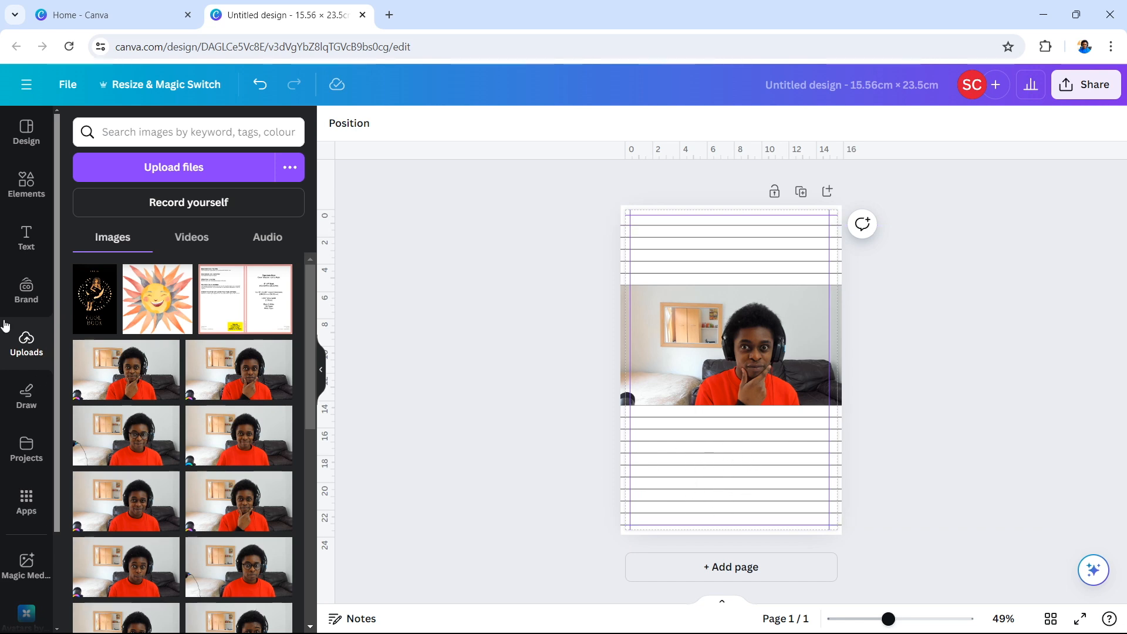
Step: Search the elements for "flower illustration" and add the line-drawn flower graphic with two large blooms to the lined page
left_click(27, 183)
left_click(170, 134)
type("lLLUSTR")
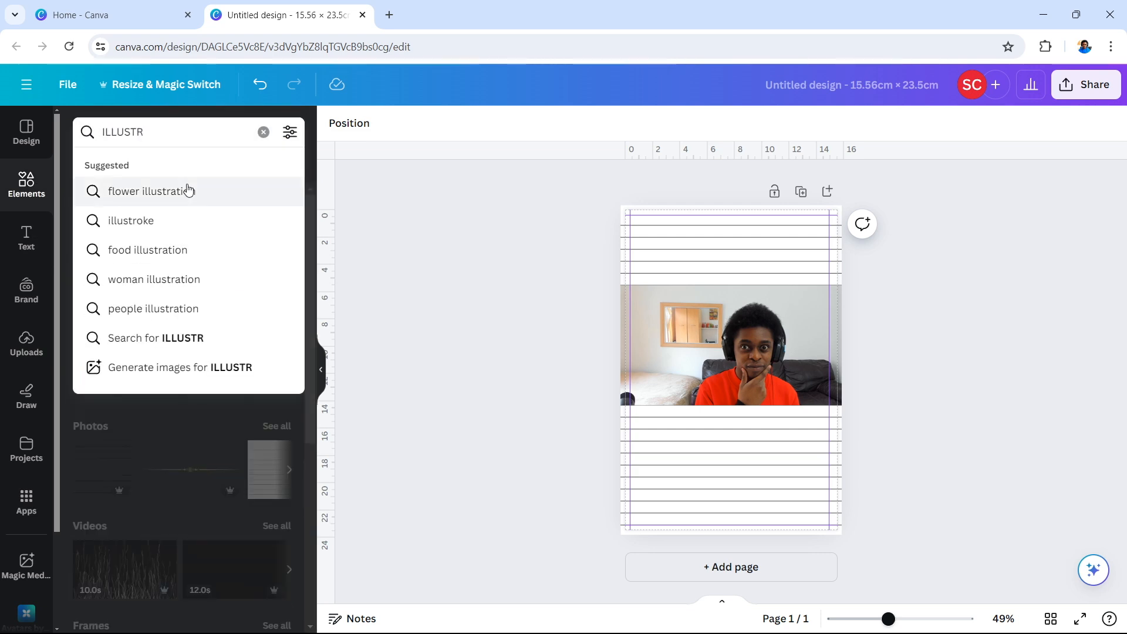
left_click(188, 191)
left_click(168, 285)
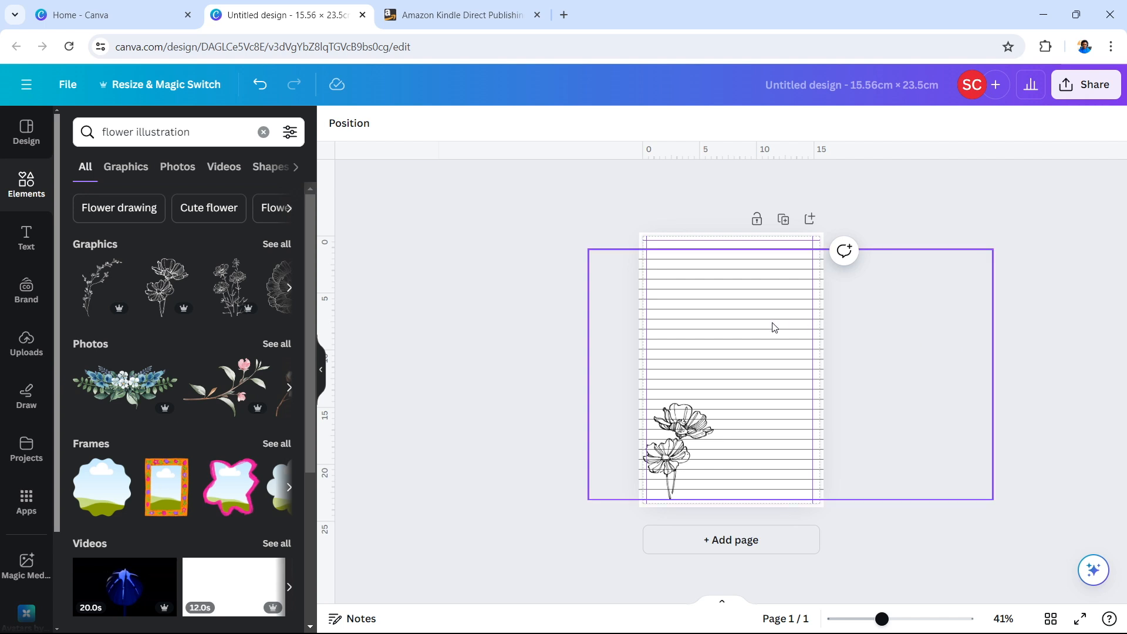
Step: Set the transparency of a single line in the upper part of the page's line group to 55
left_click(773, 328)
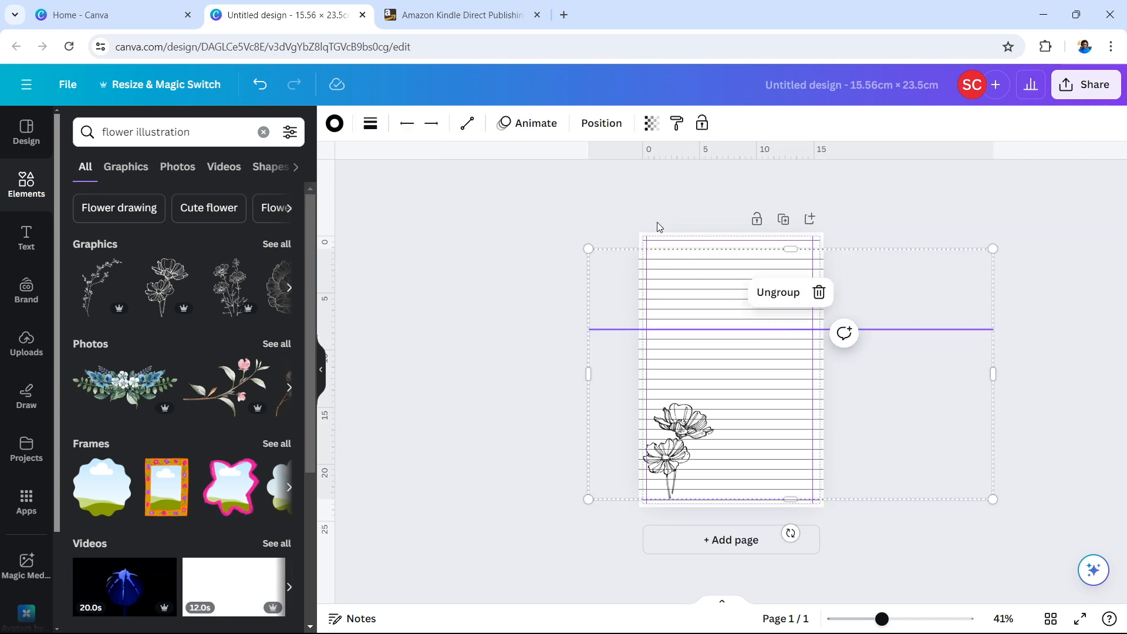
left_click(652, 124)
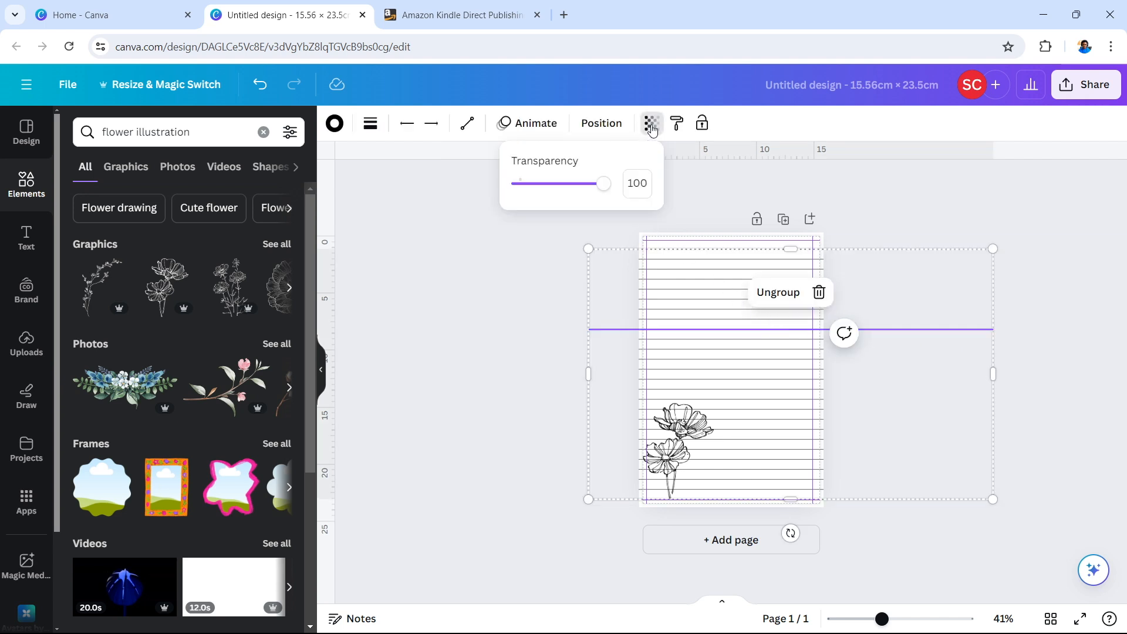
left_click_drag(610, 185, 566, 193)
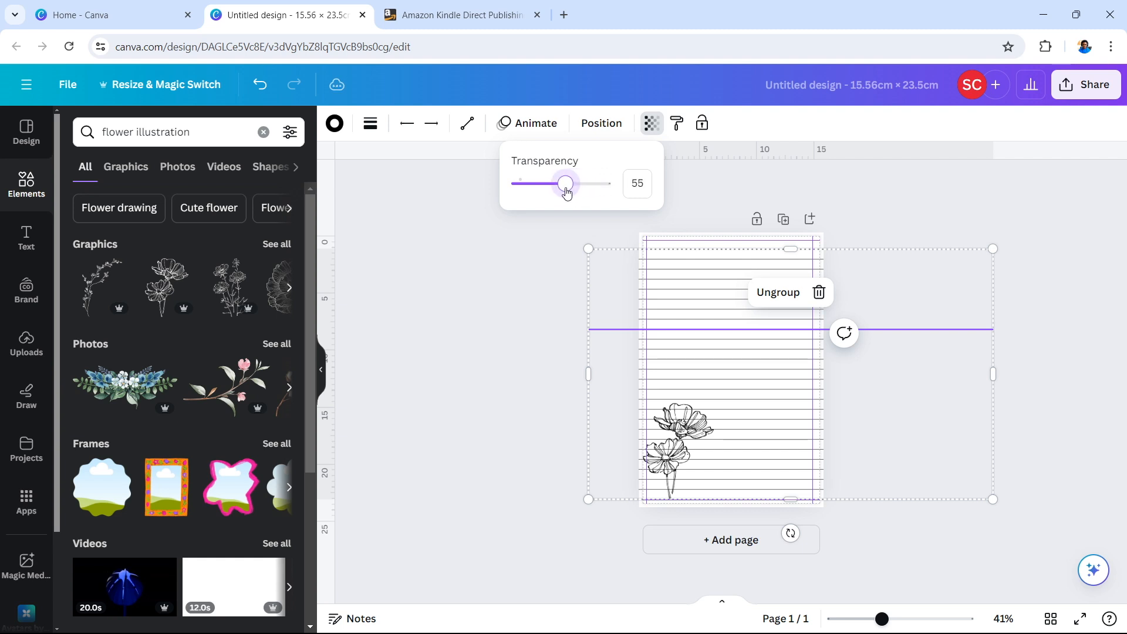
left_click(689, 254)
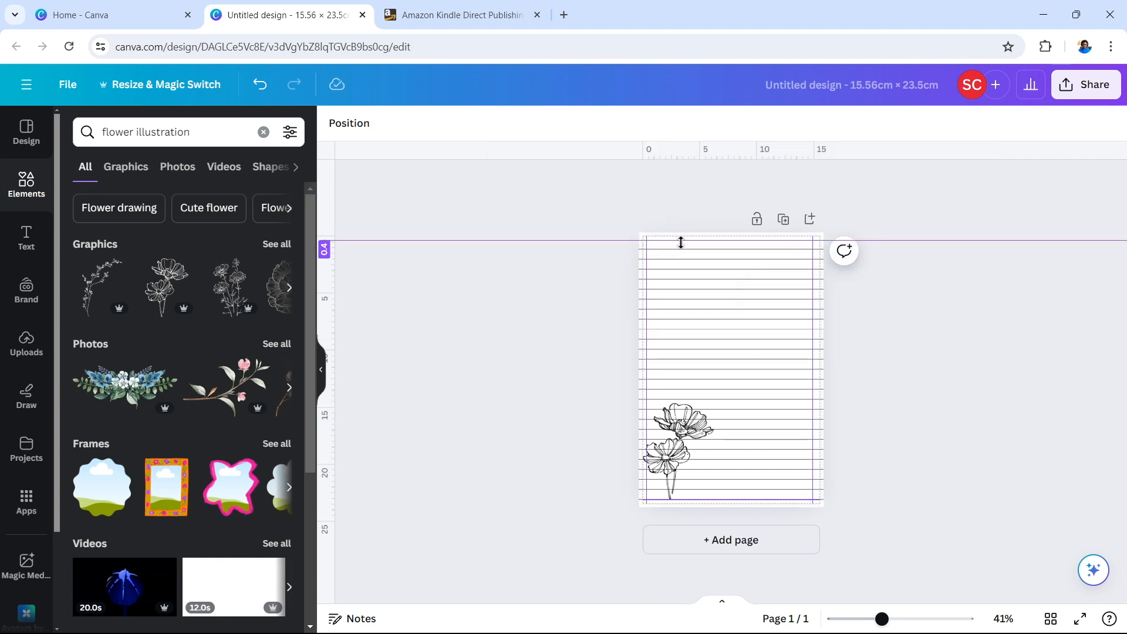
left_click_drag(733, 252, 702, 241)
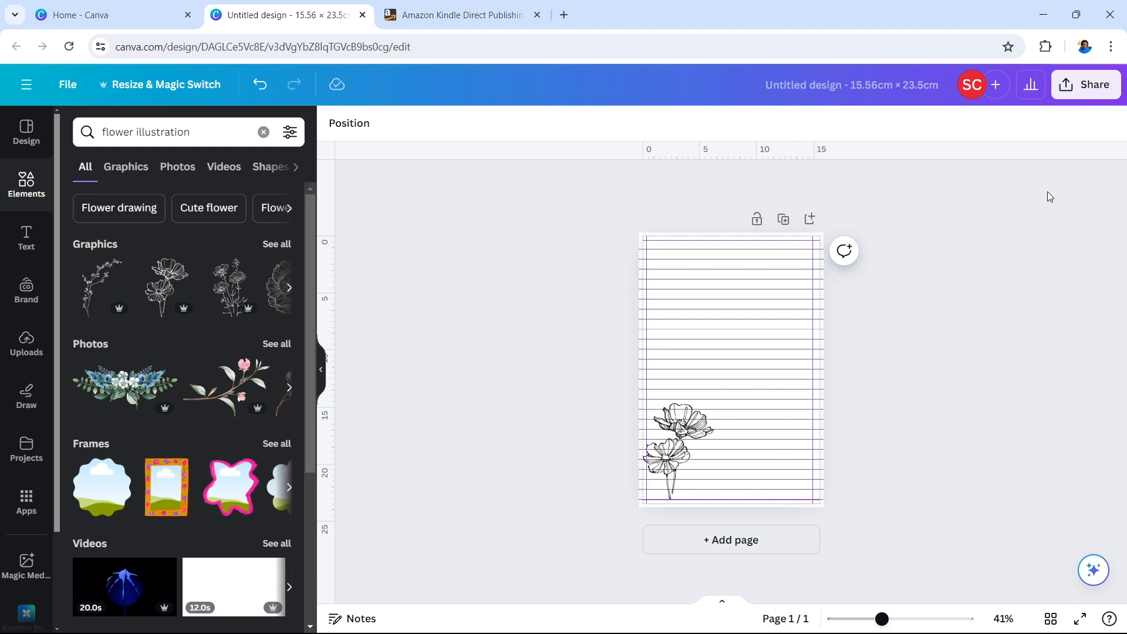
Step: Open the download settings for the interior page and show the available file types
left_click(1085, 84)
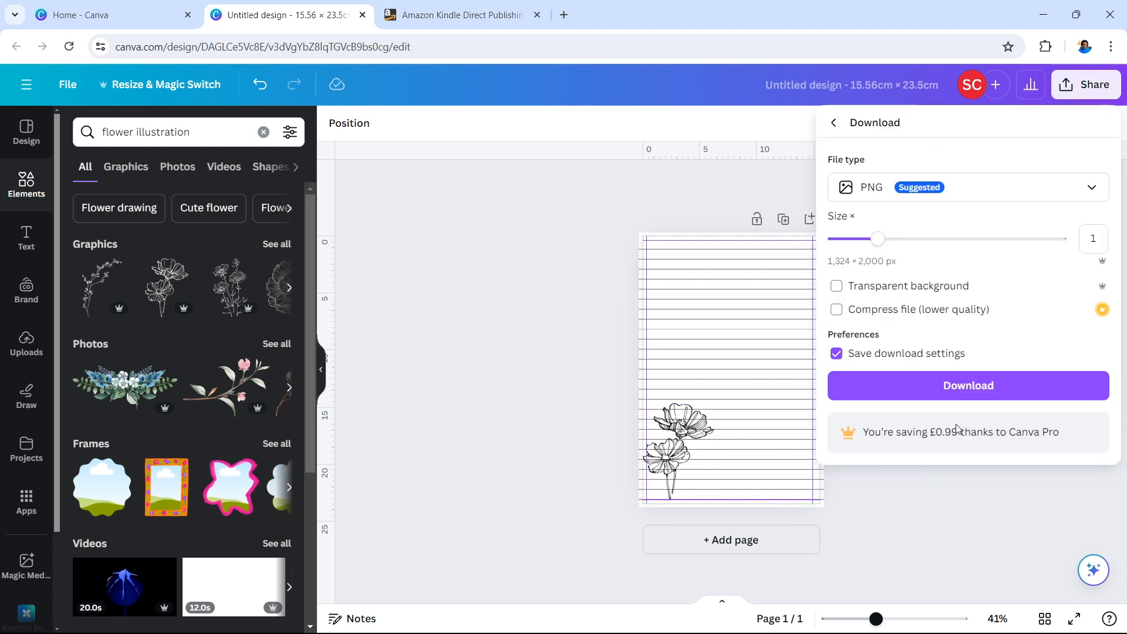
left_click(1068, 195)
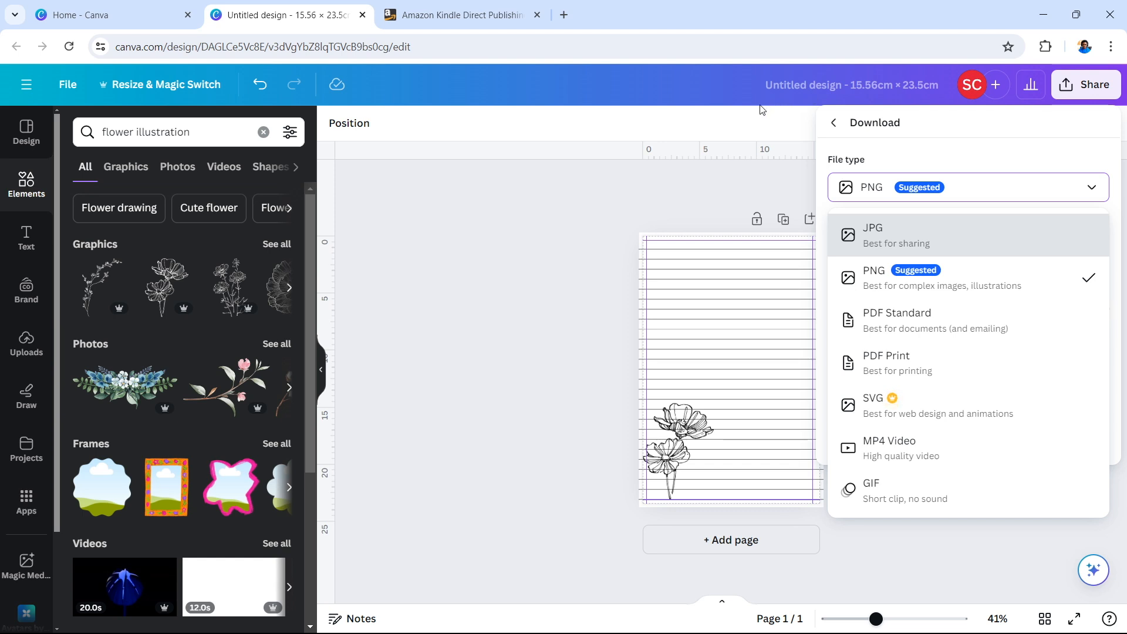
Step: Switch to Kindle Direct Publishing and start creating a new paperback title
left_click(453, 14)
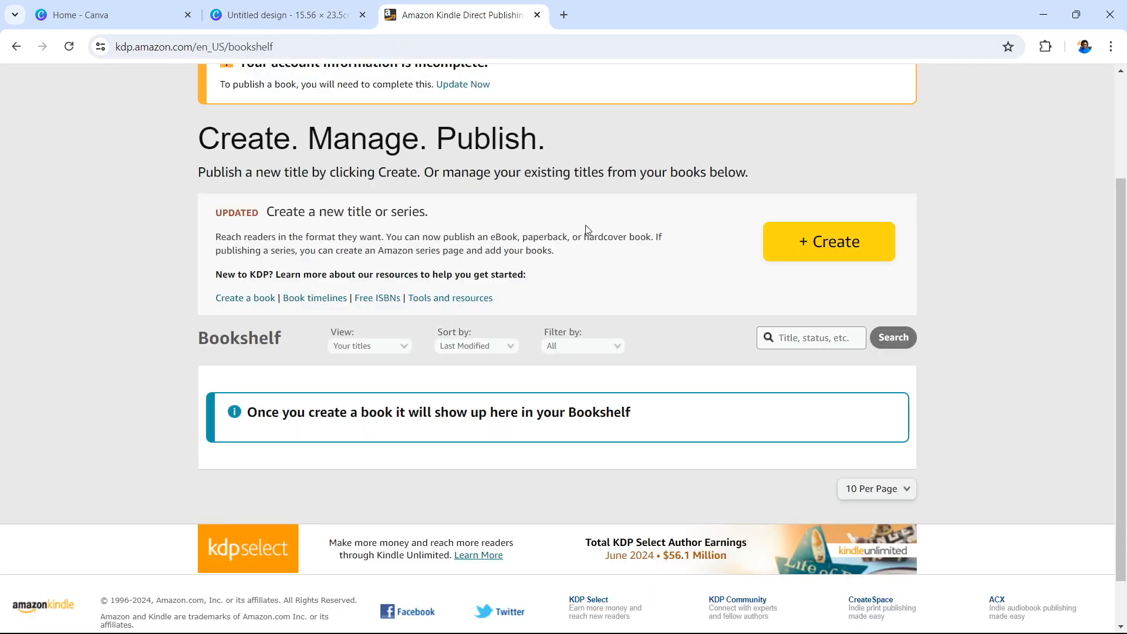
left_click(808, 232)
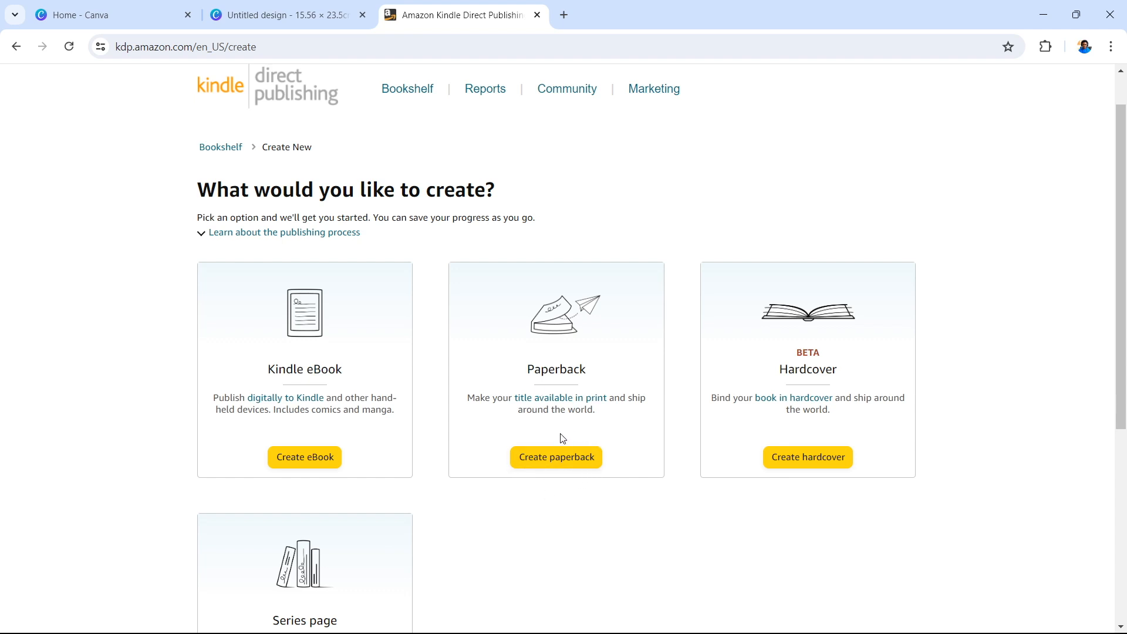
left_click(561, 456)
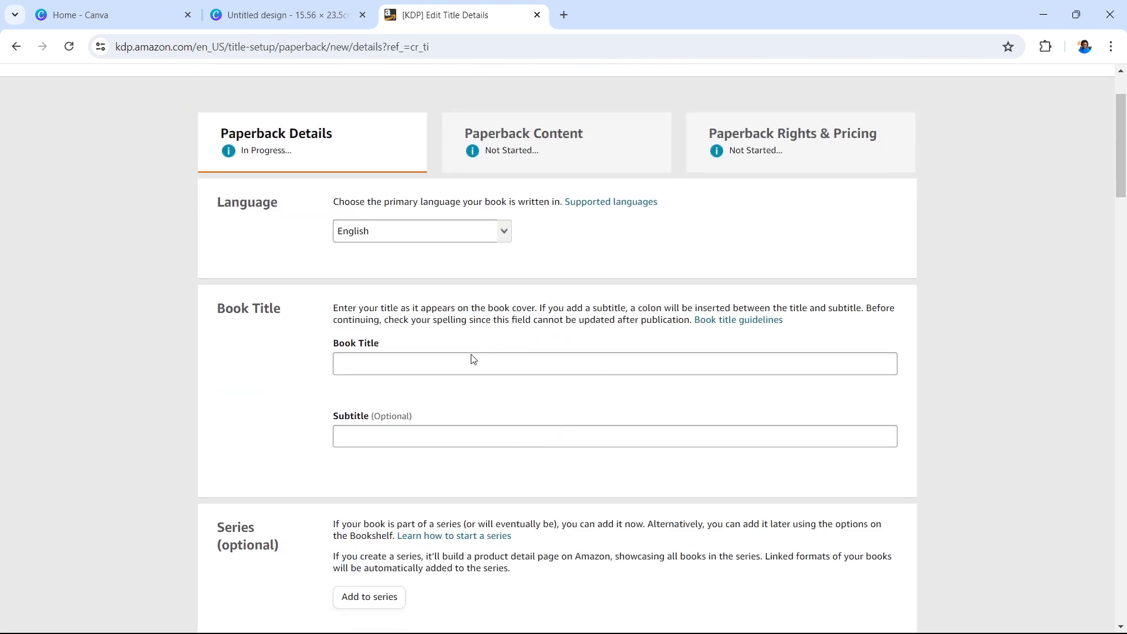
Step: Review the paperback details form from book title and author down to keywords and release date, and return to the Canva design
scroll(485, 432, "down", 2)
scroll(486, 432, "down", 3)
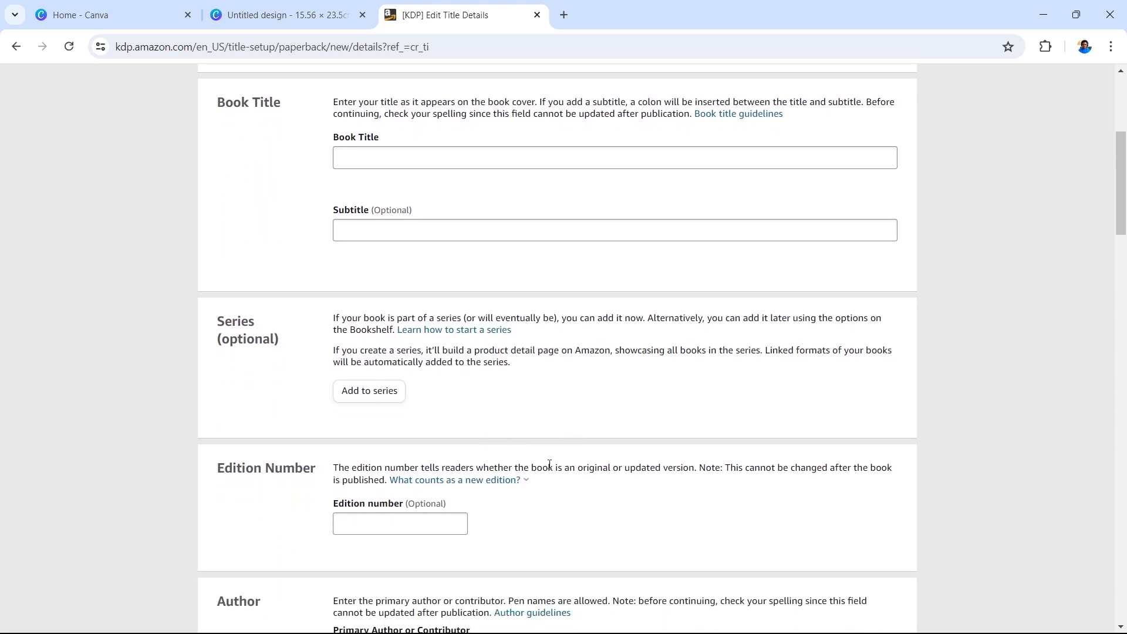
scroll(594, 489, "down", 6)
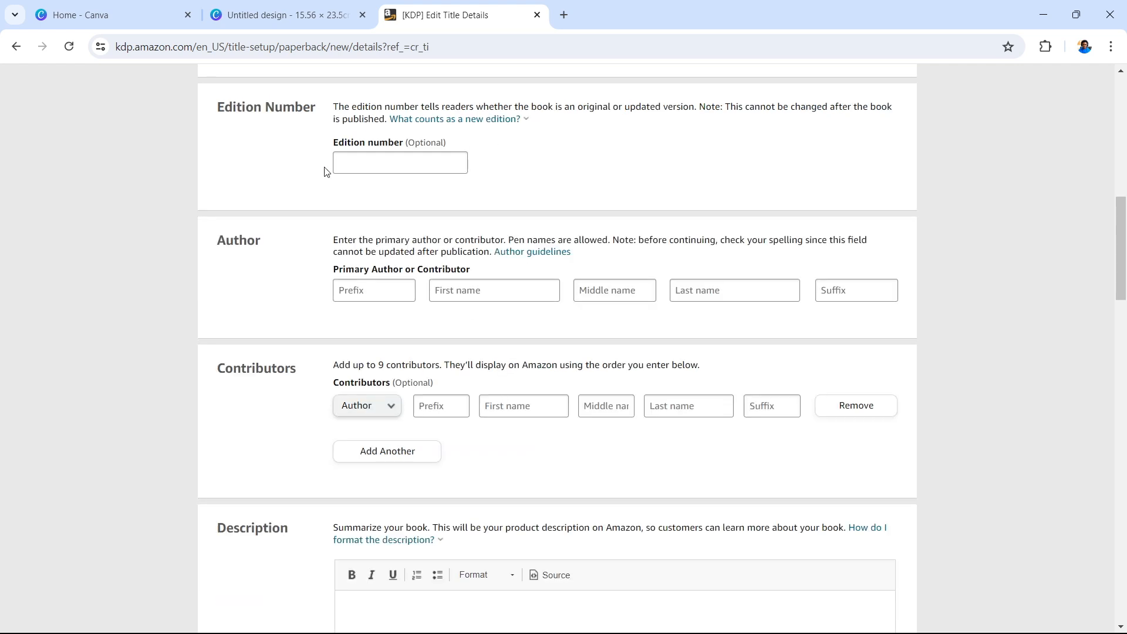
scroll(481, 327, "down", 6)
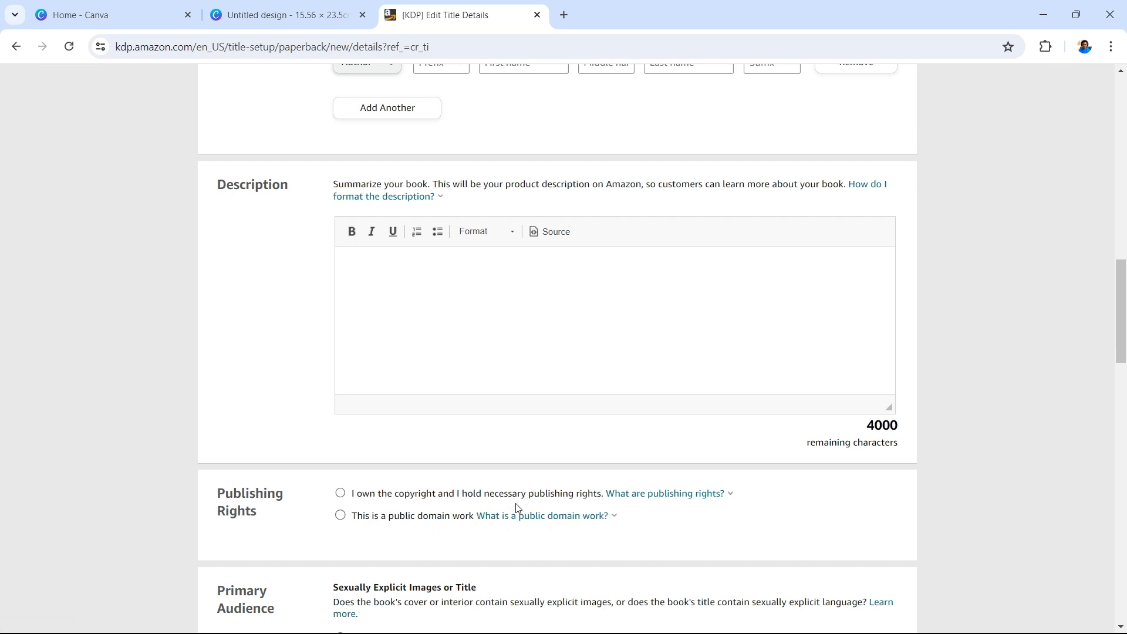
scroll(564, 544, "down", 1)
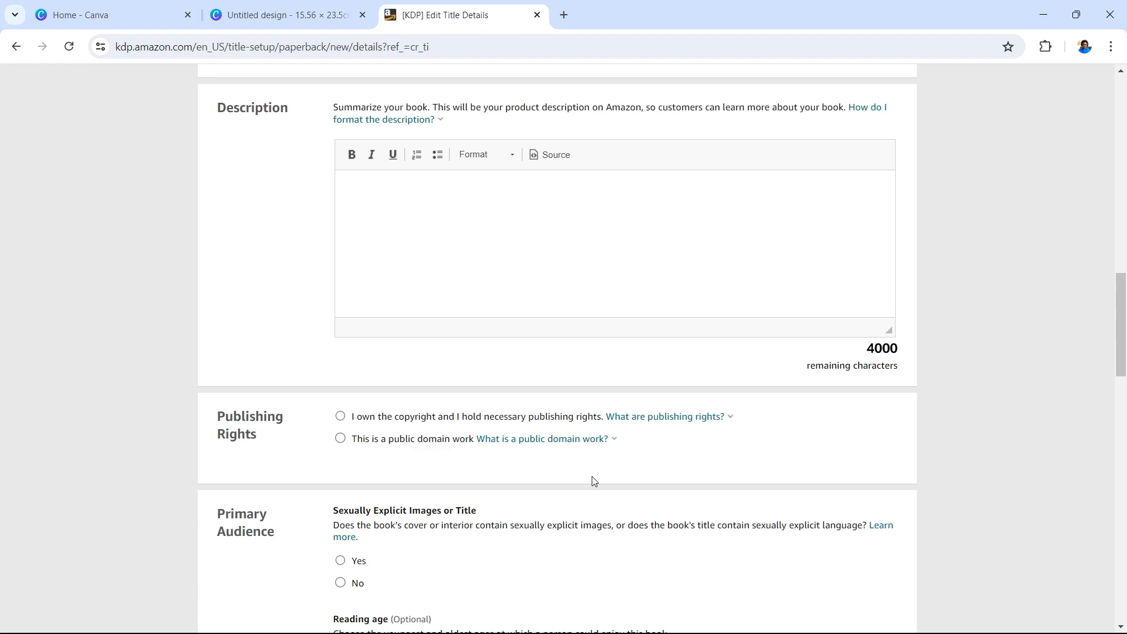
scroll(595, 482, "down", 4)
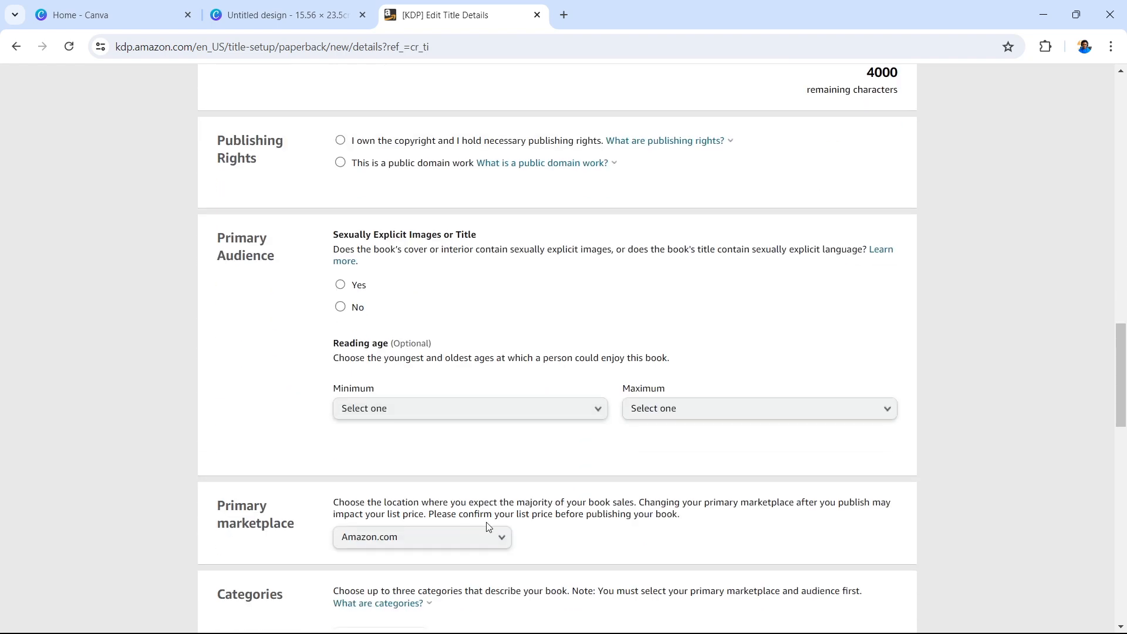
scroll(601, 542, "down", 4)
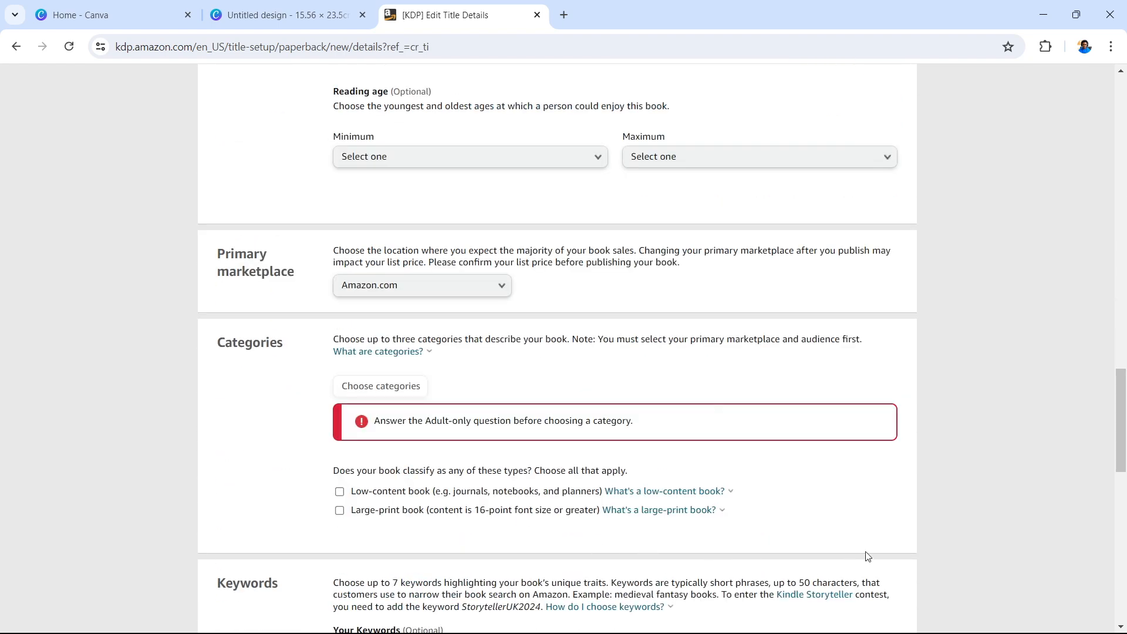
scroll(868, 556, "down", 2)
scroll(867, 556, "down", 5)
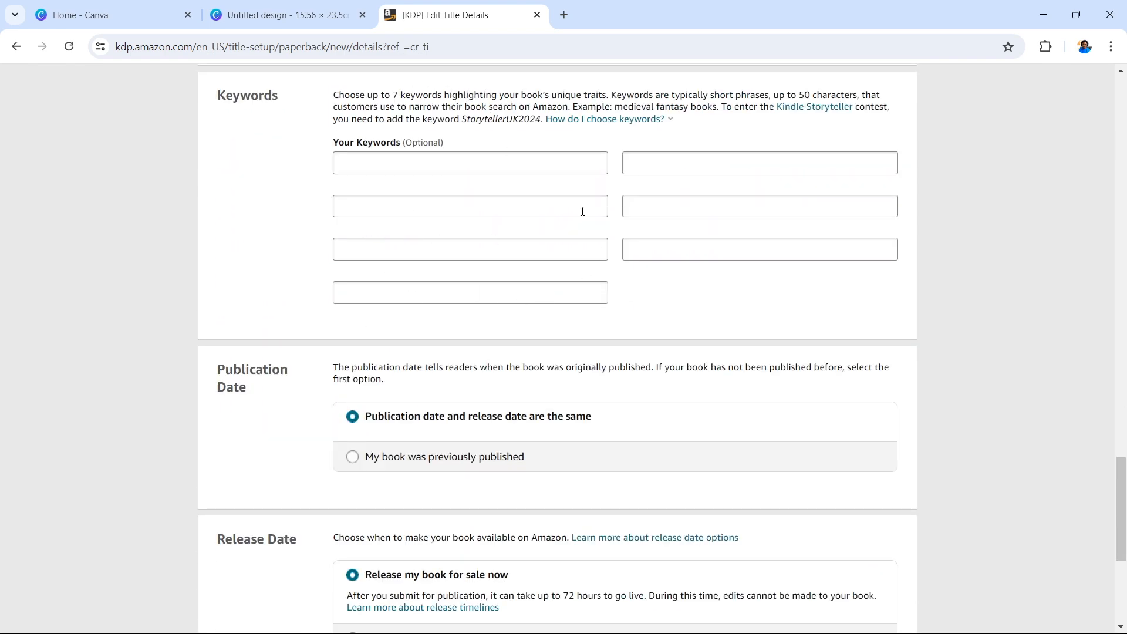
key("ctrl+shift+Tab")
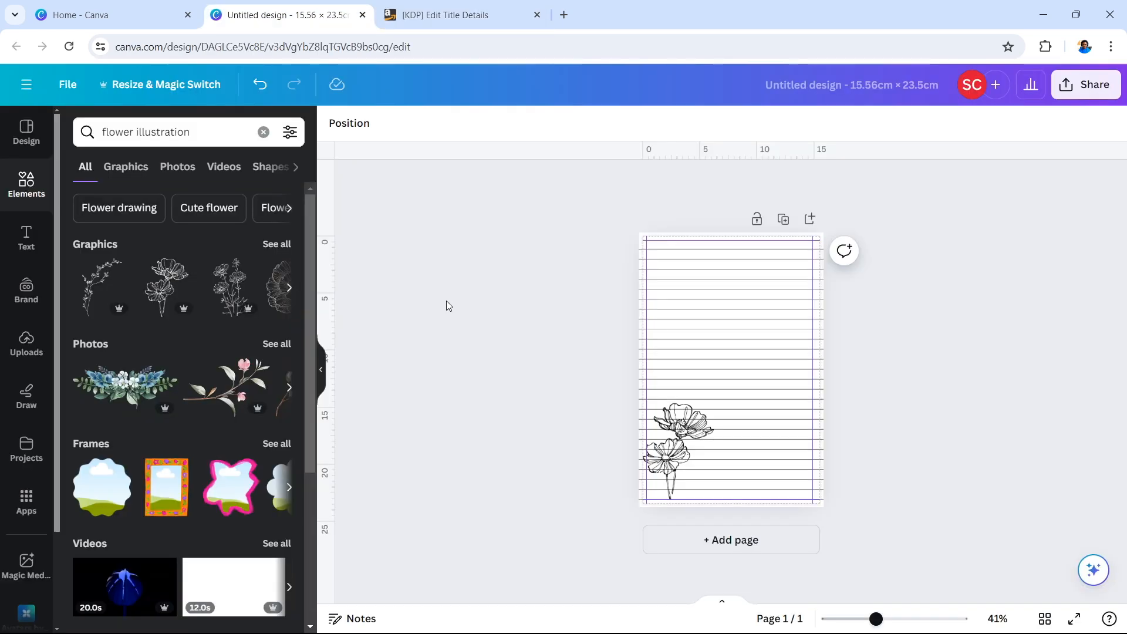